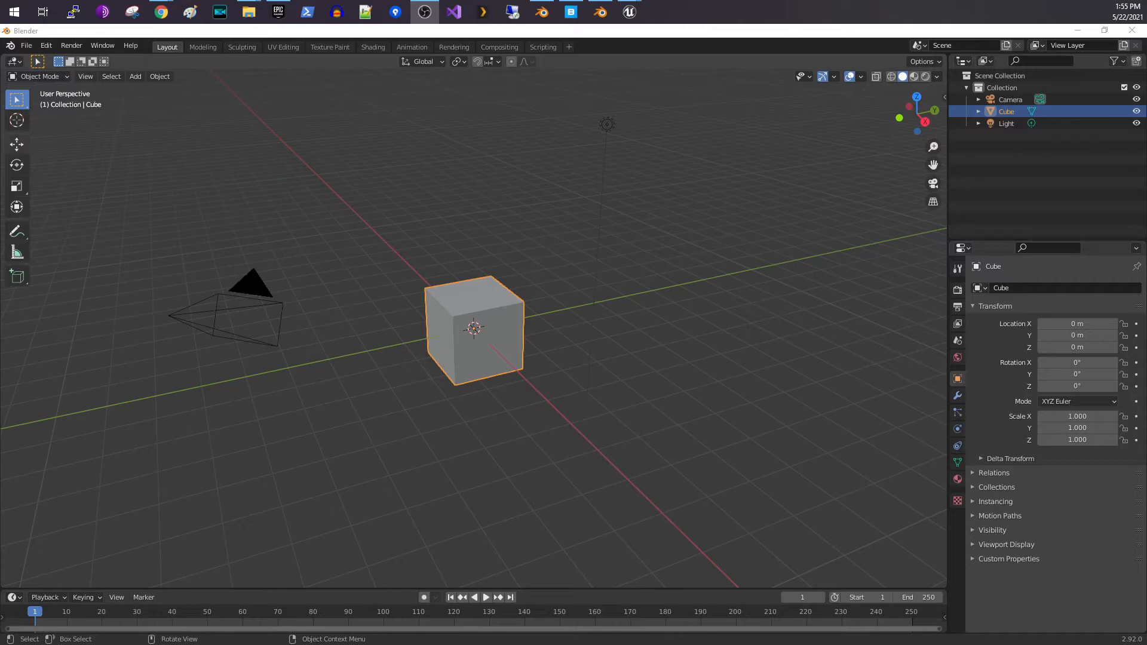
Step: Switch to Chrome and review the licensing page of the ambientCG site
{"action": "left_click", "coordinate": [161, 12]}
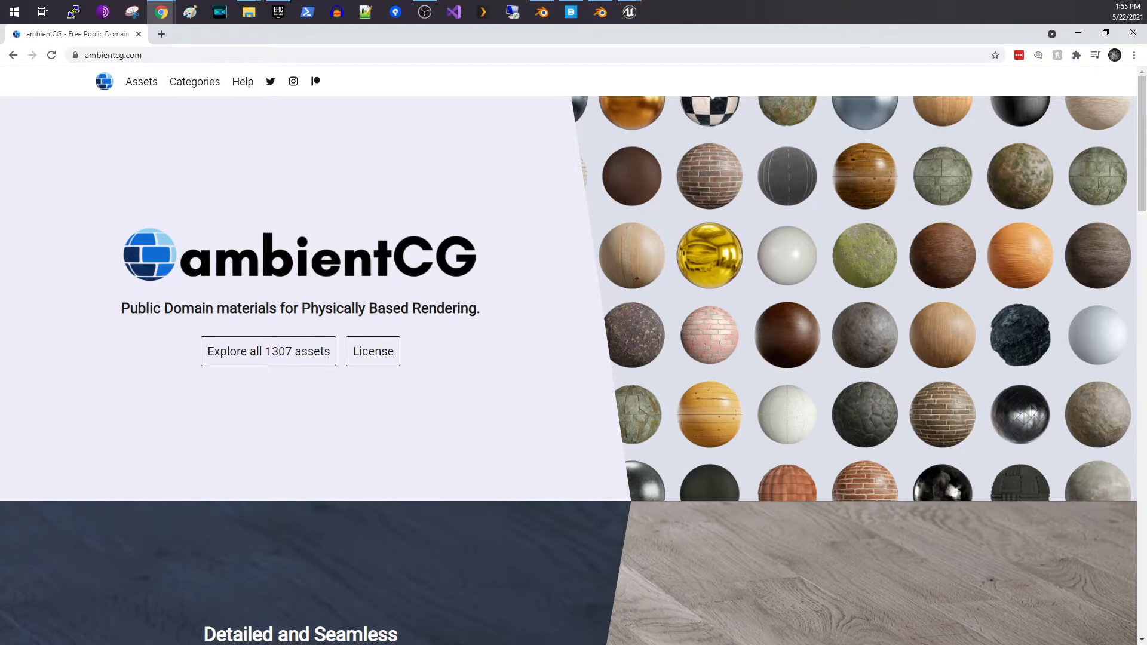
{"action": "left_click", "coordinate": [373, 351]}
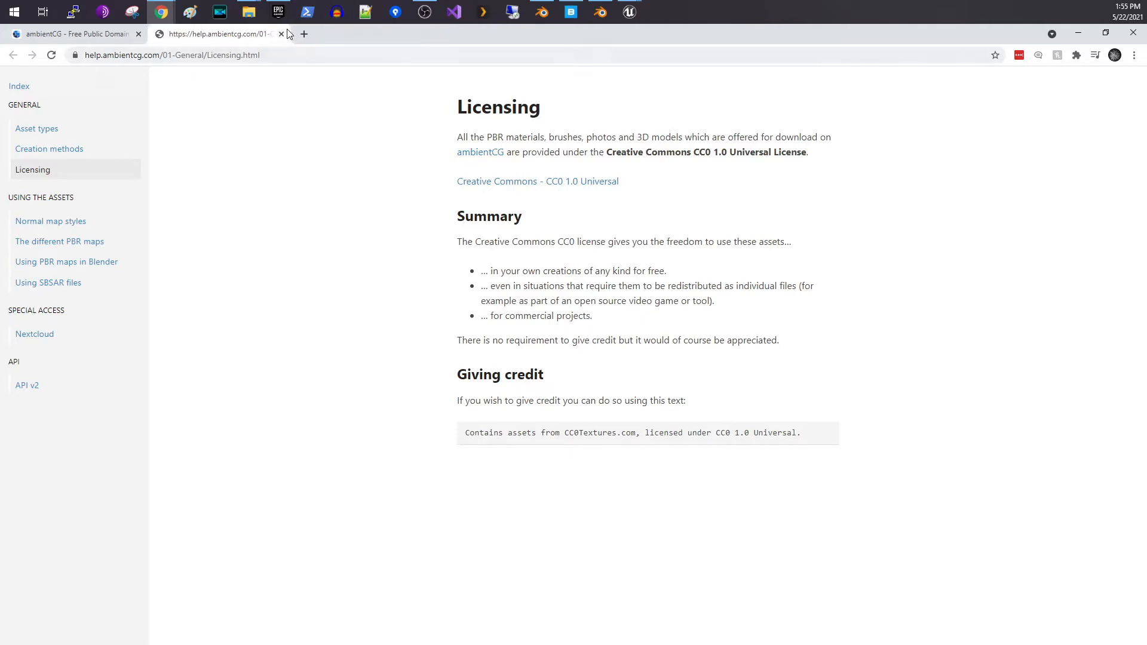
{"action": "left_click", "coordinate": [280, 34]}
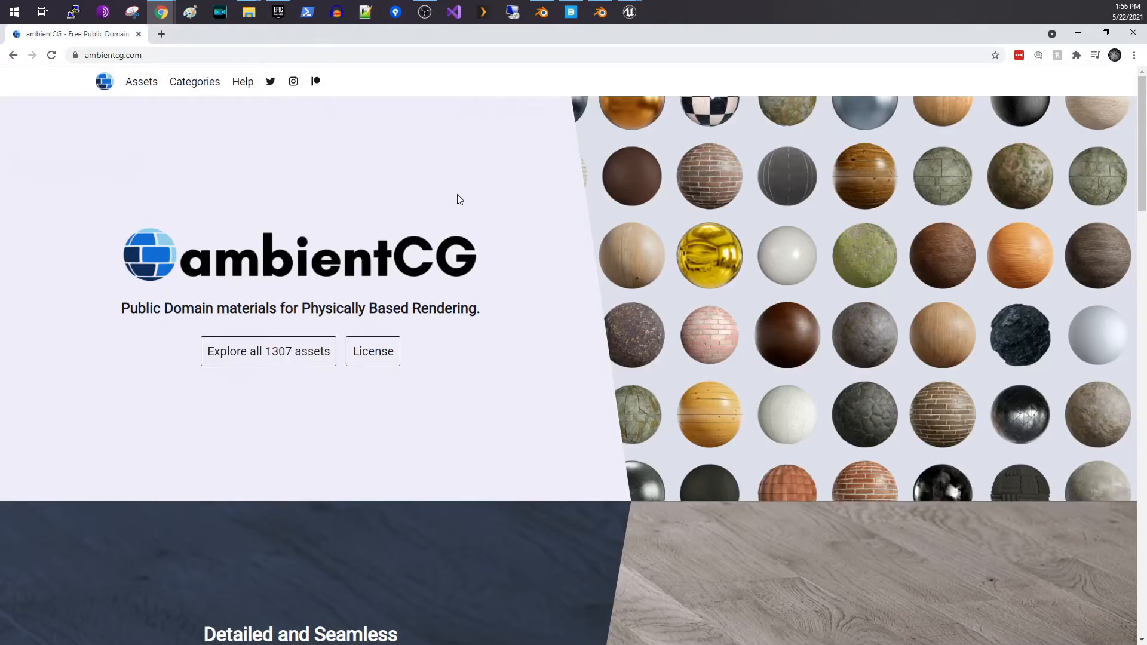
Step: Find the Tiles 093 material among the ambientCG assets and download its 2K-PNG texture set
{"action": "left_click", "coordinate": [304, 353]}
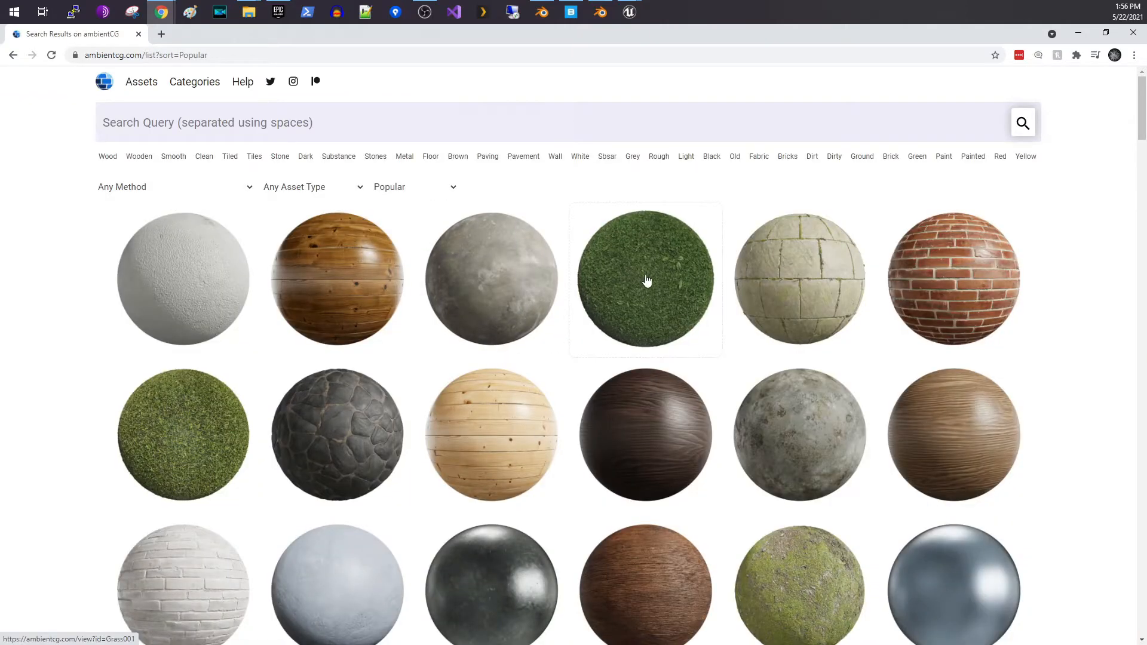
{"action": "scroll", "coordinate": [657, 292], "scroll_direction": "down", "scroll_amount": 3}
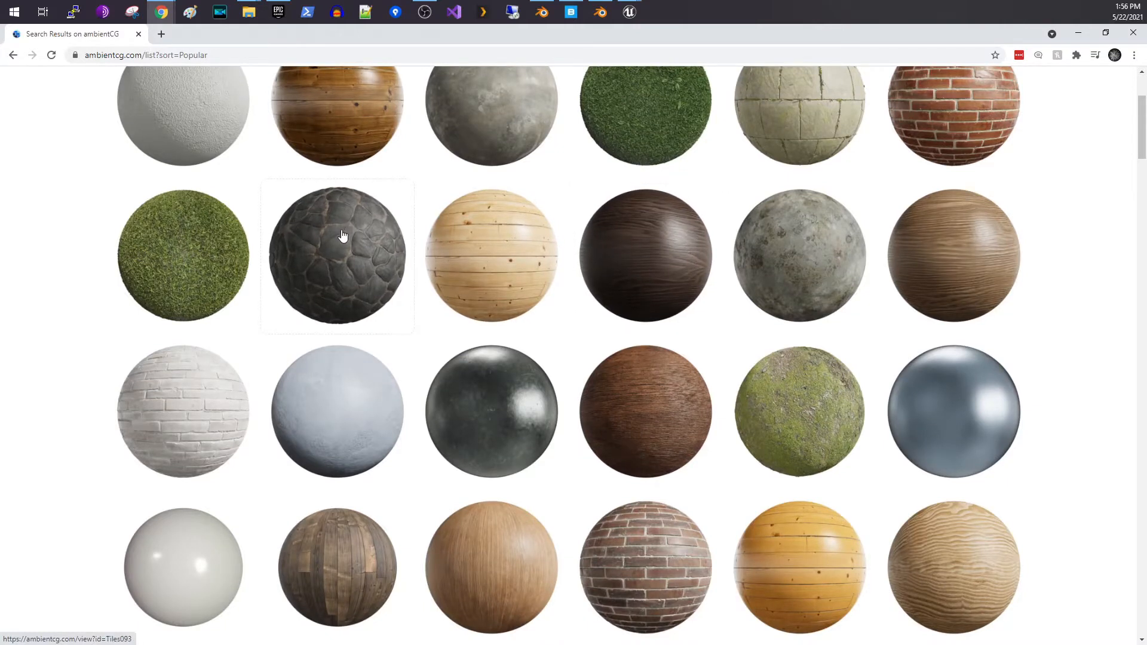
{"action": "left_click", "coordinate": [379, 238]}
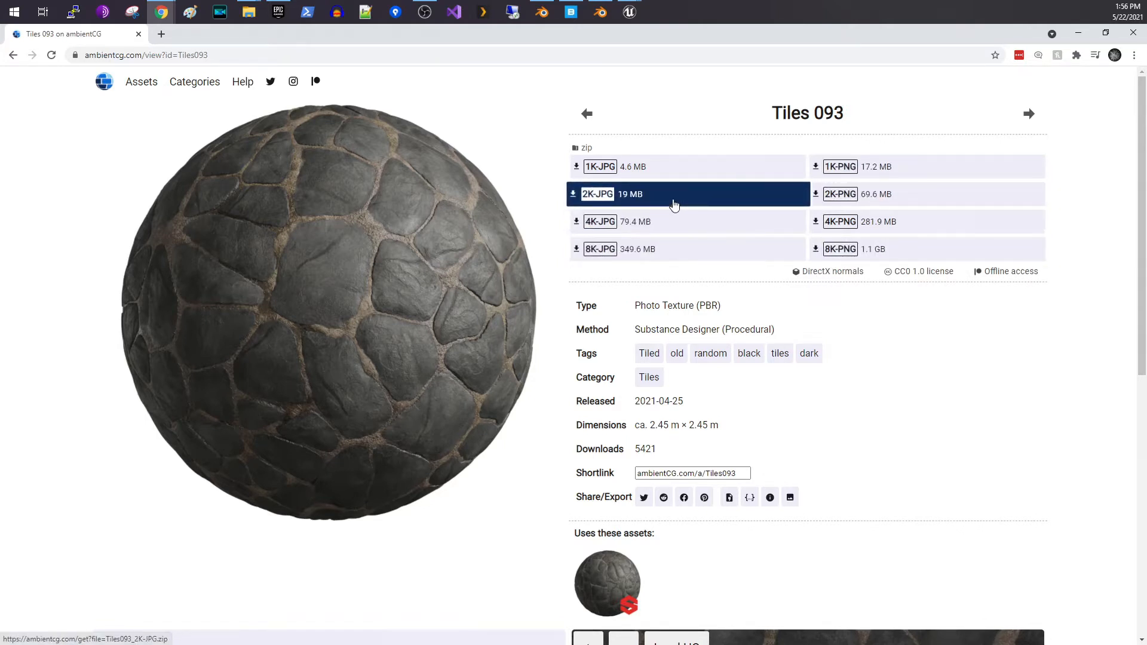
{"action": "mouse_move", "coordinate": [674, 204]}
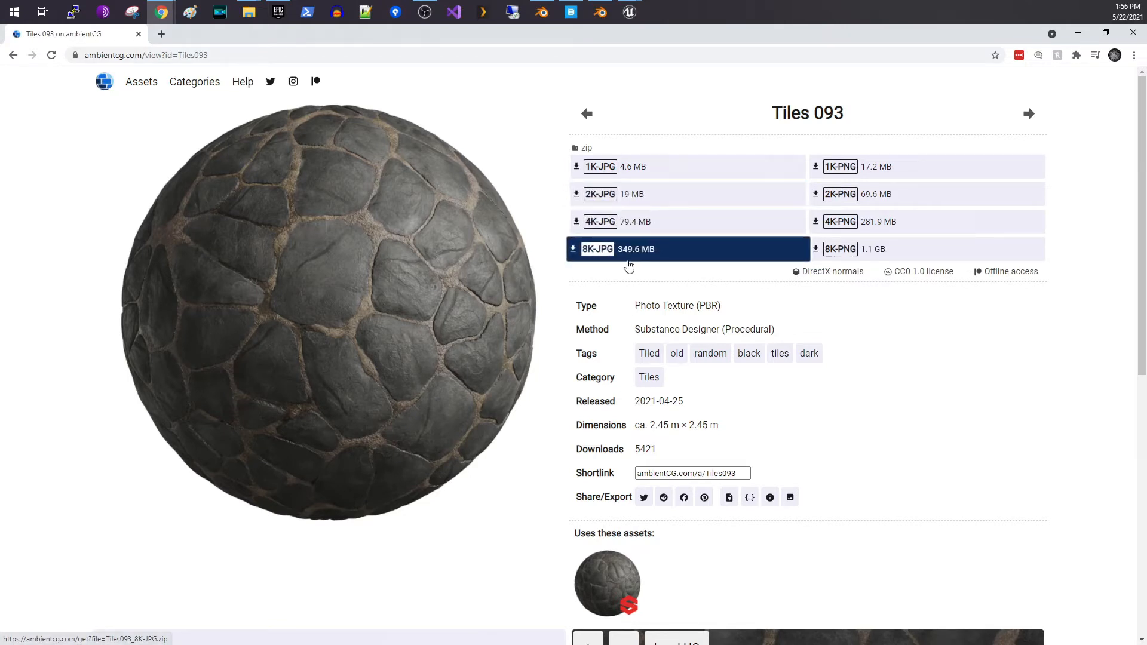
{"action": "left_click", "coordinate": [888, 195]}
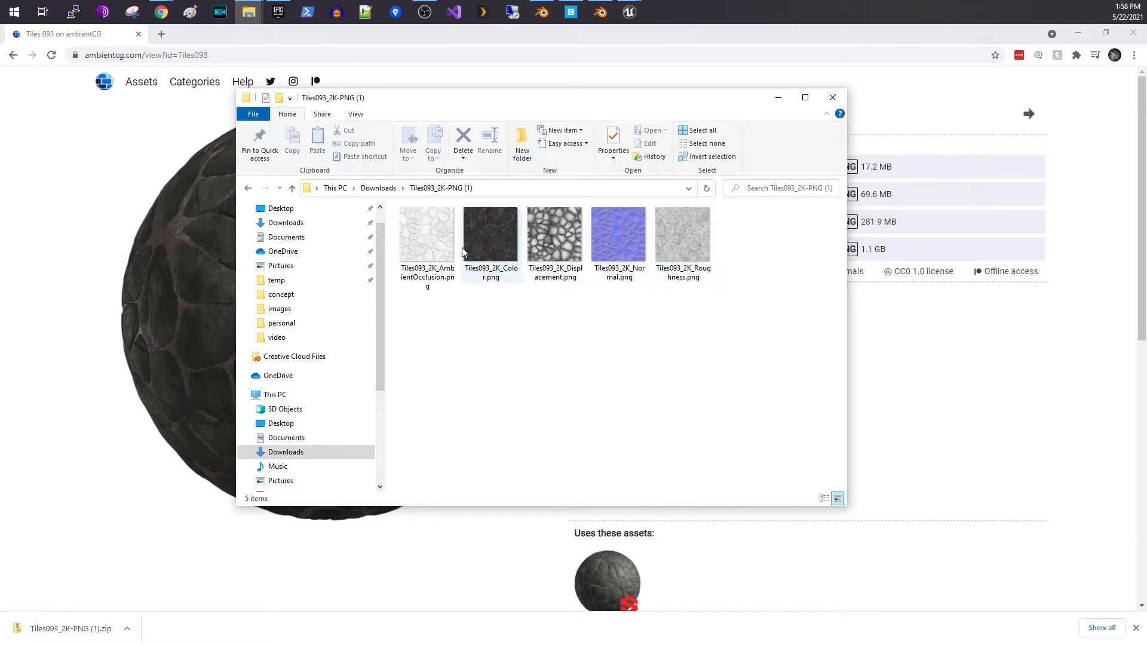
{"action": "left_click", "coordinate": [521, 245]}
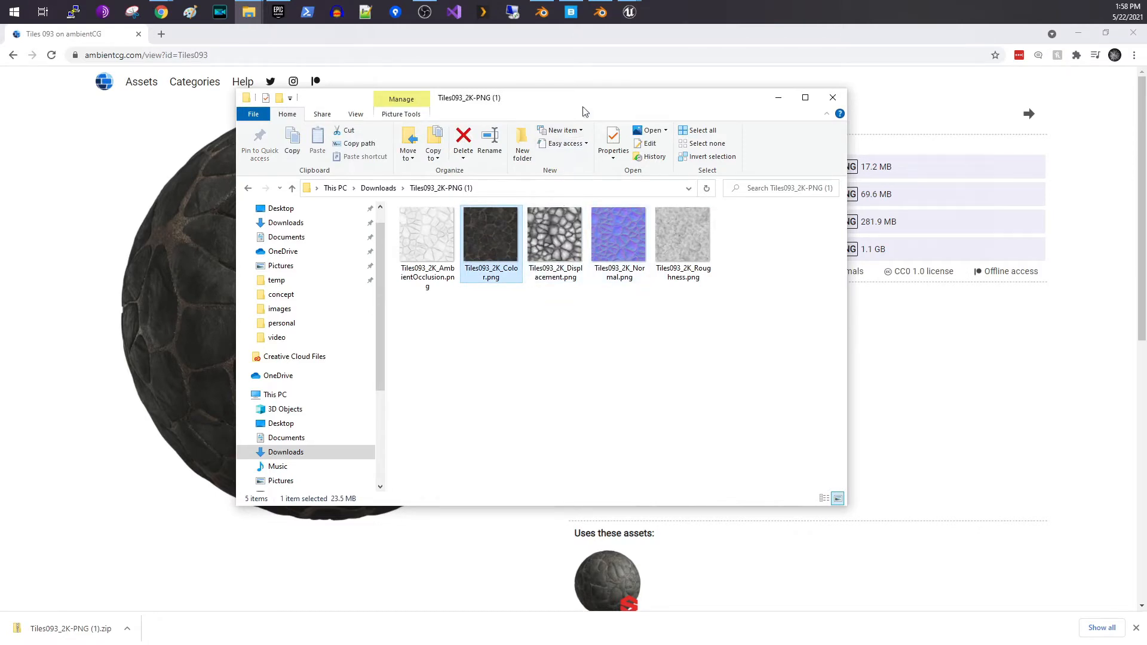
{"action": "left_click_drag", "start_coordinate": [589, 106], "coordinate": [707, 51]}
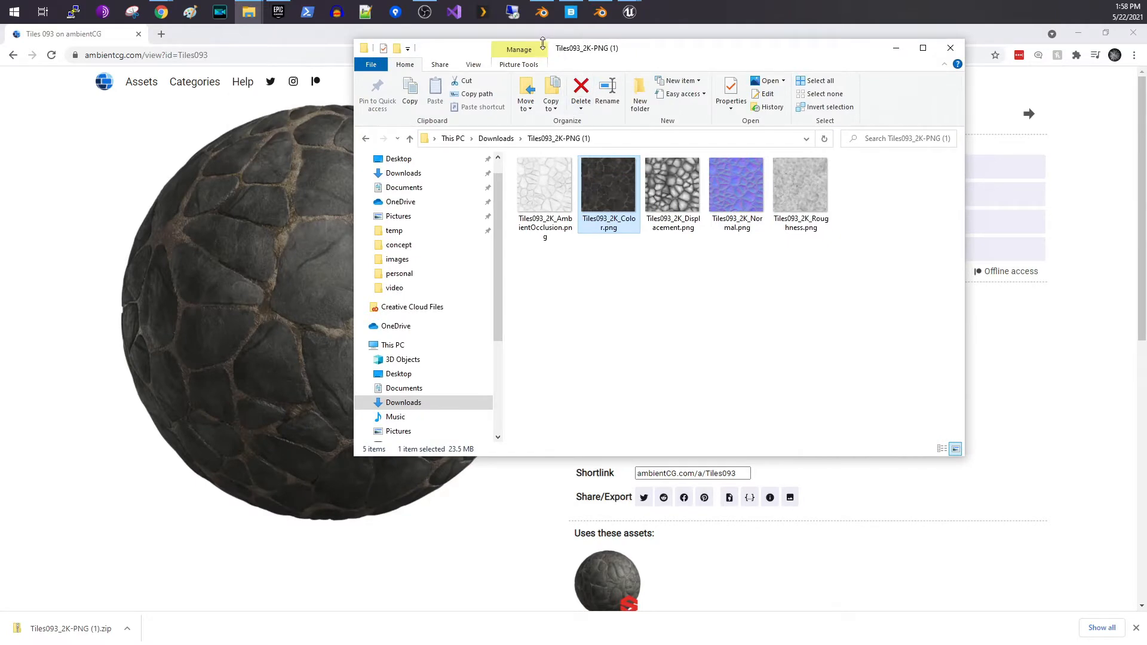
Step: Switch to Blender and delete the default cube from the scene
{"action": "left_click", "coordinate": [541, 13]}
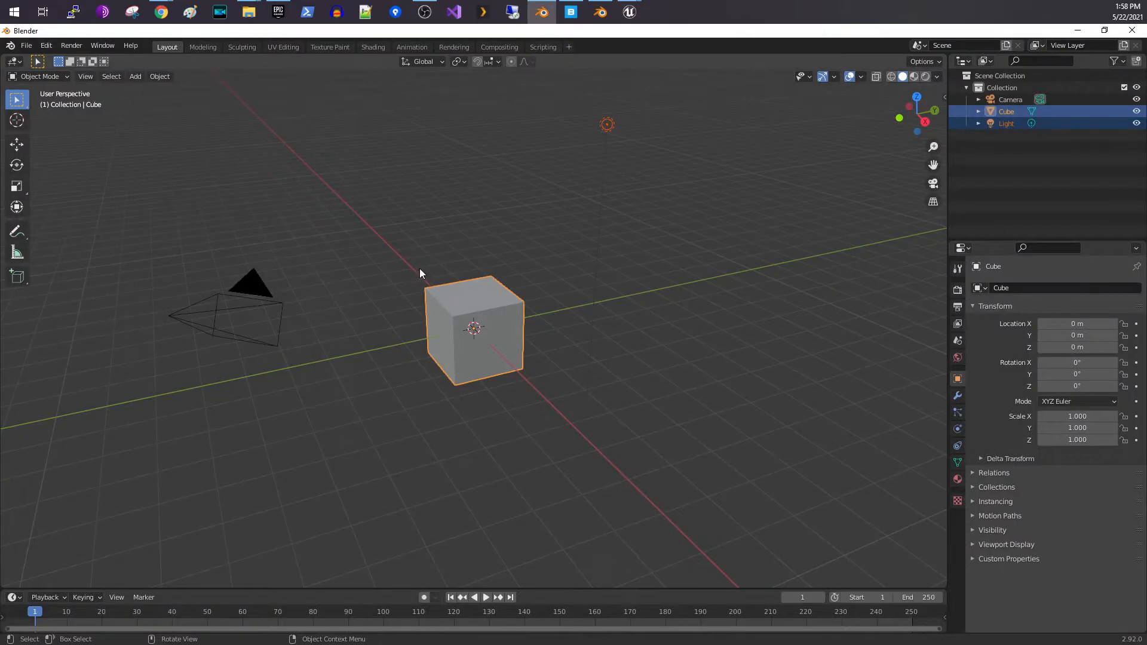
{"action": "left_click", "coordinate": [407, 282]}
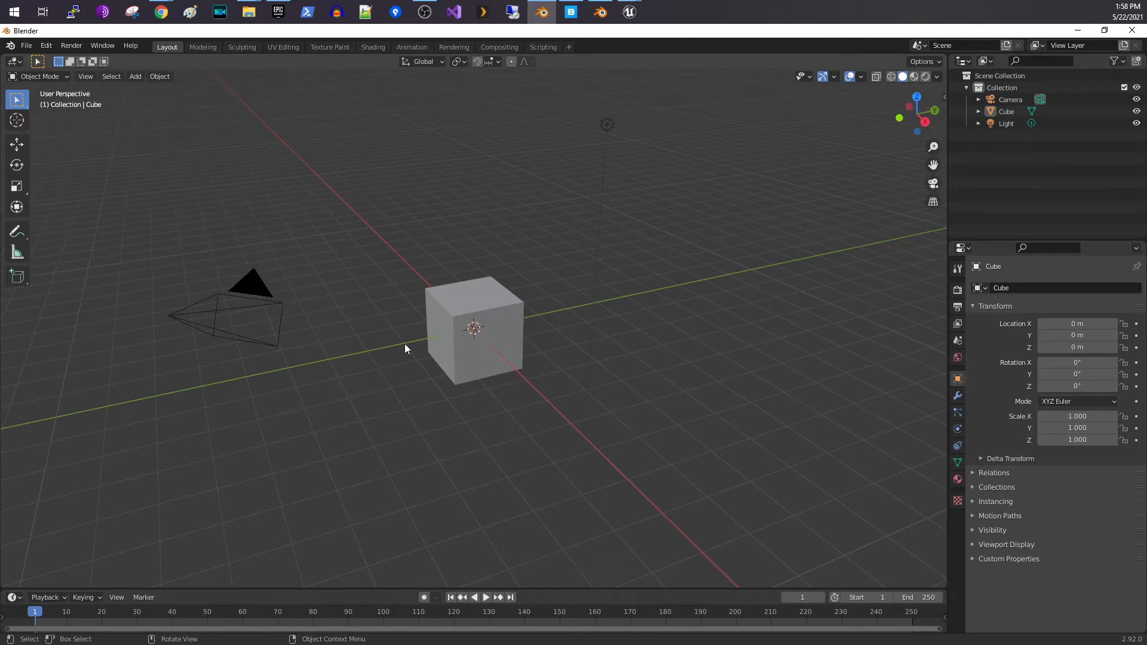
{"action": "left_click", "coordinate": [467, 310]}
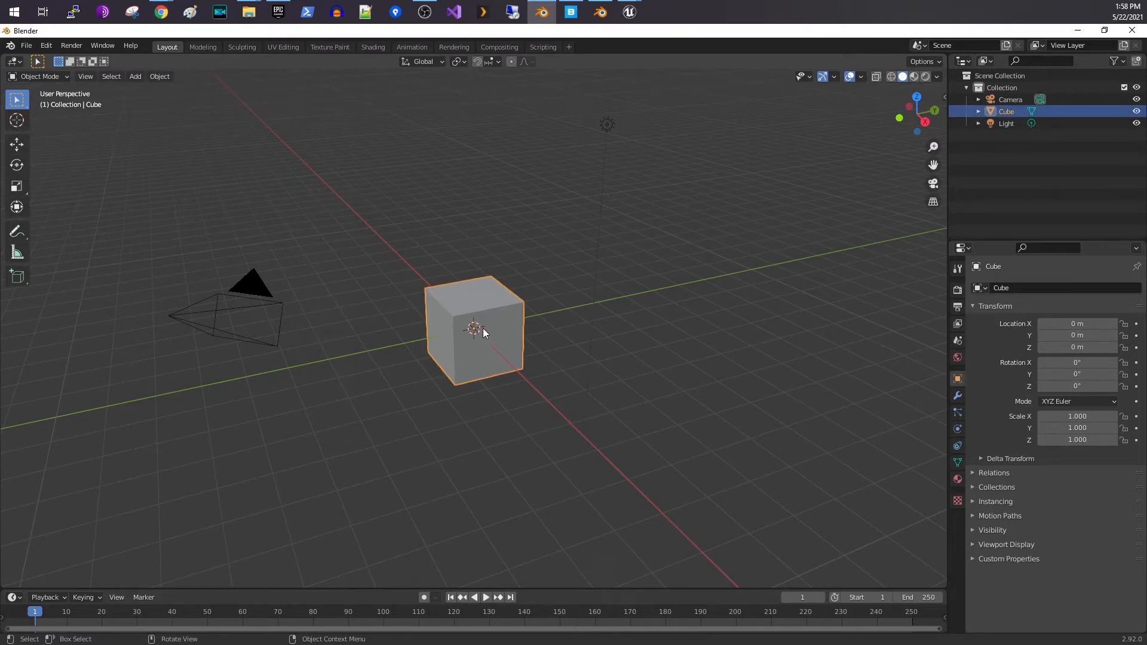
{"action": "right_click", "coordinate": [500, 310]}
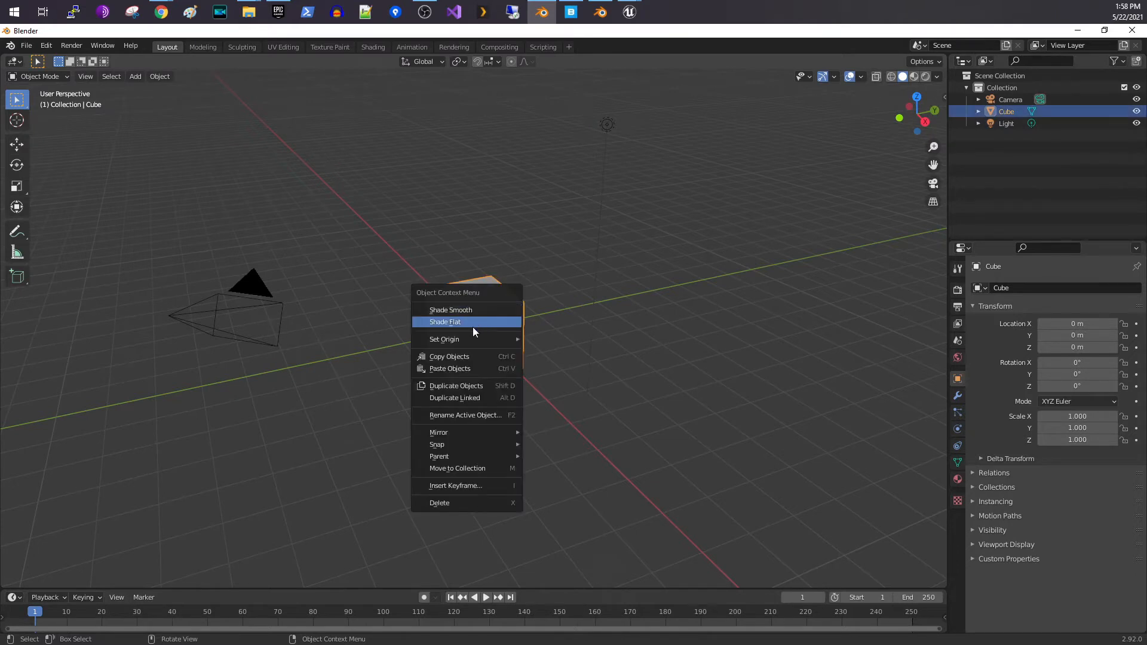
{"action": "left_click", "coordinate": [476, 510]}
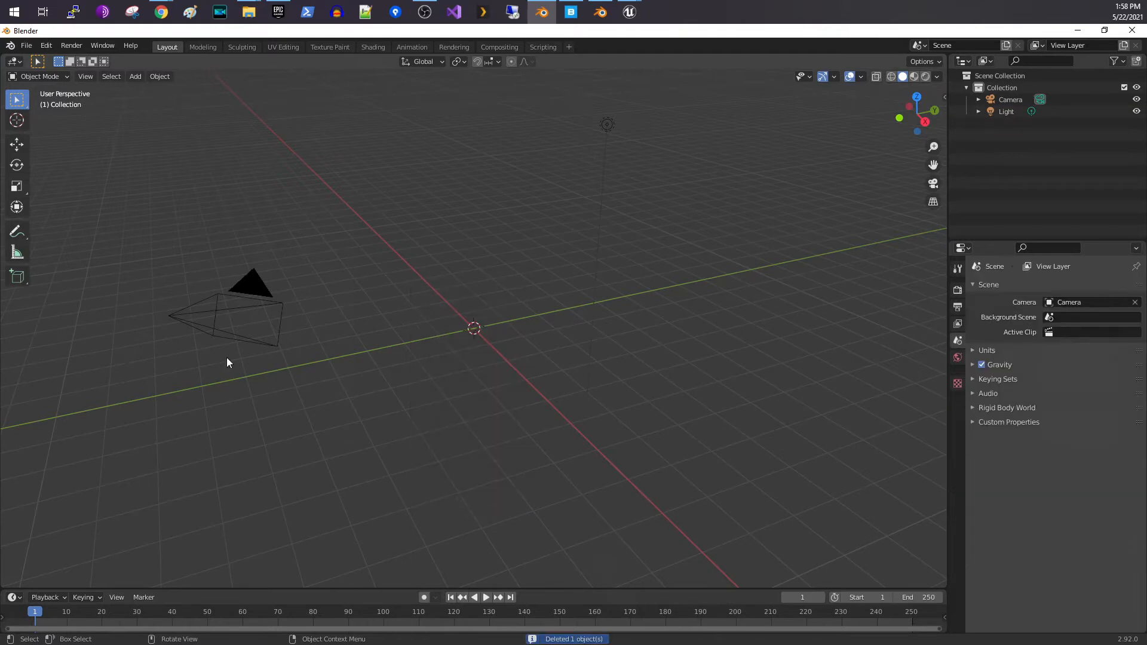
Step: Add a mesh plane at the scene's origin and scale it uniformly by 5
{"action": "left_click", "coordinate": [135, 76]}
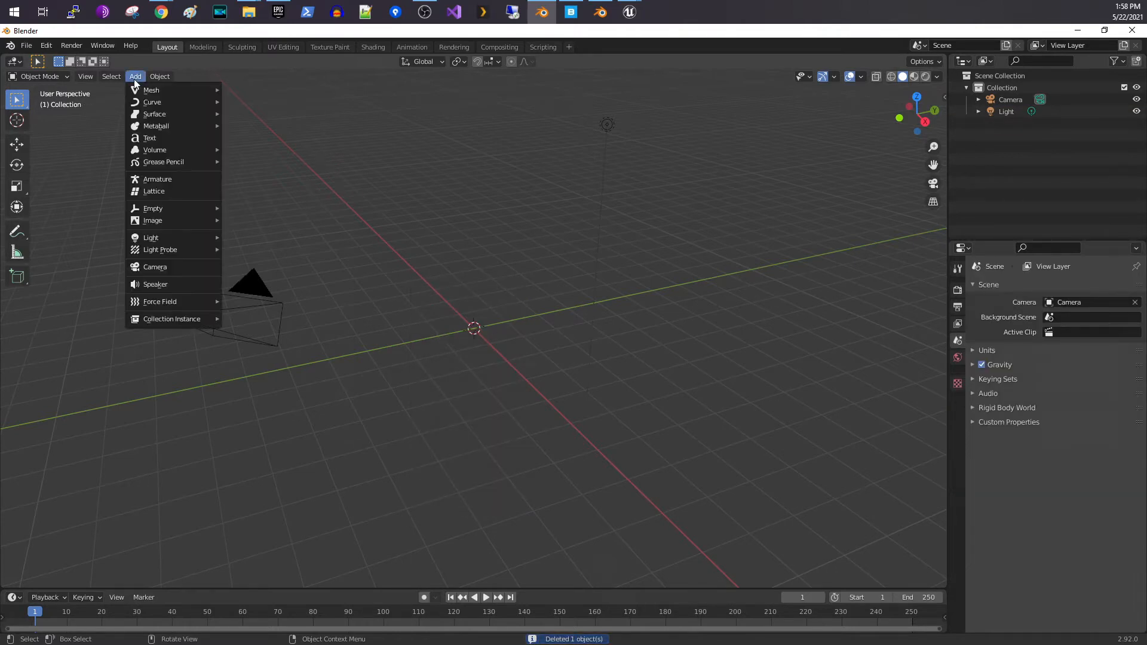
{"action": "mouse_move", "coordinate": [155, 90]}
{"action": "left_click", "coordinate": [234, 90]}
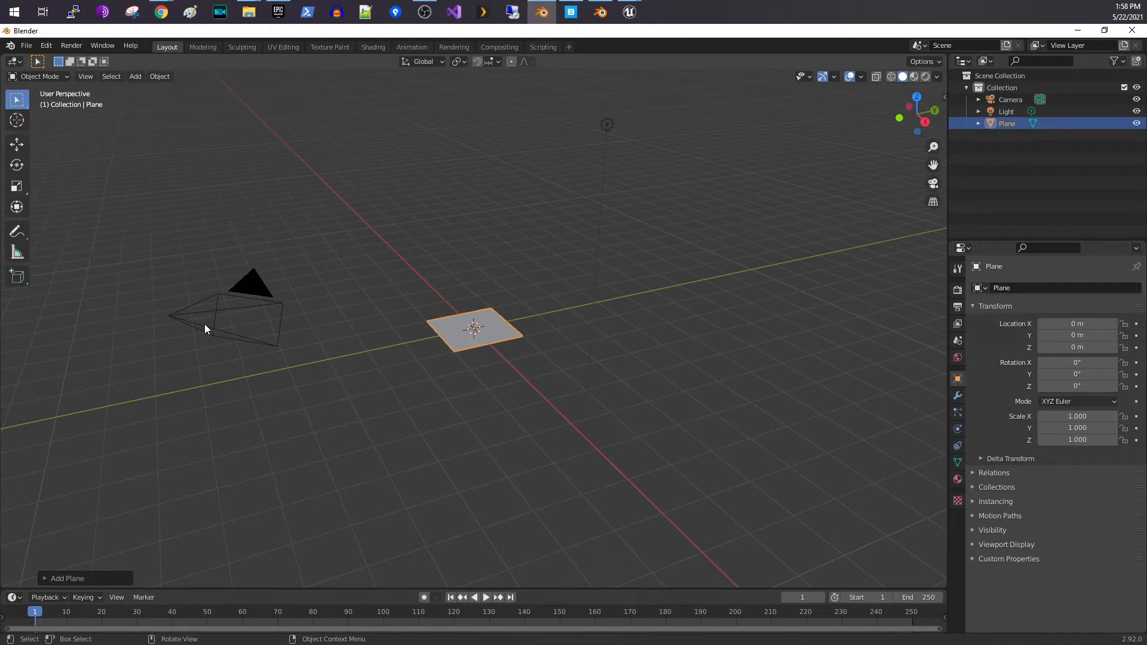
{"action": "type", "text": "s5"}
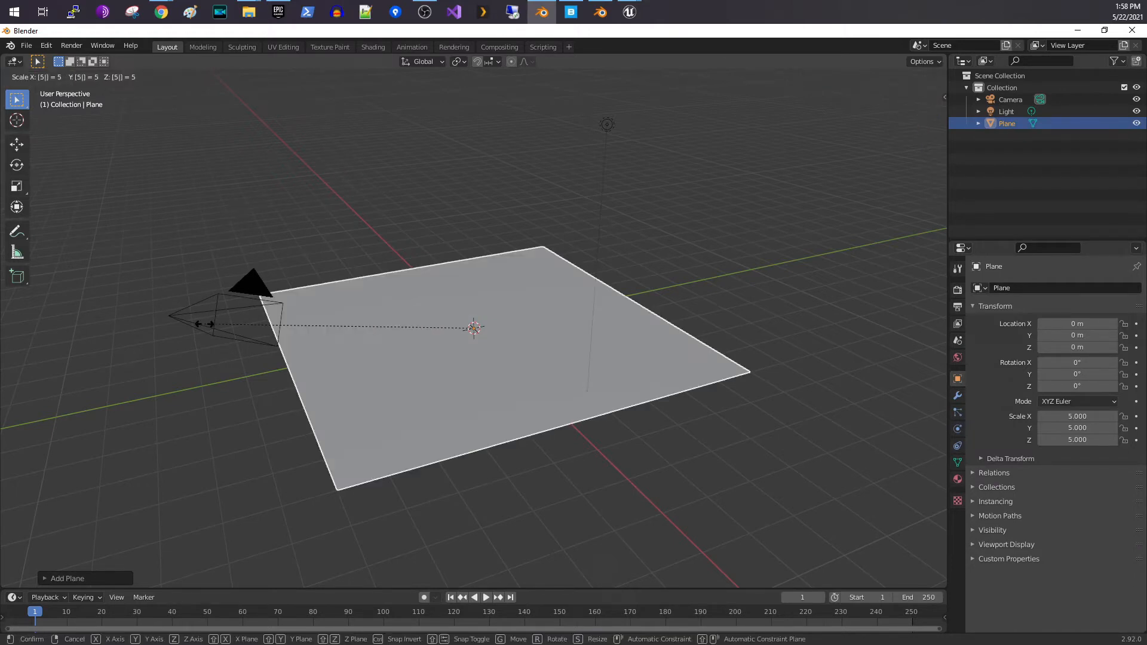
{"action": "key", "text": "Return"}
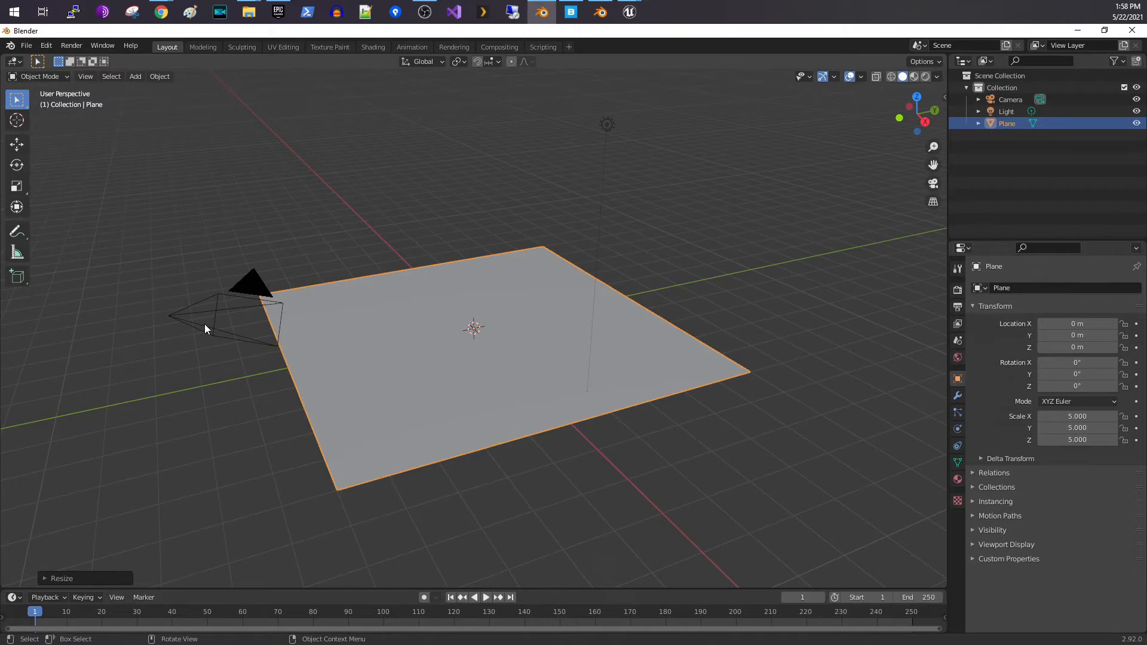
Step: Align the active camera to a low-angle perspective view across the plane
{"action": "middle_click_drag", "start_coordinate": [204, 324], "coordinate": [585, 245]}
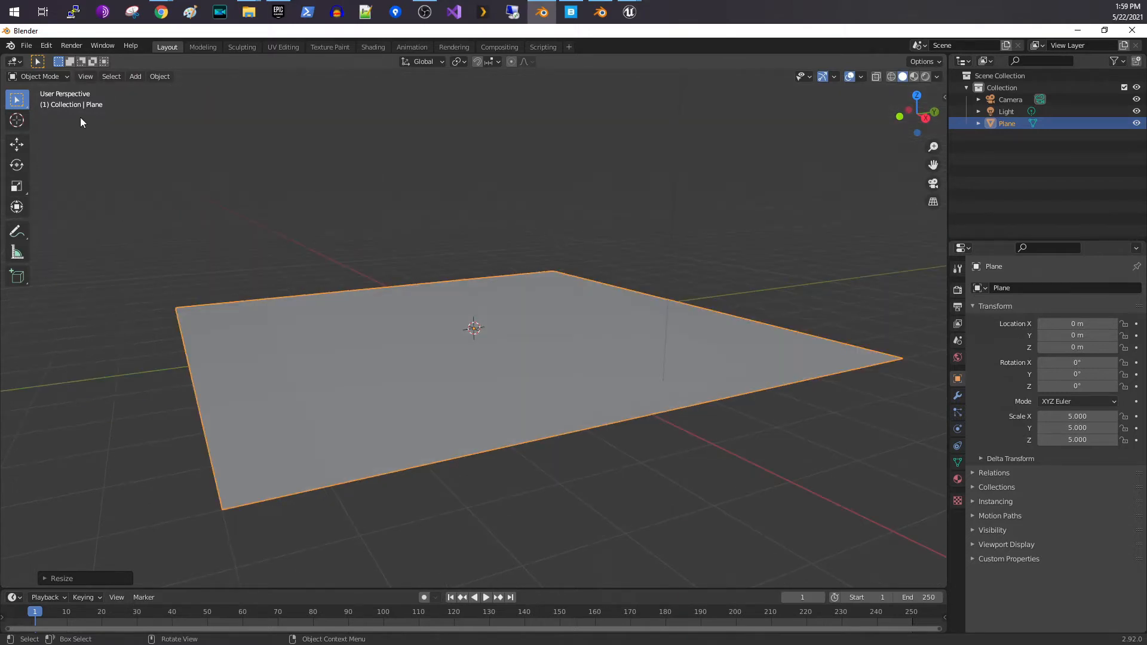
{"action": "left_click", "coordinate": [86, 77]}
{"action": "mouse_move", "coordinate": [177, 255]}
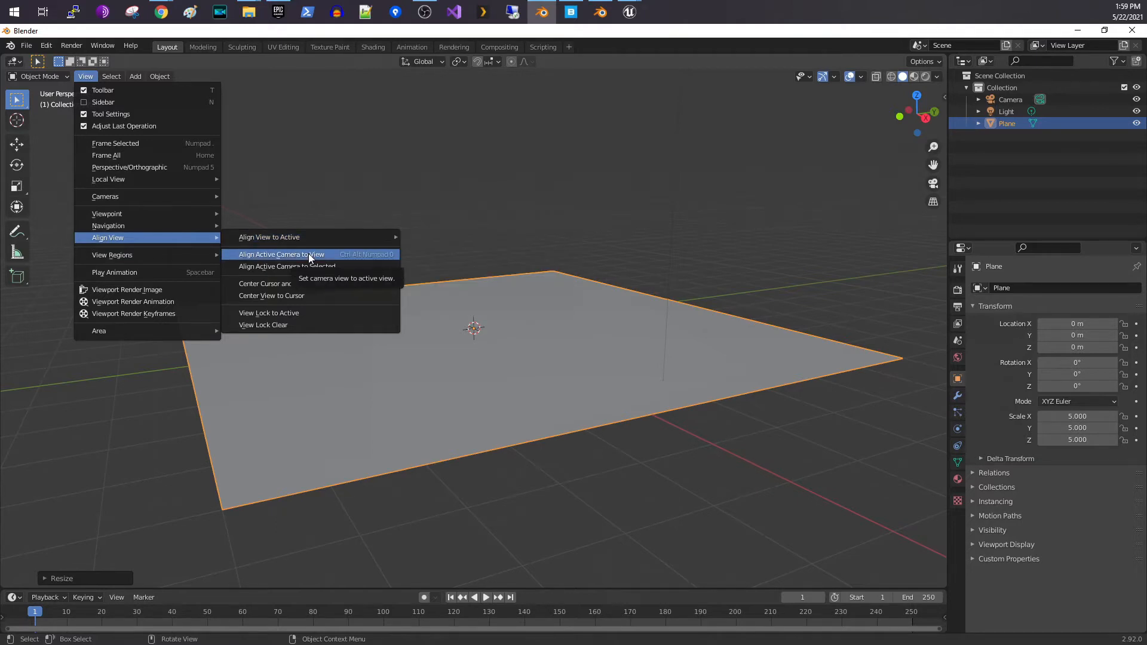
{"action": "left_click", "coordinate": [309, 257]}
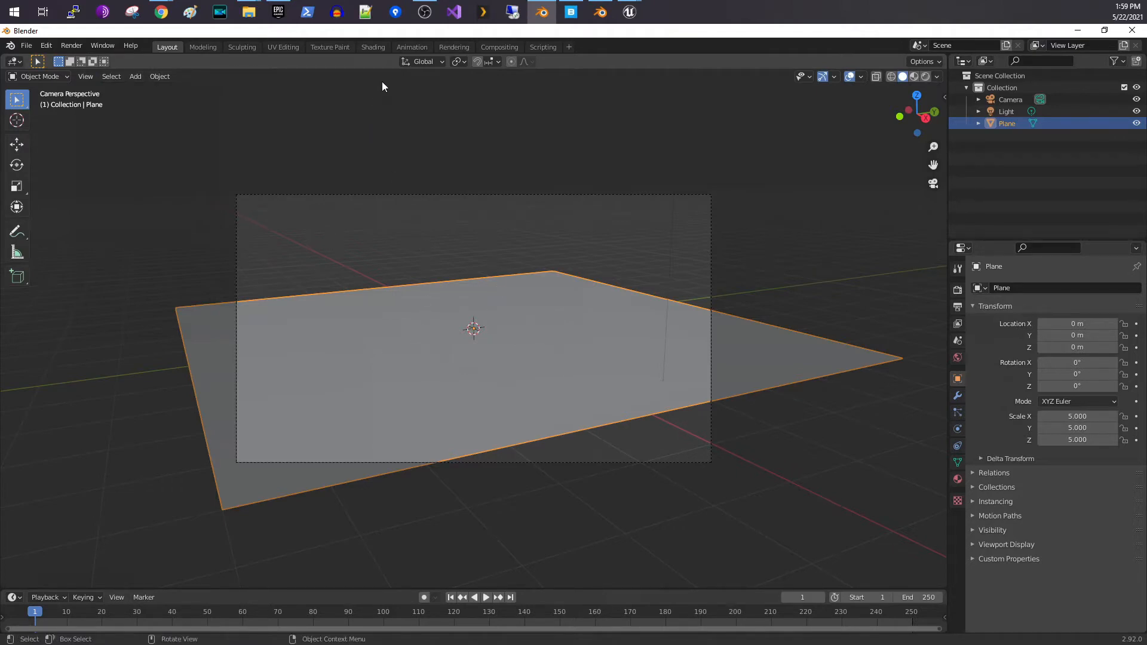
Step: Create a new material for the plane in the Shading workspace and enlarge the node editor area
{"action": "left_click", "coordinate": [372, 46]}
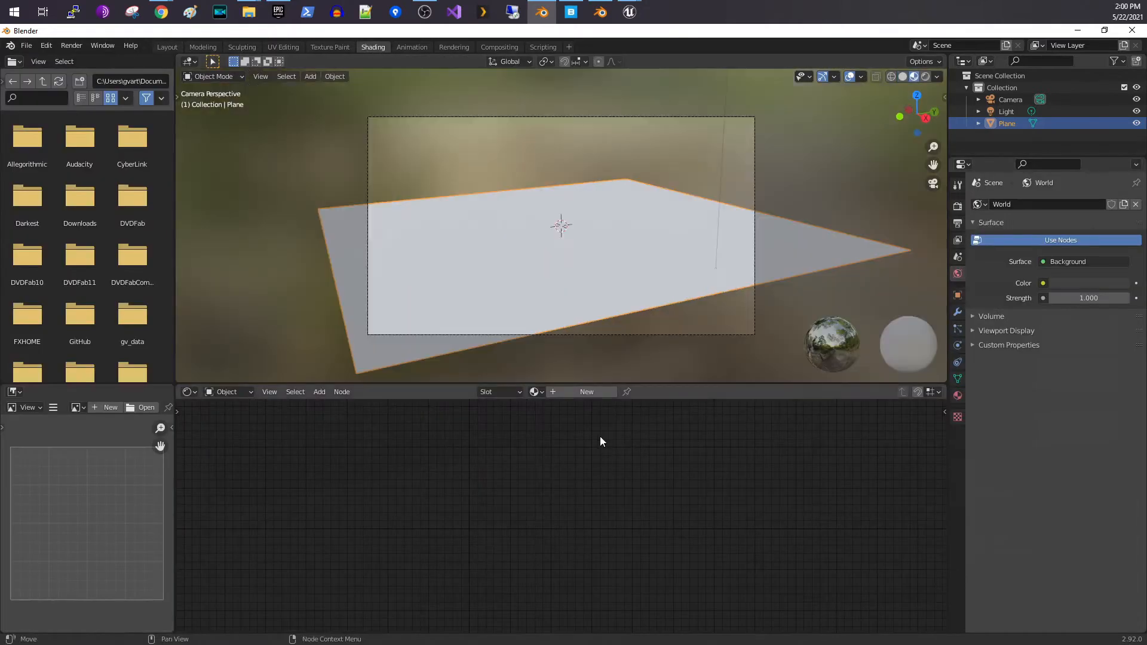
{"action": "left_click", "coordinate": [577, 393]}
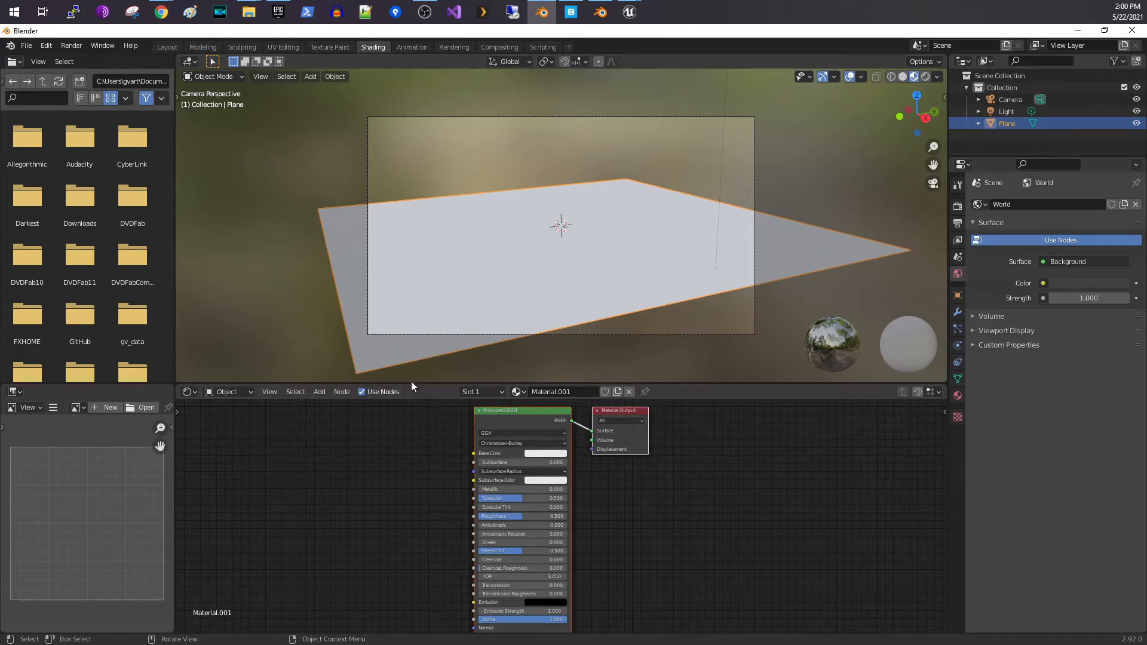
{"action": "left_click_drag", "start_coordinate": [424, 383], "coordinate": [496, 239]}
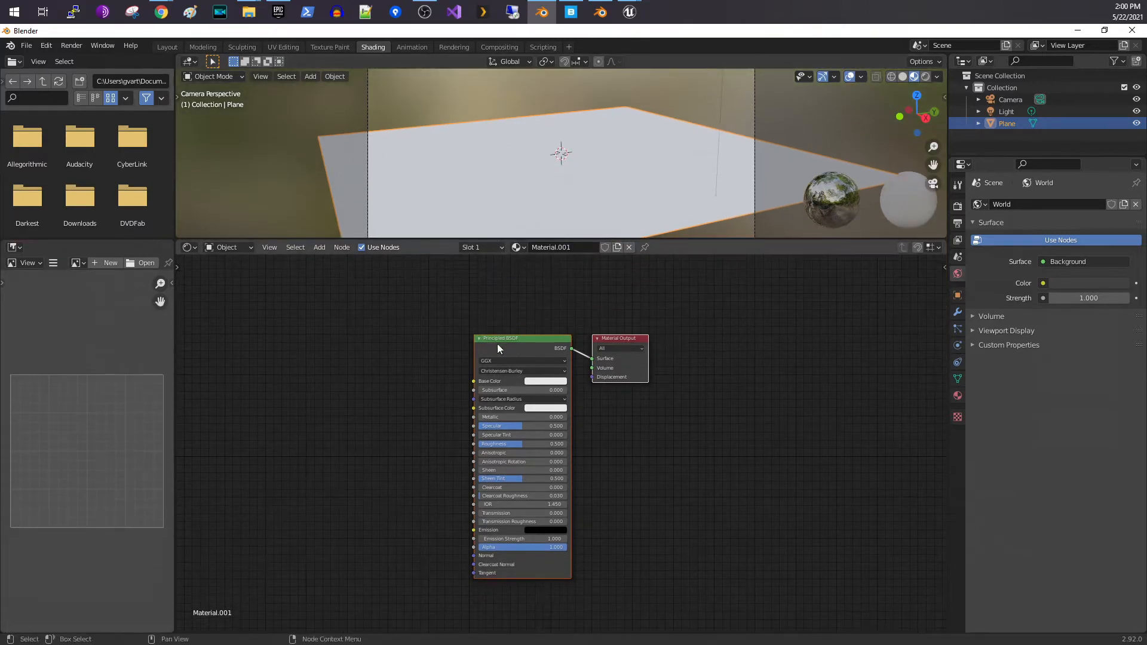
{"action": "scroll", "coordinate": [568, 275], "scroll_direction": "up", "scroll_amount": 3}
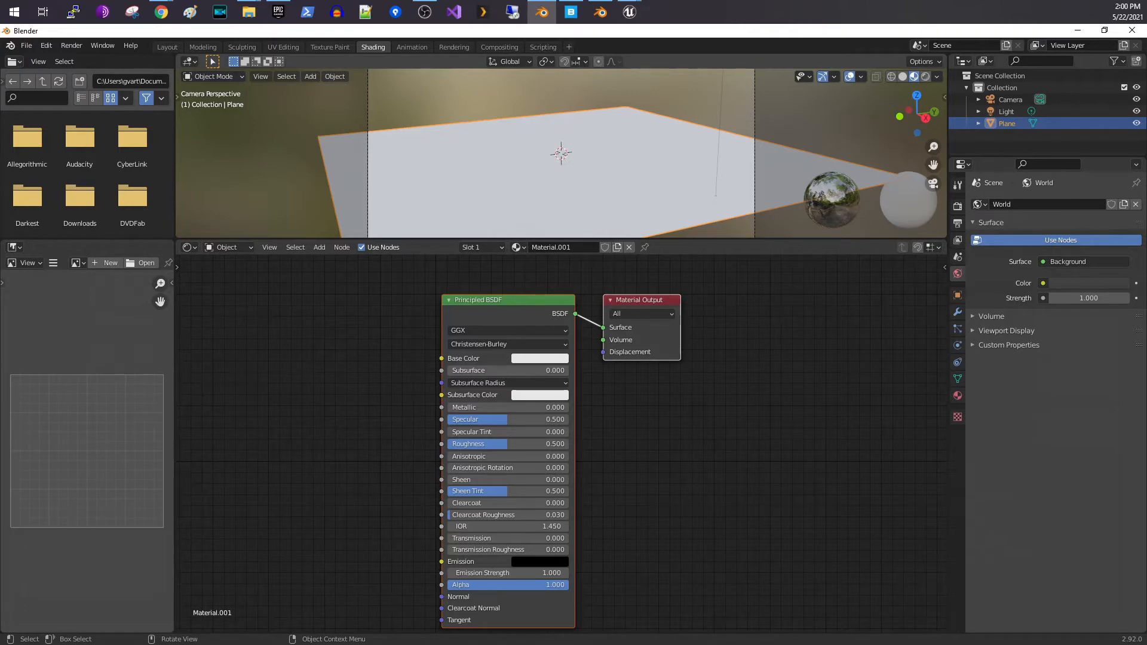
Step: Bring Tiles093_2K_Color.png and Tiles093_2K_Roughness.png in as image nodes, connecting their Color outputs to Base Color and Roughness of the Principled BSDF
{"action": "key", "text": "super+e"}
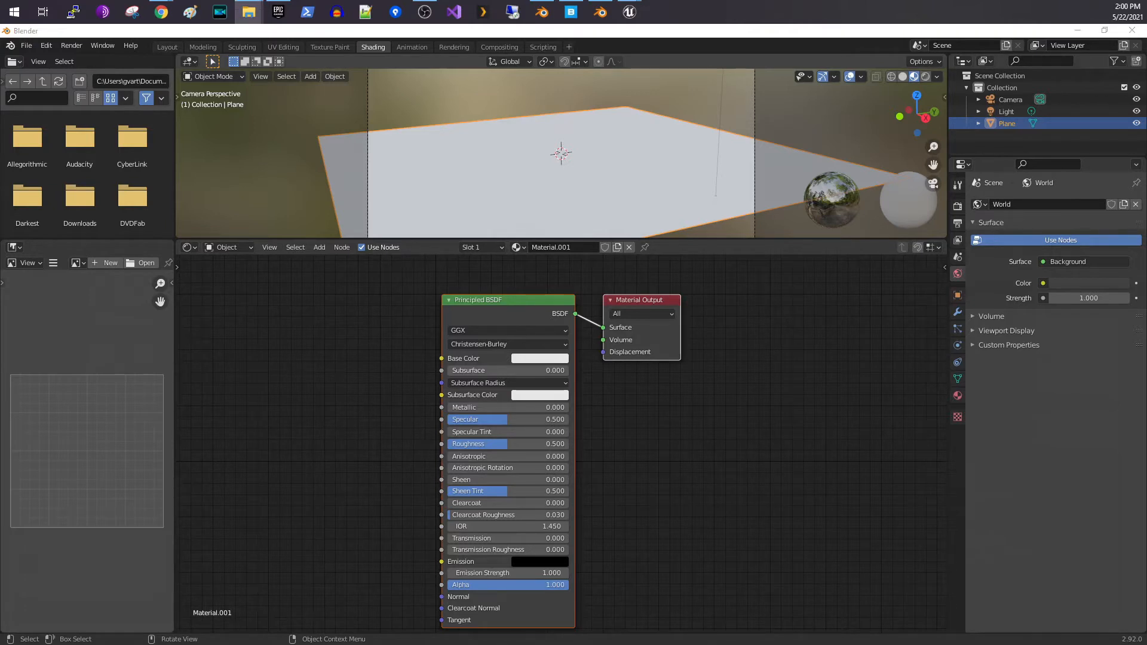
{"action": "left_click_drag", "start_coordinate": [268, 354], "coordinate": [246, 270]}
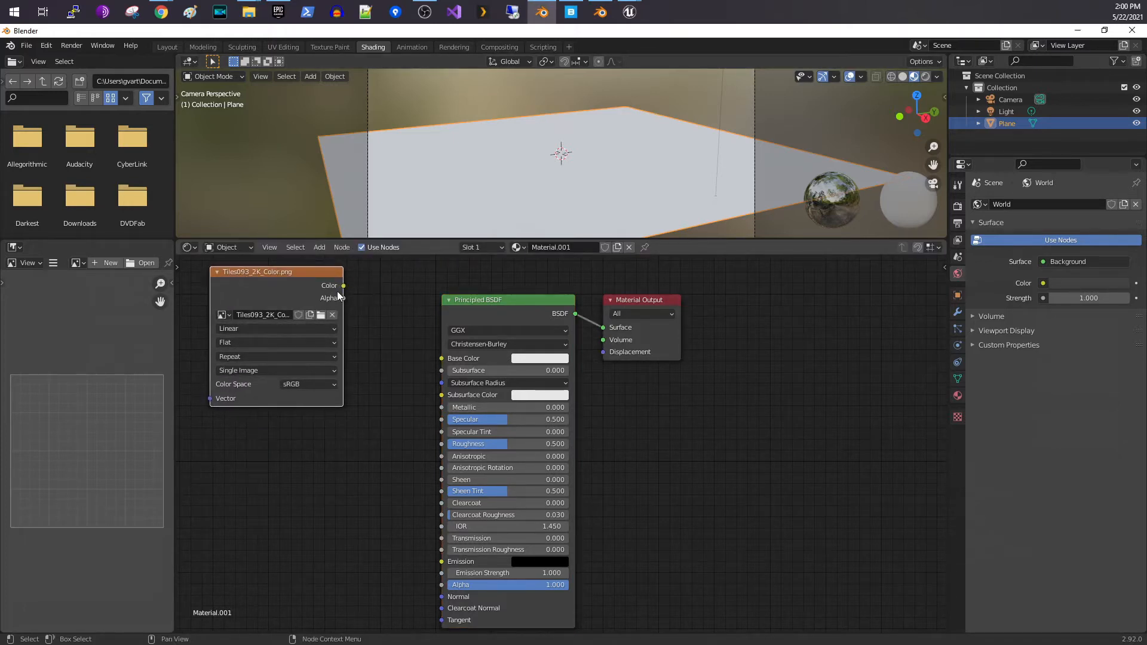
{"action": "left_click_drag", "start_coordinate": [342, 286], "coordinate": [452, 363]}
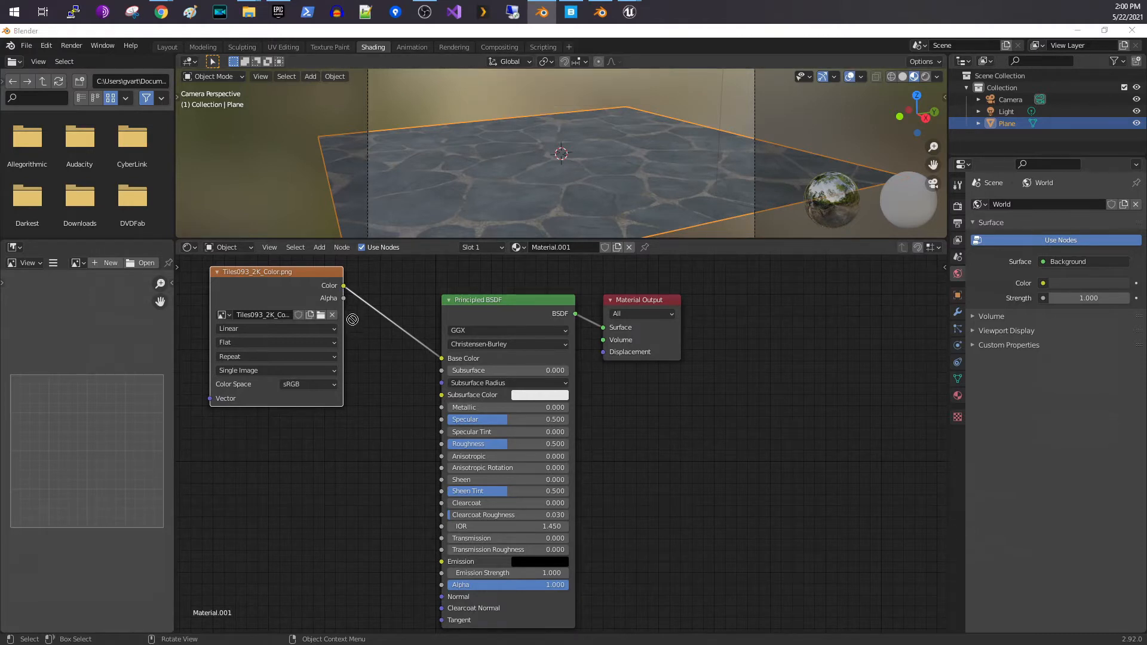
{"action": "left_click_drag", "start_coordinate": [285, 483], "coordinate": [256, 415]}
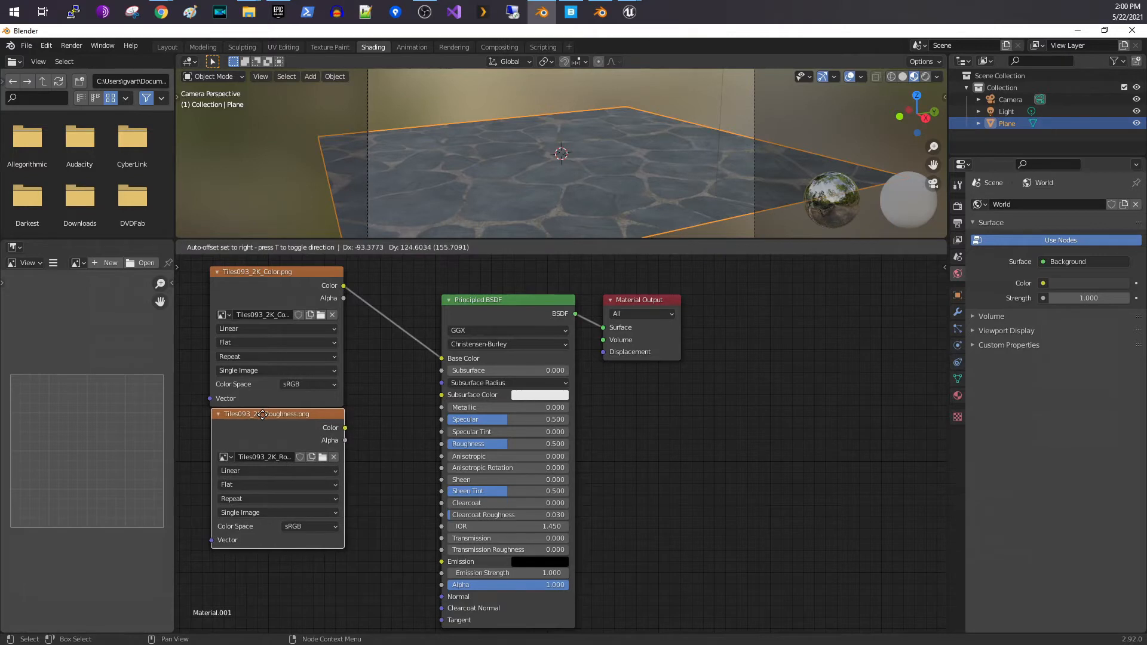
{"action": "left_click_drag", "start_coordinate": [344, 428], "coordinate": [449, 445]}
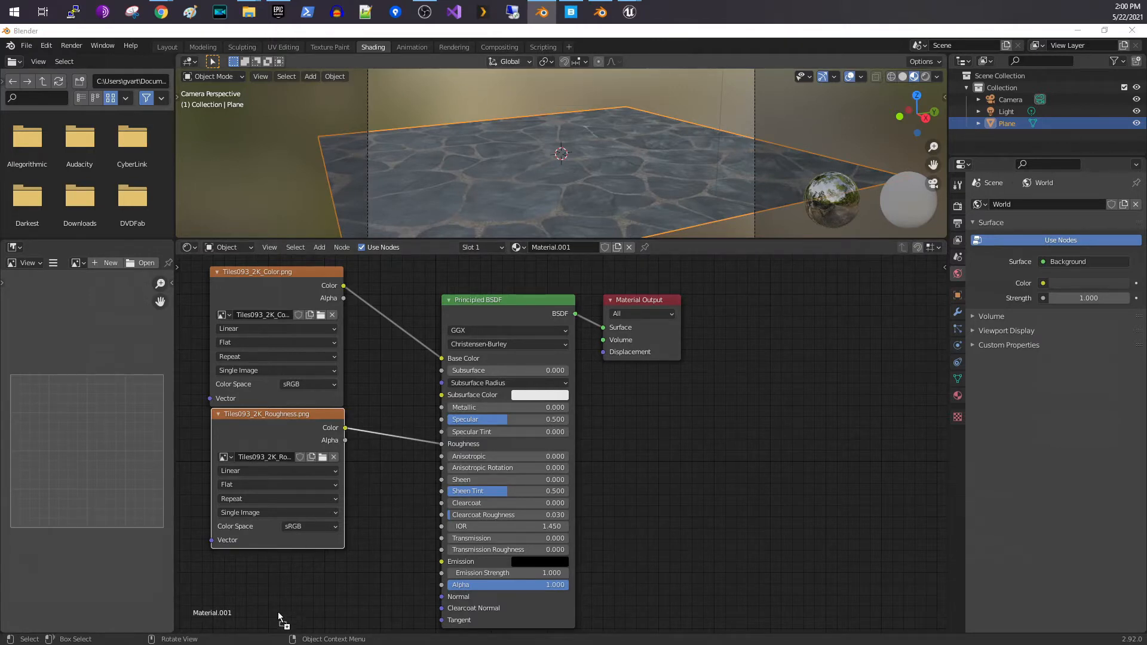
Step: Bring Tiles093_2K_Normal.png into the material as an image node and place it below the roughness texture node
{"action": "left_click_drag", "start_coordinate": [278, 615], "coordinate": [278, 616]}
{"action": "middle_click_drag", "start_coordinate": [424, 466], "coordinate": [454, 280]}
{"action": "left_click_drag", "start_coordinate": [361, 414], "coordinate": [320, 378]}
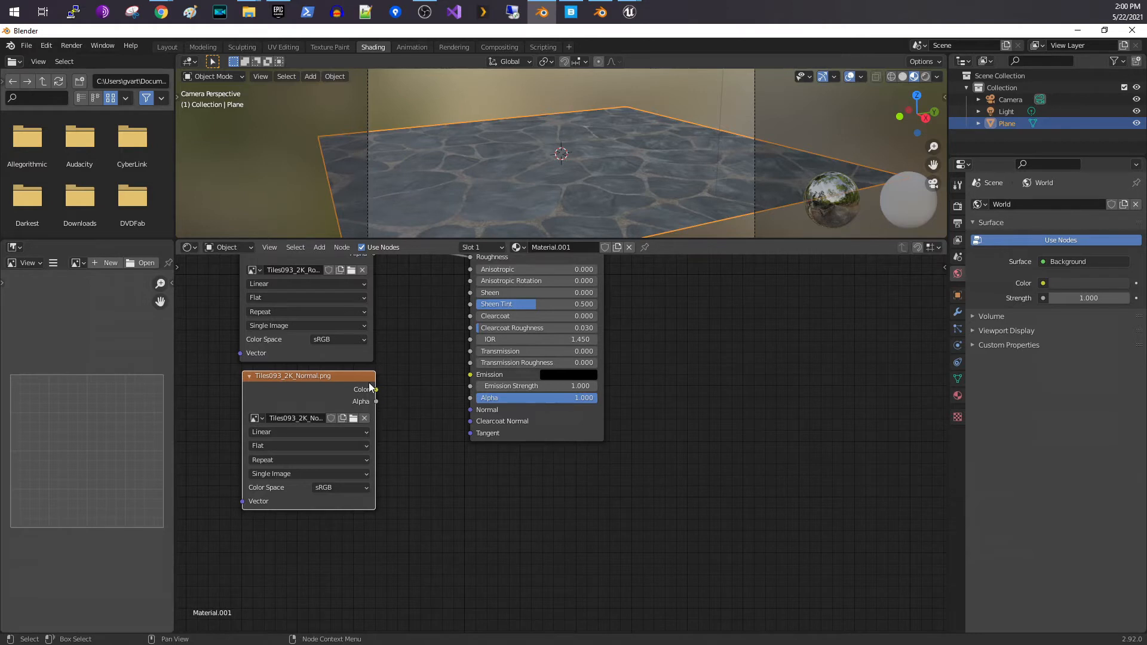
Step: Add a Bump node beside the normal texture node and move the Principled BSDF aside to make room for it
{"action": "left_click", "coordinate": [319, 247]}
{"action": "mouse_move", "coordinate": [338, 342]}
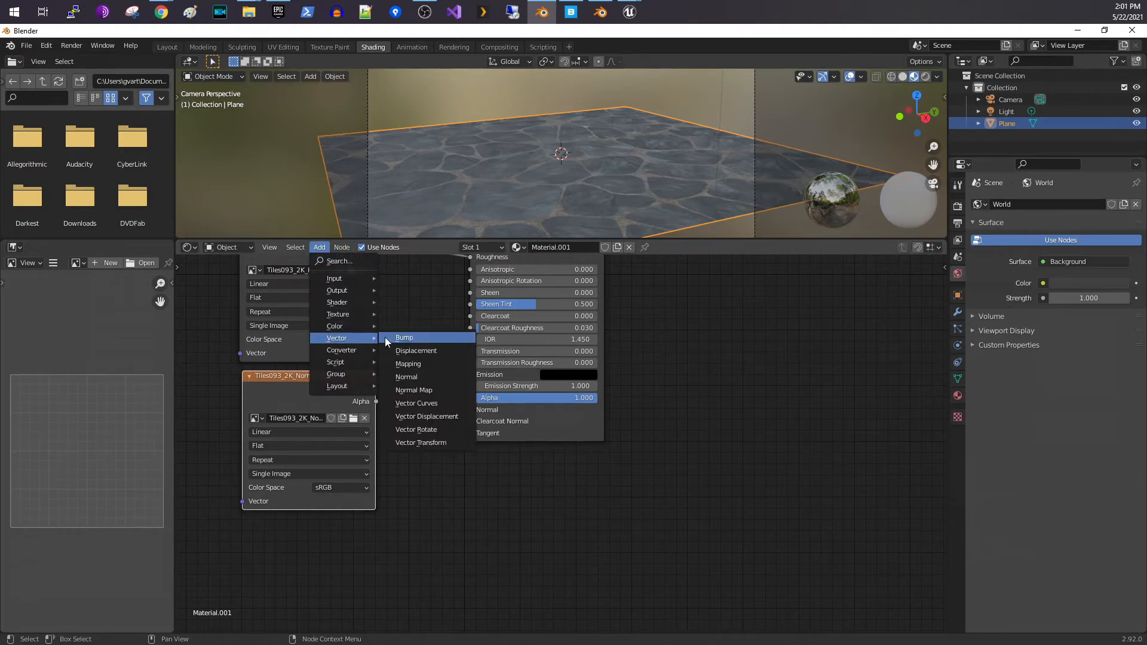
{"action": "left_click", "coordinate": [404, 337]}
{"action": "left_click", "coordinate": [413, 387]}
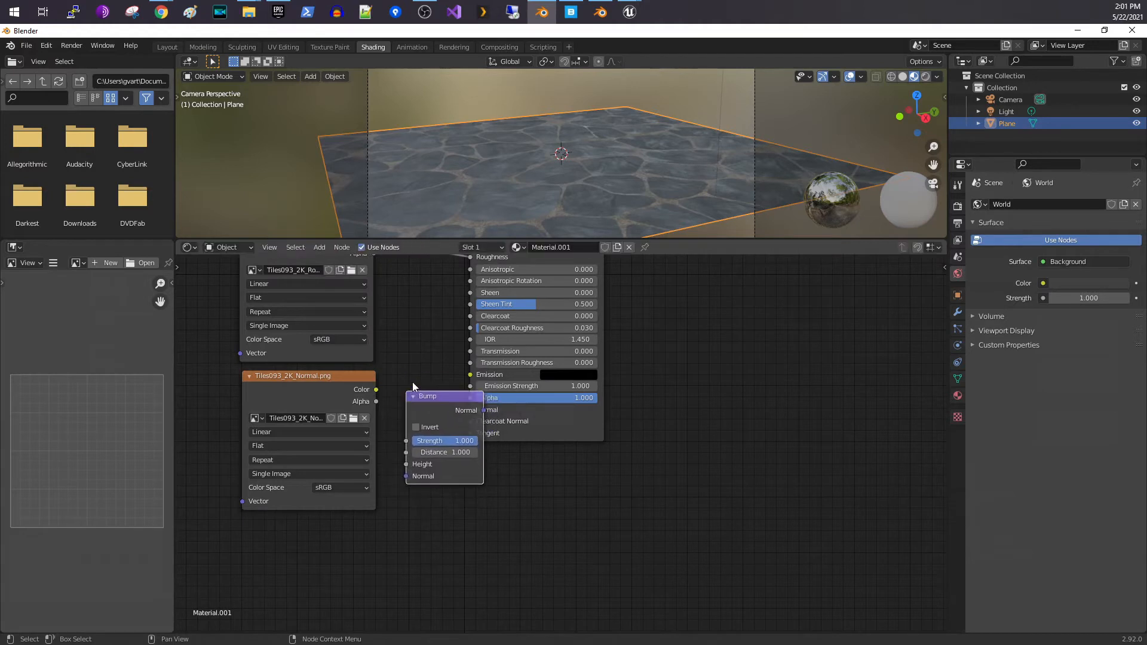
{"action": "left_click_drag", "start_coordinate": [499, 421], "coordinate": [616, 411]}
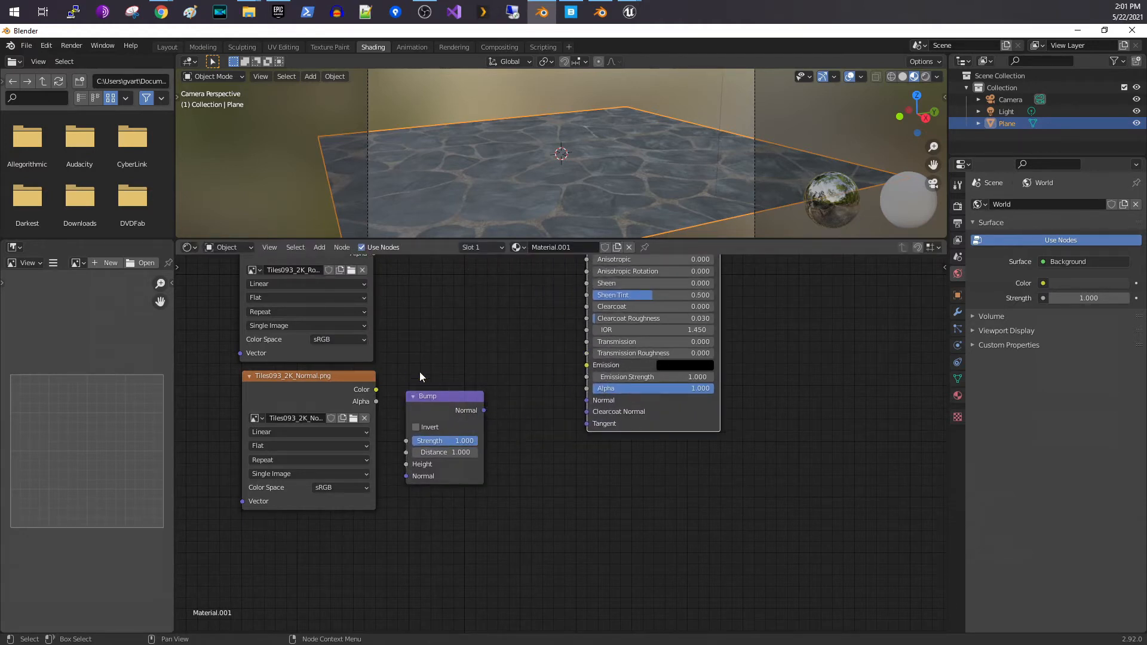
Step: Connect the normal texture's Color to the Bump node's Height, enable Invert, and link Bump's Normal output to the Principled BSDF's Normal input
{"action": "left_click_drag", "start_coordinate": [377, 389], "coordinate": [407, 464]}
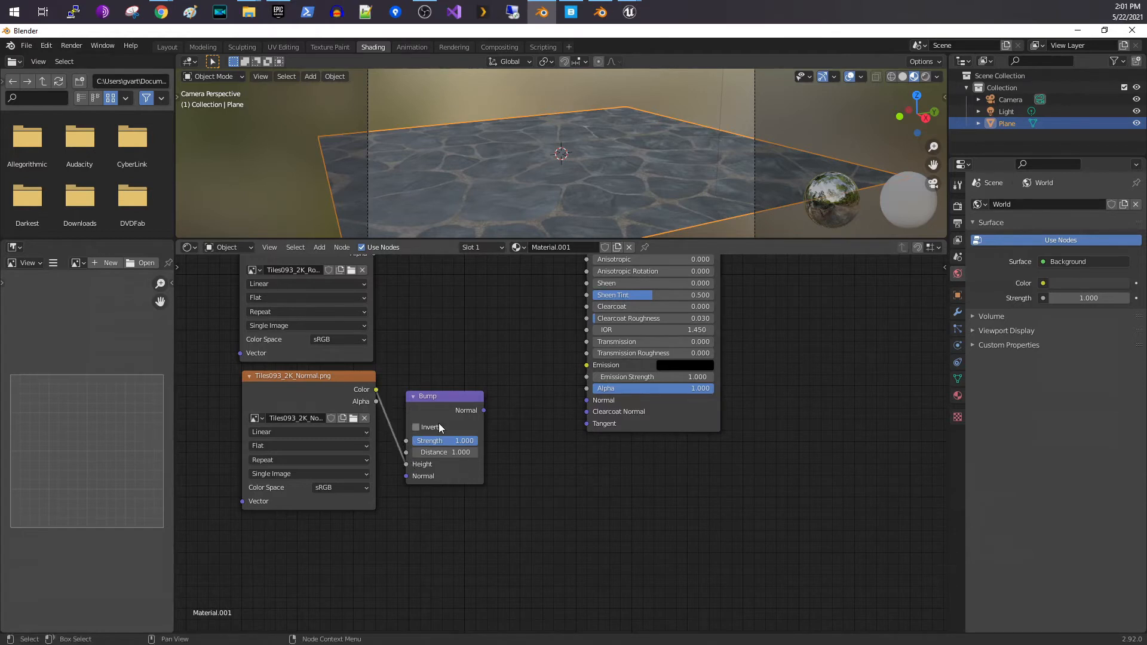
{"action": "mouse_move", "coordinate": [430, 407]}
{"action": "left_mouse_down"}
{"action": "mouse_move", "coordinate": [457, 372]}
{"action": "mouse_move", "coordinate": [579, 400]}
{"action": "left_mouse_up"}
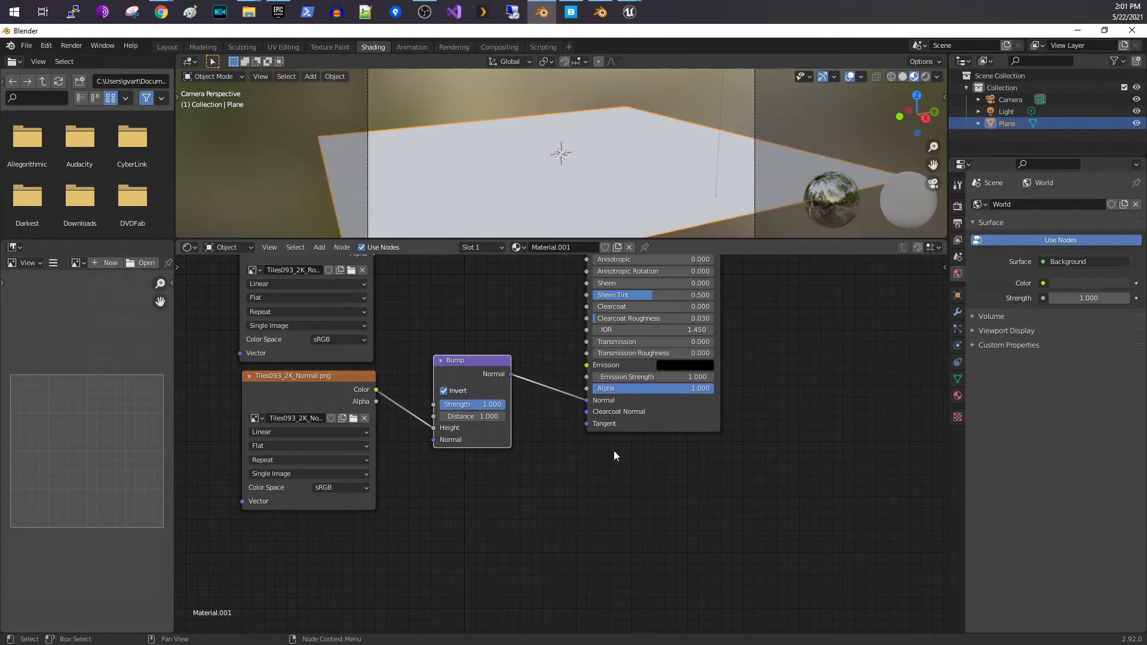
{"action": "middle_click_drag", "start_coordinate": [533, 544], "coordinate": [489, 570]}
{"action": "middle_click_drag", "start_coordinate": [538, 506], "coordinate": [425, 278]}
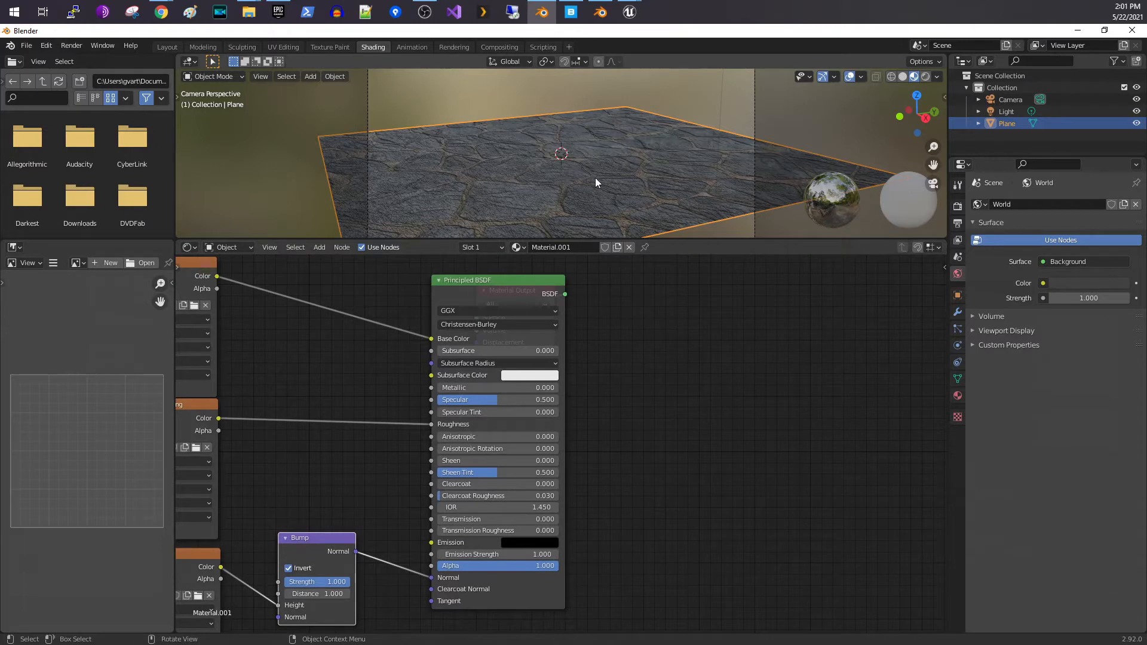
{"action": "middle_click_drag", "start_coordinate": [405, 393], "coordinate": [518, 287]}
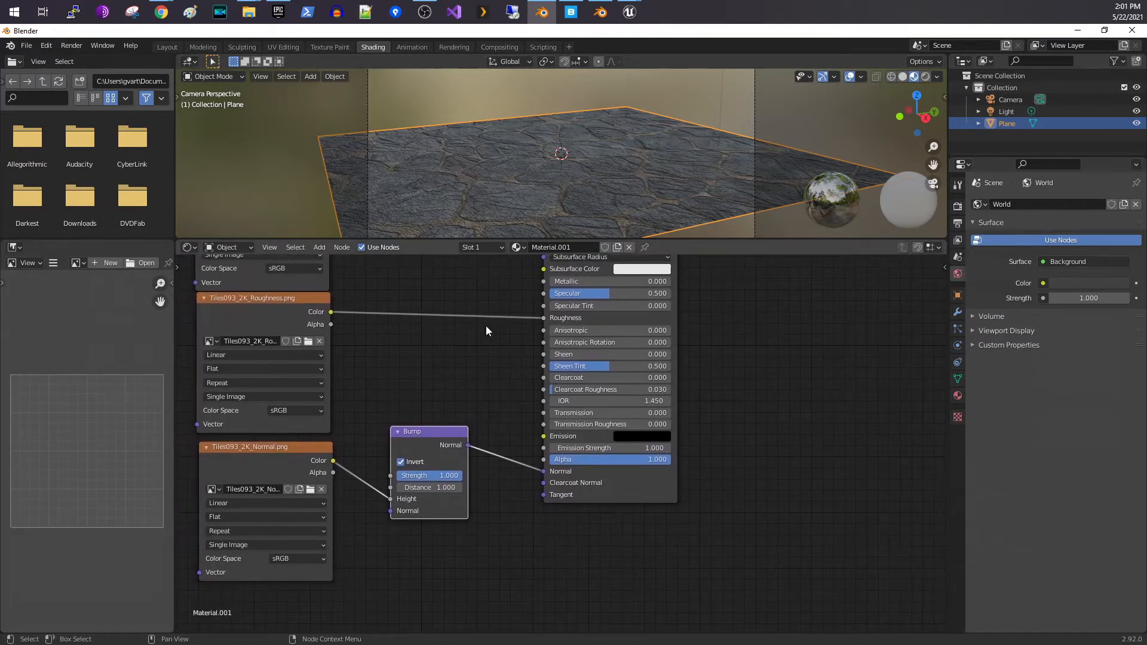
Step: Bring Tiles093_2K_Displacement.png into the material as an image node and place it below the normal texture node
{"action": "middle_click_drag", "start_coordinate": [486, 325], "coordinate": [527, 304]}
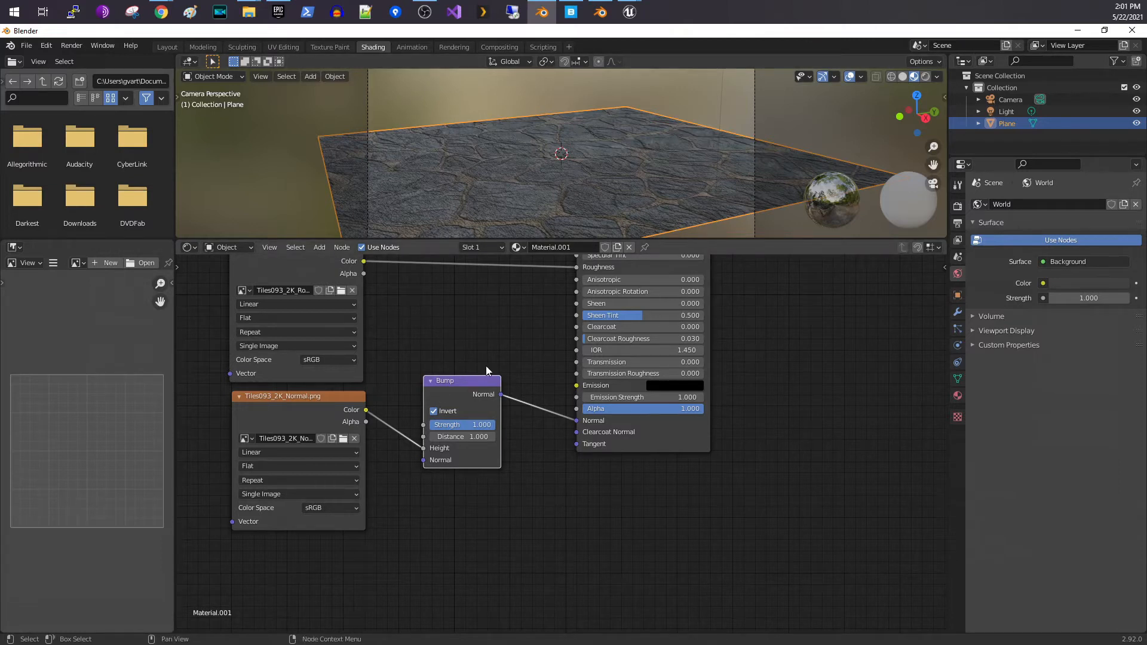
{"action": "middle_click_drag", "start_coordinate": [478, 349], "coordinate": [501, 299]}
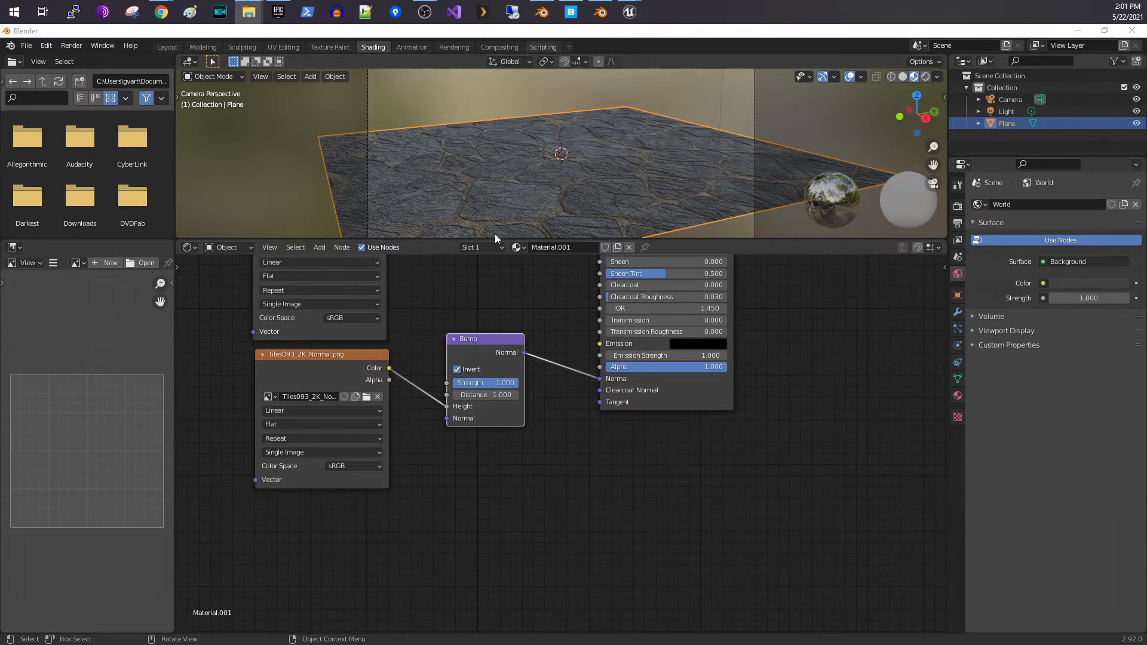
{"action": "left_click_drag", "start_coordinate": [287, 567], "coordinate": [301, 517]}
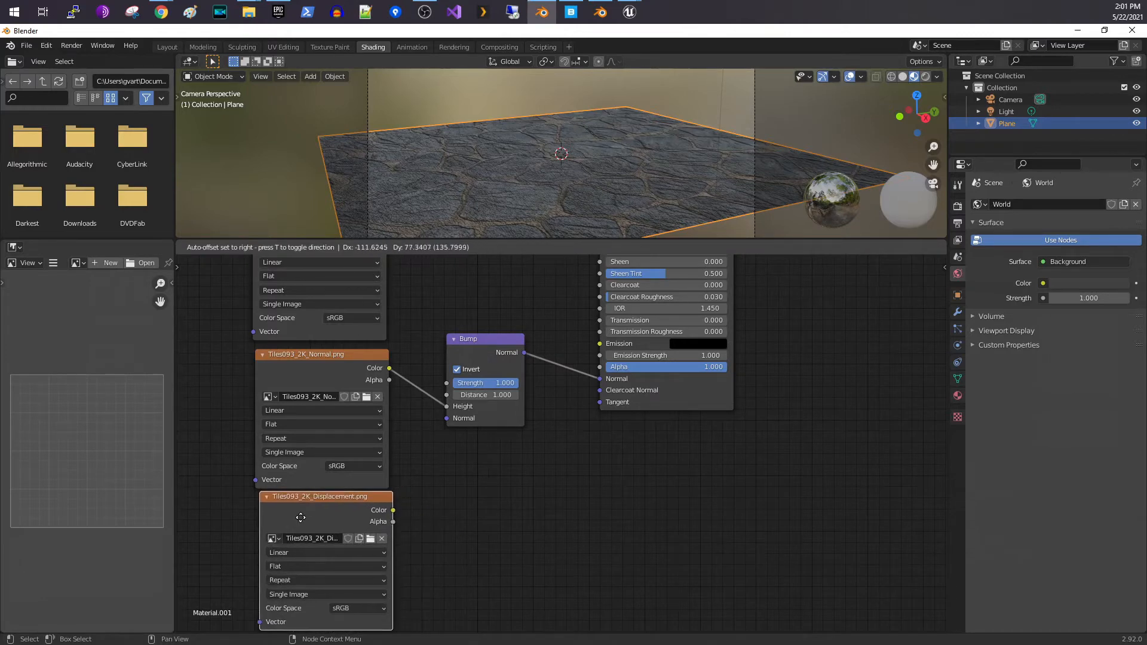
{"action": "left_click", "coordinate": [300, 517]}
Step: Move the Material Output node out from behind the Principled BSDF and place it to its lower right
{"action": "middle_click_drag", "start_coordinate": [533, 449], "coordinate": [272, 268]}
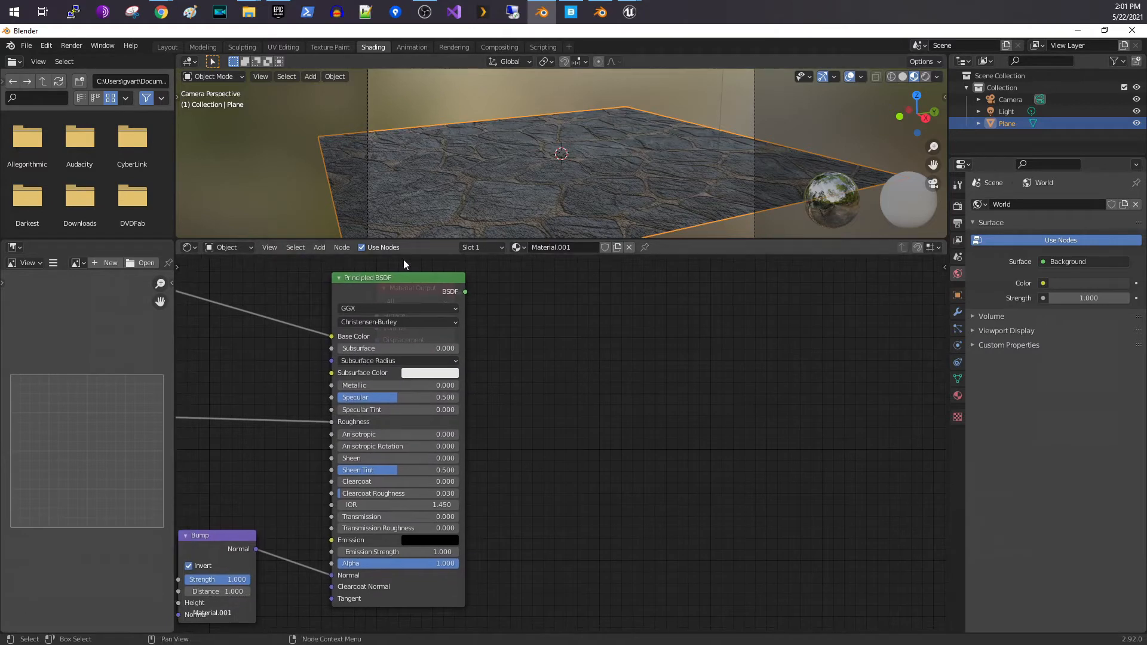
{"action": "left_click_drag", "start_coordinate": [404, 278], "coordinate": [594, 312]}
{"action": "left_click_drag", "start_coordinate": [413, 316], "coordinate": [420, 292]}
{"action": "middle_click_drag", "start_coordinate": [535, 388], "coordinate": [516, 254]}
{"action": "middle_click_drag", "start_coordinate": [532, 311], "coordinate": [512, 390]}
{"action": "left_click_drag", "start_coordinate": [570, 292], "coordinate": [608, 593]}
{"action": "middle_click_drag", "start_coordinate": [589, 487], "coordinate": [808, 312]}
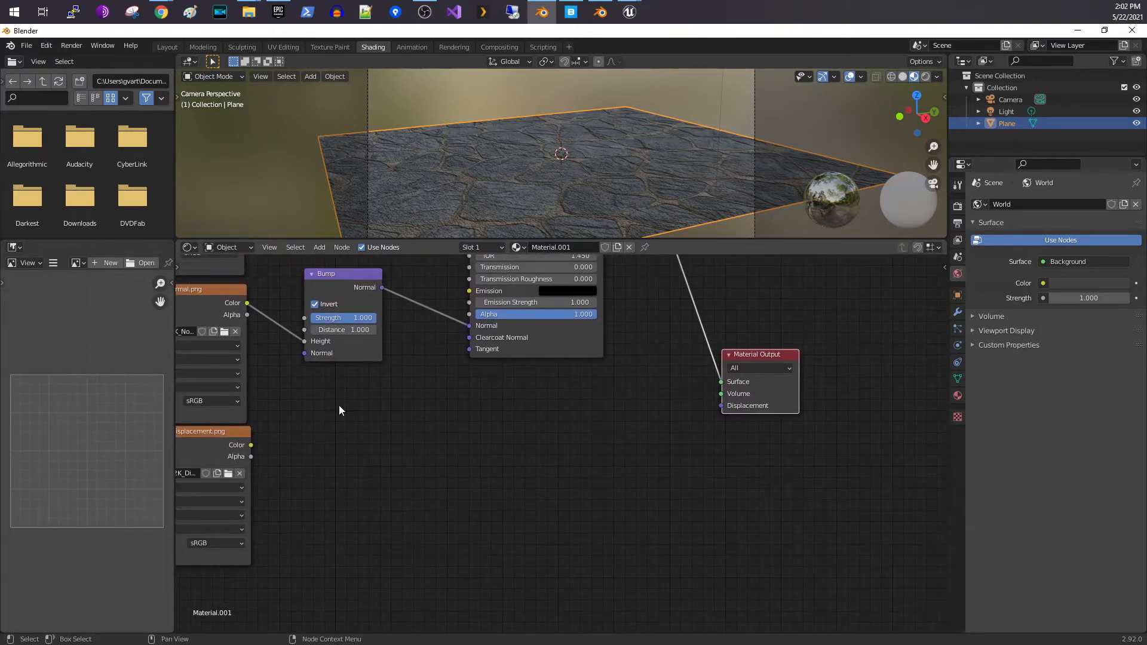
Step: Add a Displacement node beside the displacement texture node and connect the texture's Color output to its Height input
{"action": "middle_click_drag", "start_coordinate": [332, 409], "coordinate": [369, 403]}
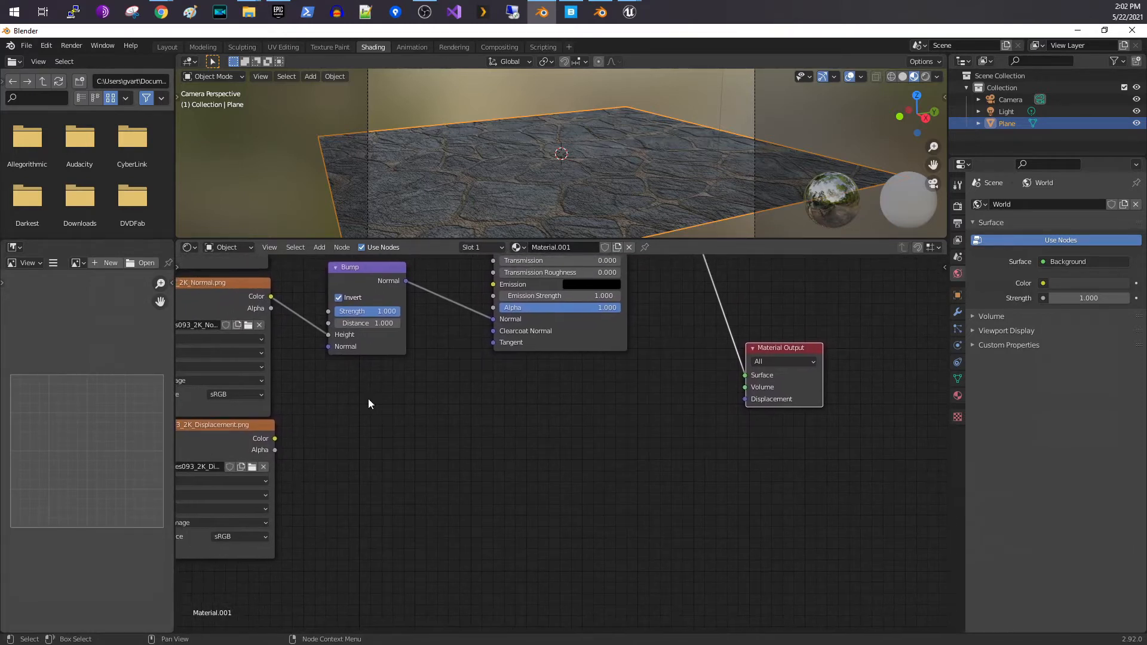
{"action": "left_click", "coordinate": [321, 247]}
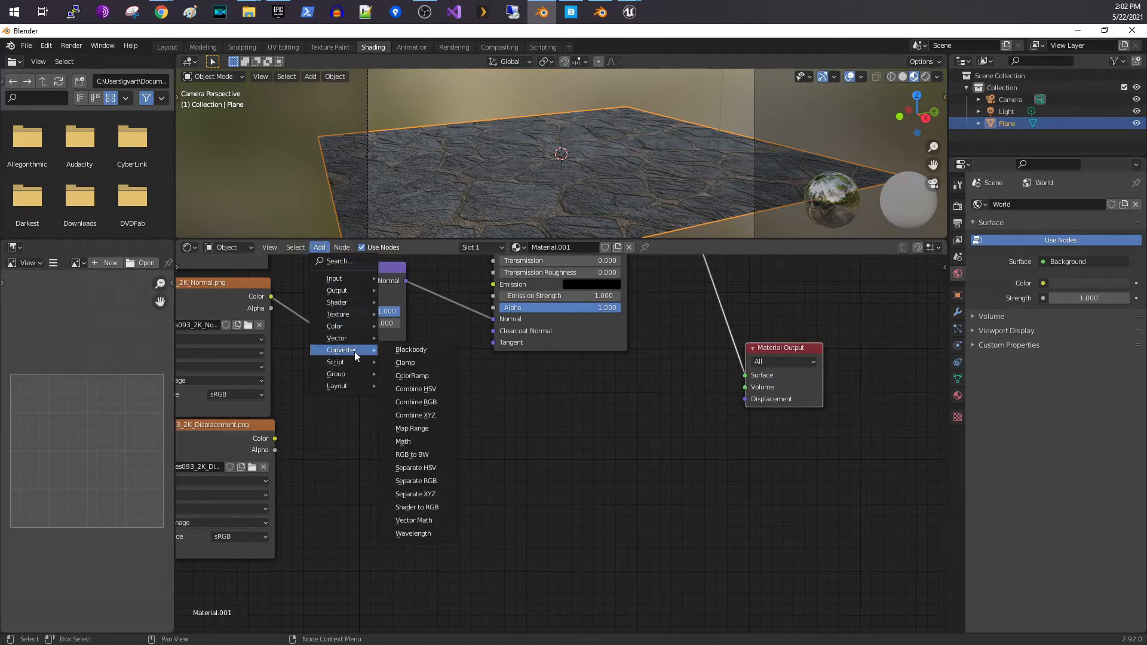
{"action": "mouse_move", "coordinate": [356, 337]}
{"action": "left_click", "coordinate": [419, 351]}
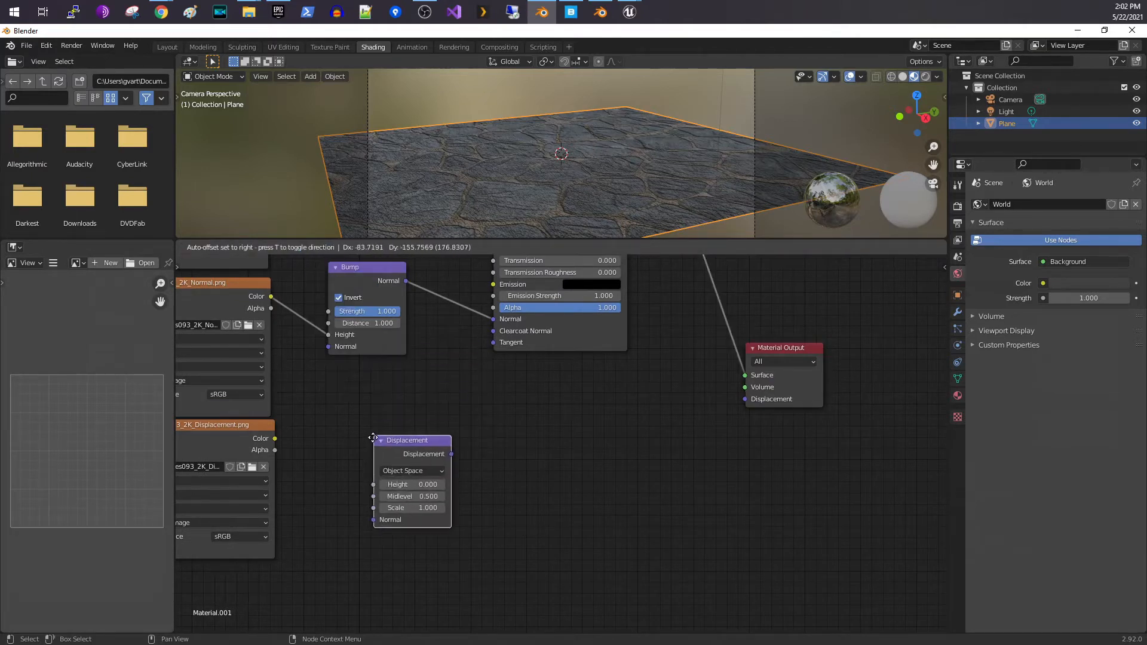
{"action": "left_click", "coordinate": [329, 404]}
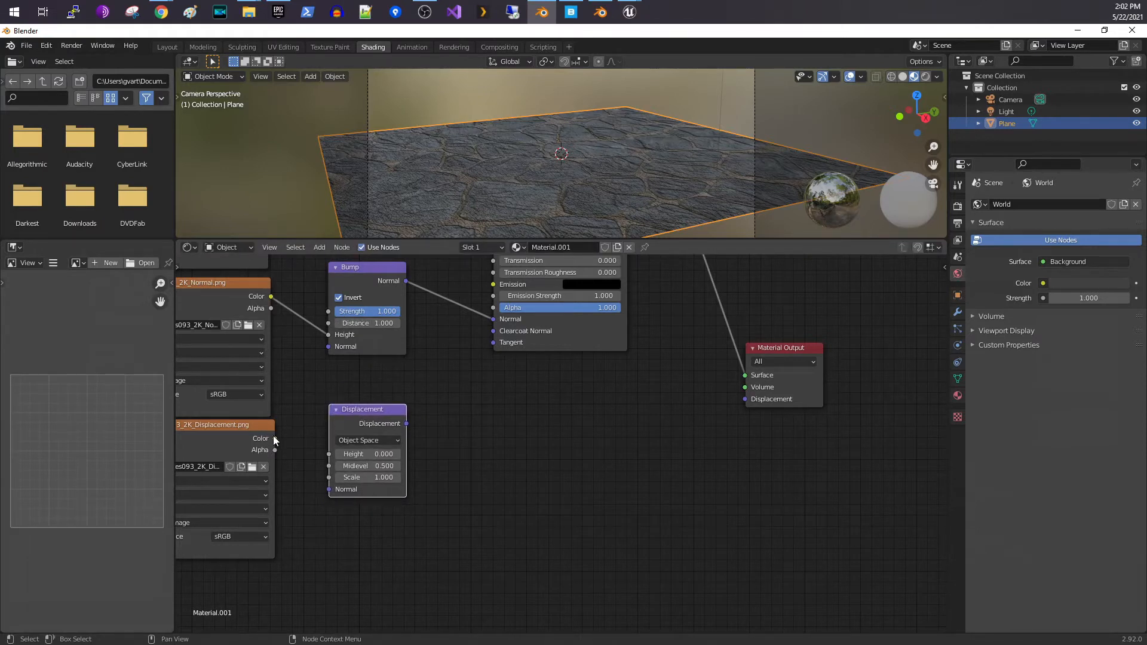
{"action": "left_click_drag", "start_coordinate": [274, 439], "coordinate": [339, 455]}
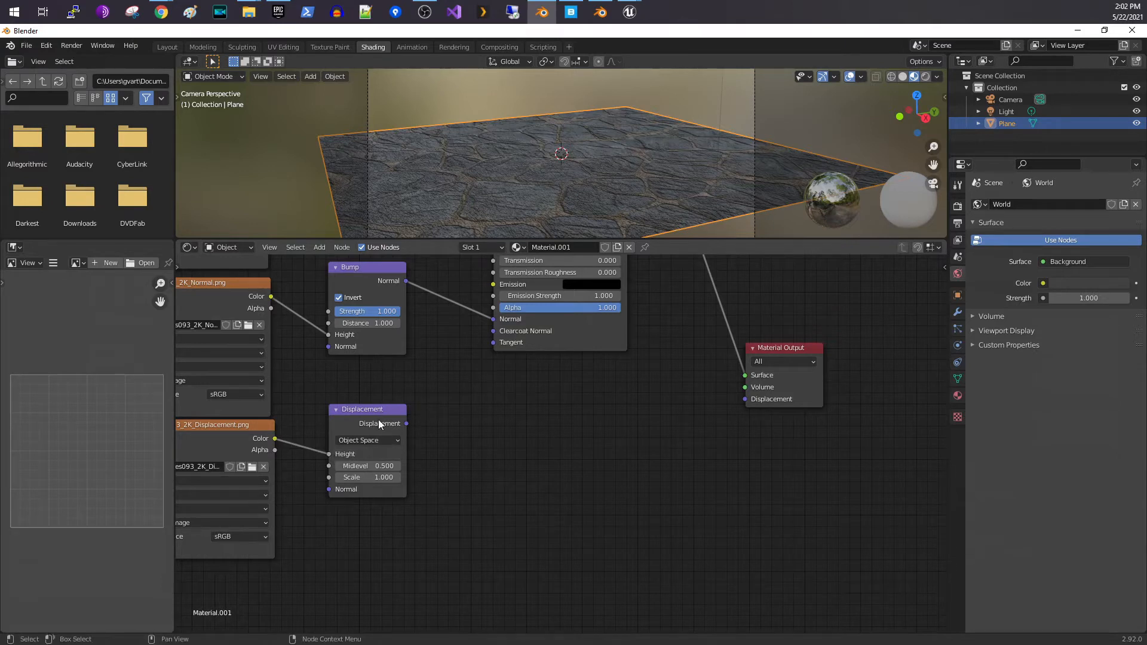
Step: Connect the Displacement node's output to the Displacement input of the Material Output node
{"action": "left_click", "coordinate": [323, 249]}
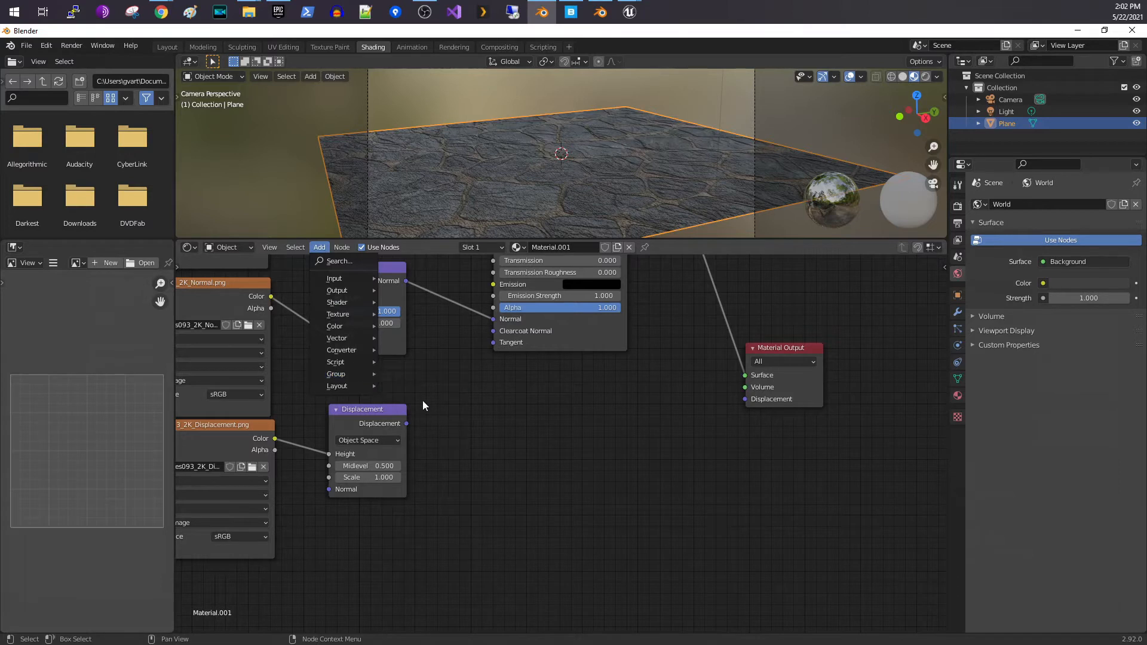
{"action": "left_click", "coordinate": [408, 422]}
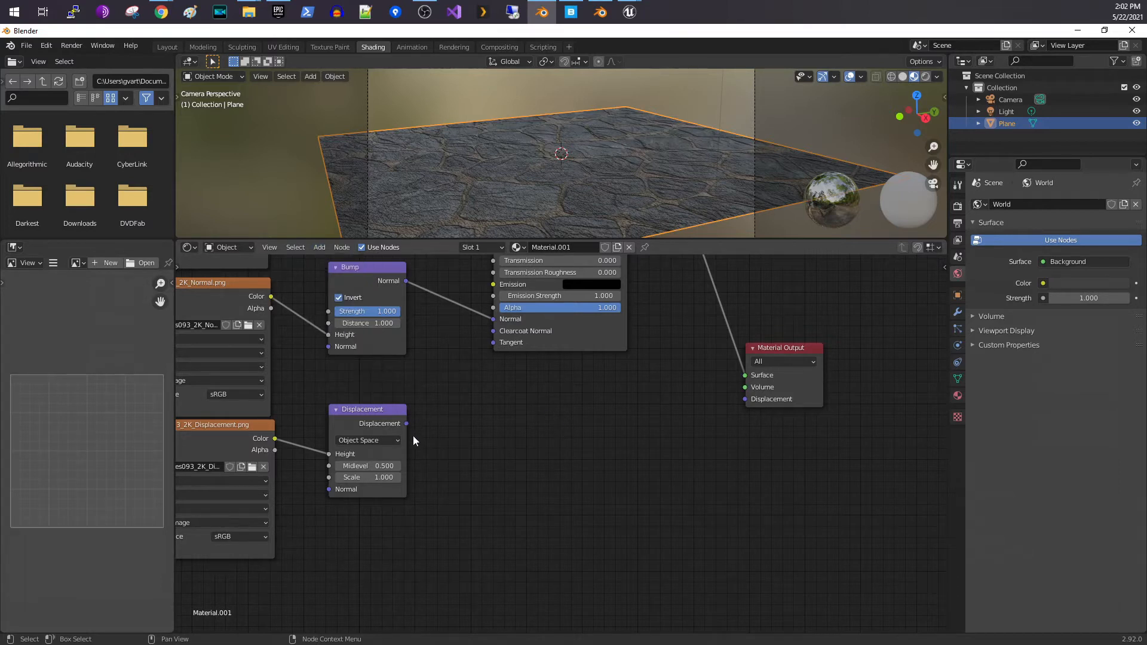
{"action": "left_click_drag", "start_coordinate": [407, 423], "coordinate": [742, 400]}
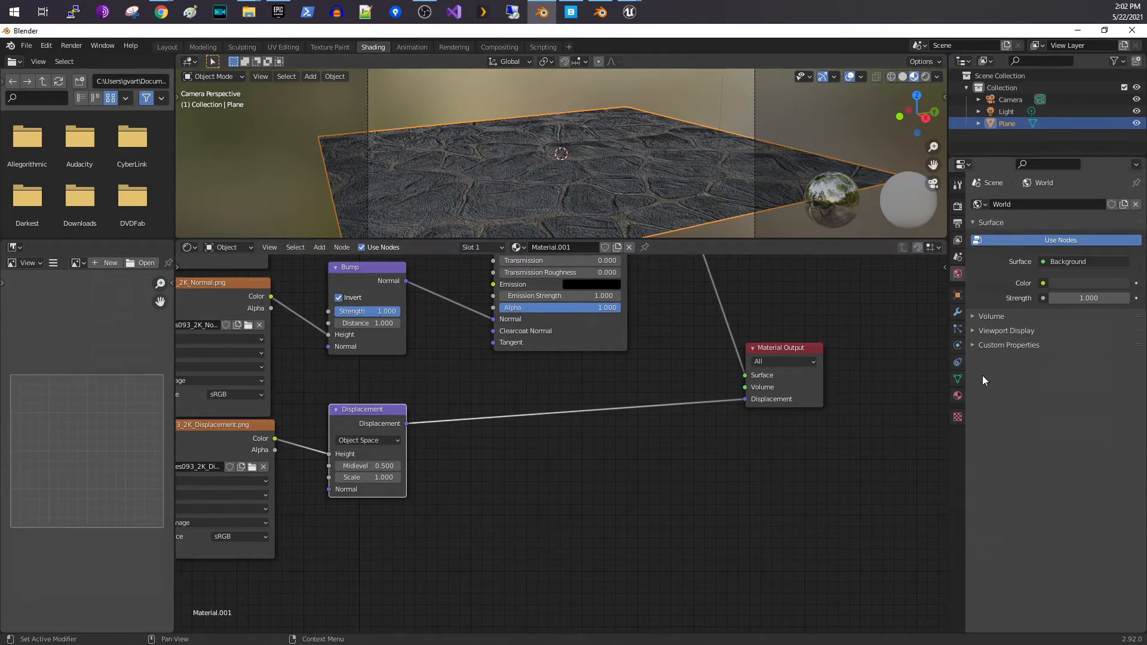
Step: Set the scene's render engine to Cycles with GPU Compute as the device
{"action": "left_click", "coordinate": [958, 226]}
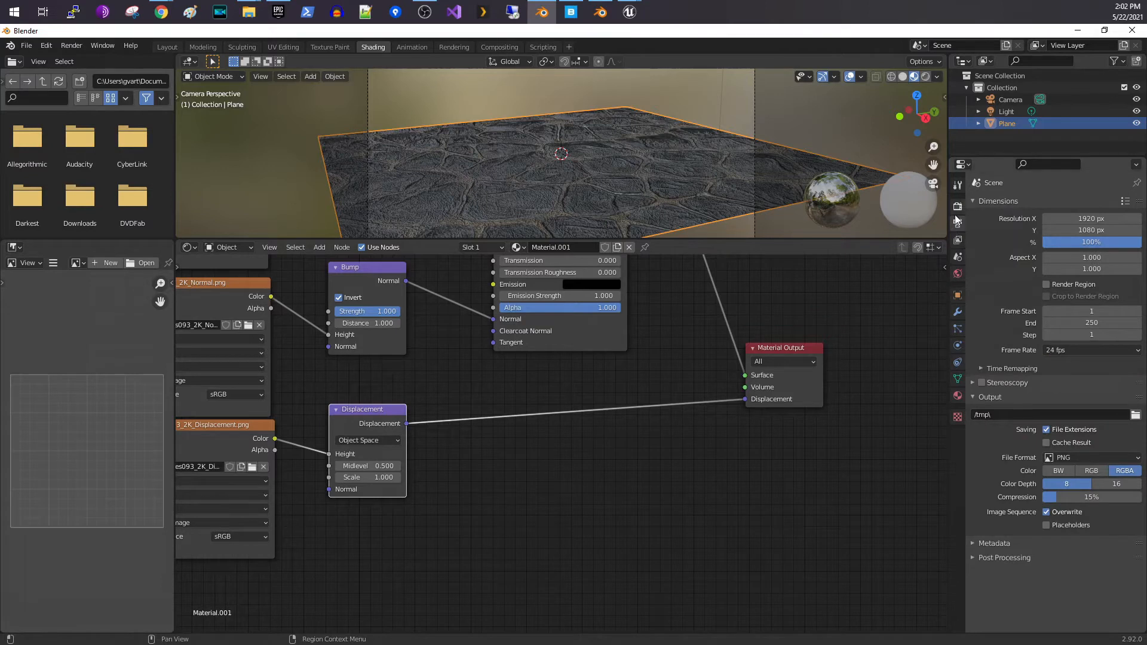
{"action": "left_click", "coordinate": [958, 207]}
{"action": "left_click", "coordinate": [1076, 206]}
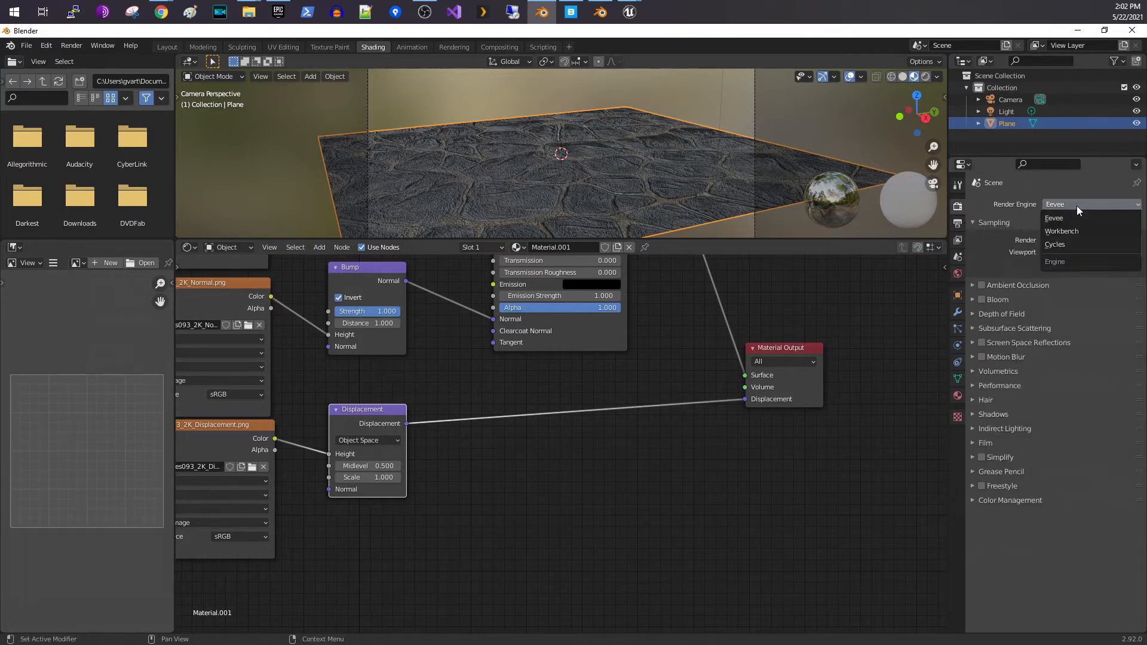
{"action": "left_click", "coordinate": [1064, 241]}
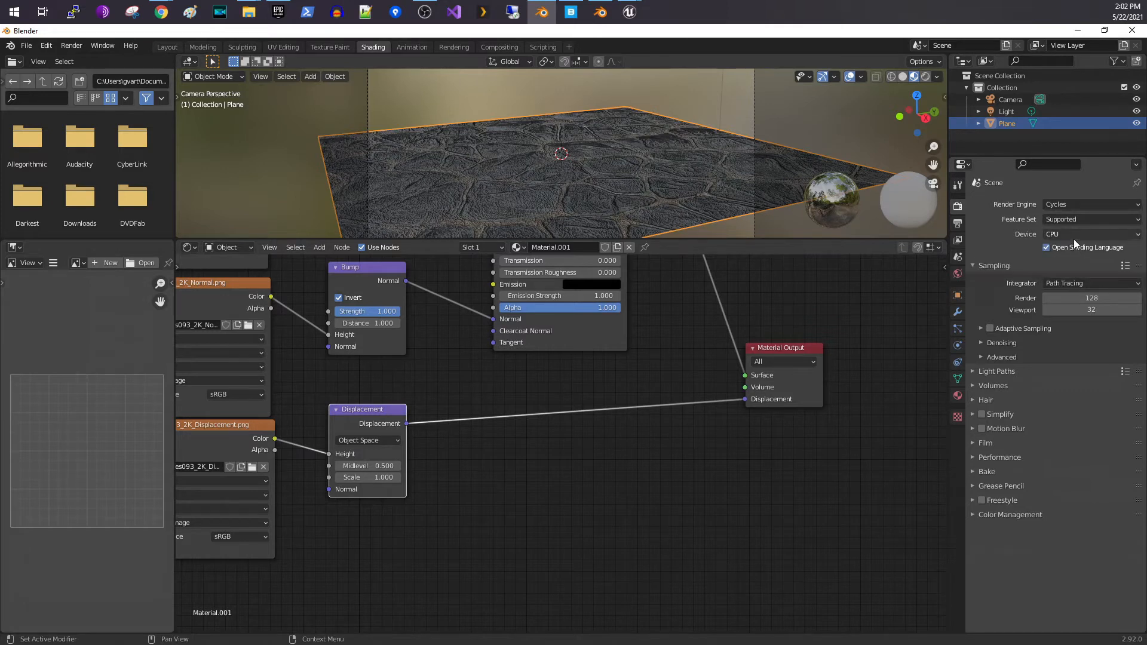
{"action": "left_click", "coordinate": [1073, 237]}
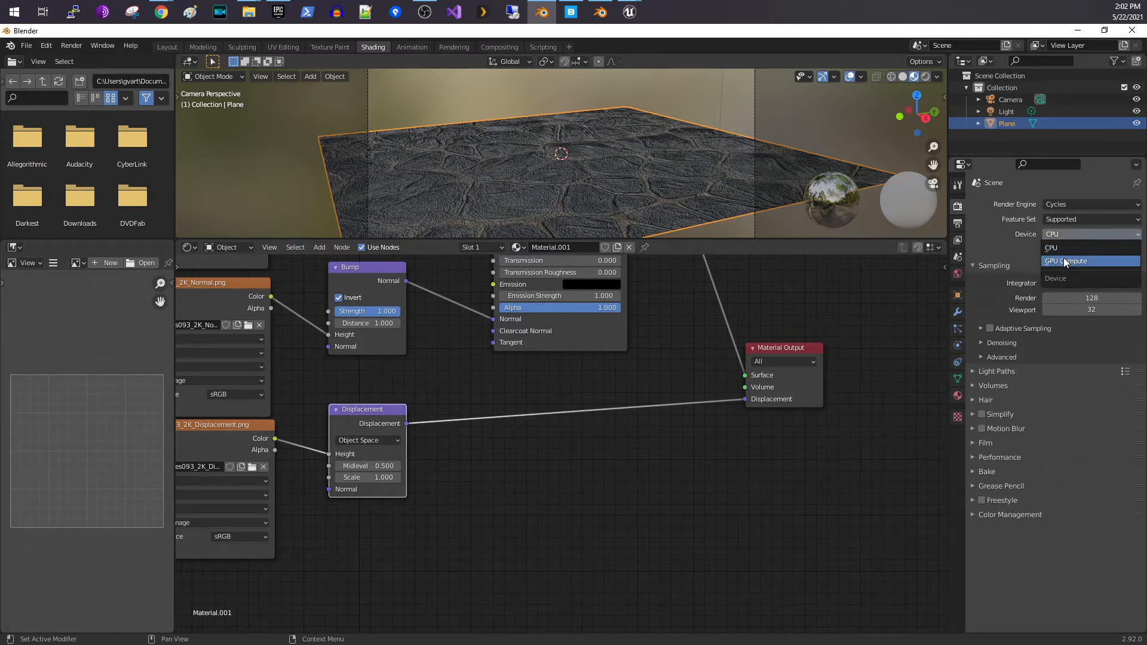
{"action": "left_click", "coordinate": [1064, 257]}
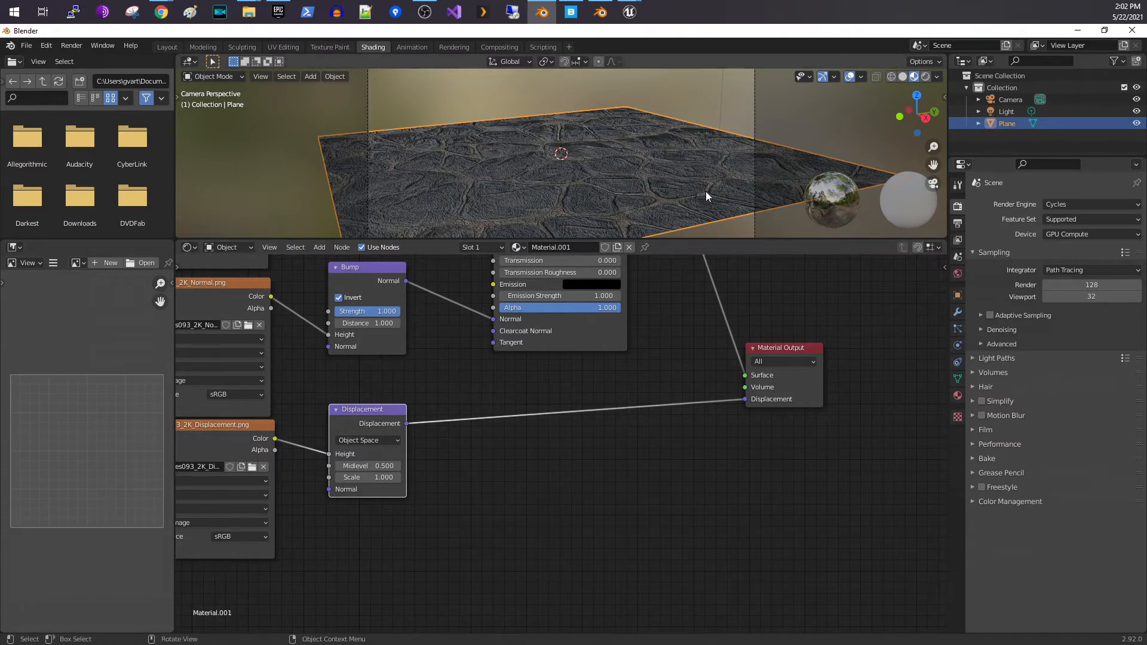
Step: In the Modeling workspace, subdivide the plane with the number of cuts set to 50
{"action": "middle_click_drag", "start_coordinate": [622, 196], "coordinate": [632, 160]}
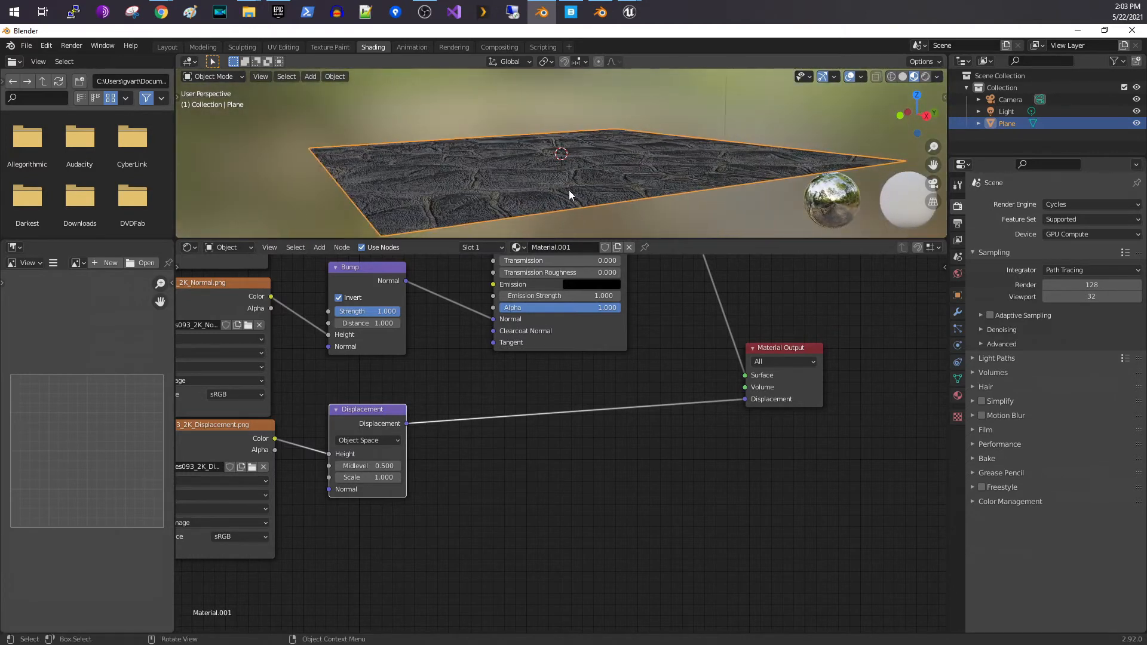
{"action": "left_click", "coordinate": [210, 46]}
{"action": "middle_click_drag", "start_coordinate": [398, 265], "coordinate": [409, 222]}
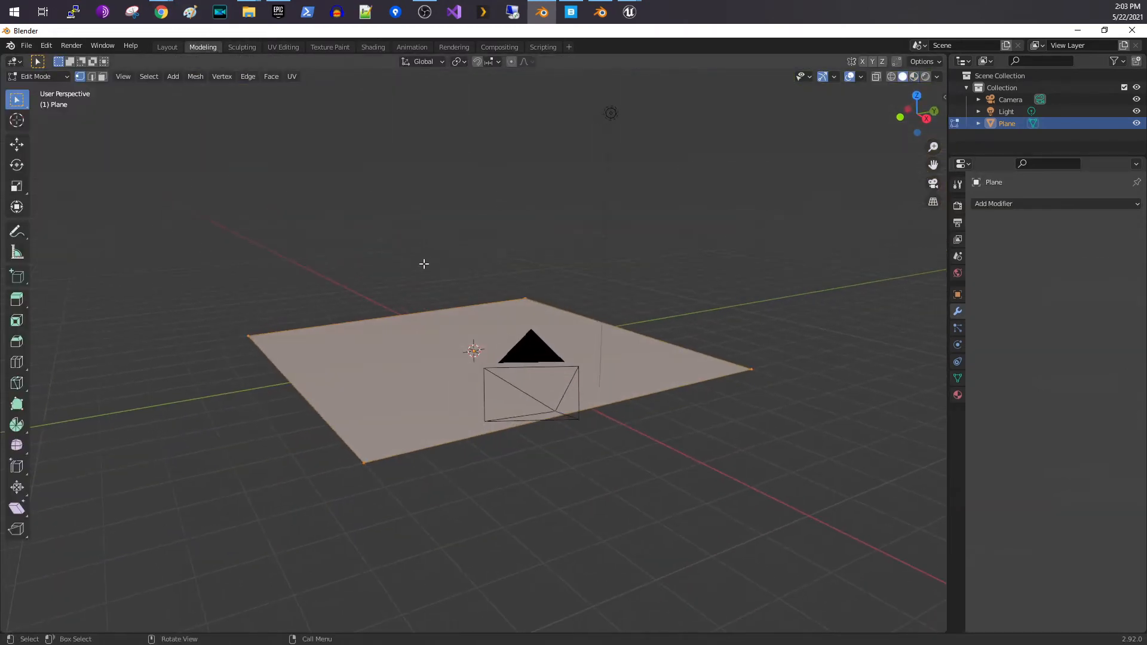
{"action": "scroll", "coordinate": [424, 337], "scroll_direction": "up", "scroll_amount": 3}
{"action": "scroll", "coordinate": [434, 317], "scroll_direction": "down", "scroll_amount": 2}
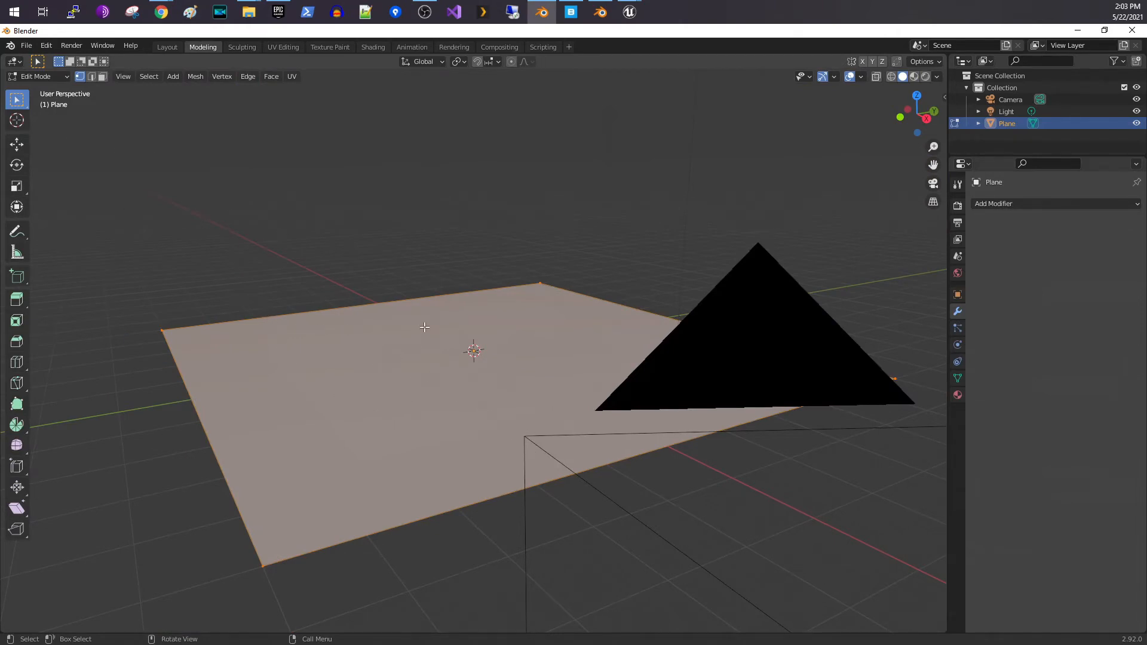
{"action": "middle_click_drag", "start_coordinate": [450, 317], "coordinate": [488, 313]}
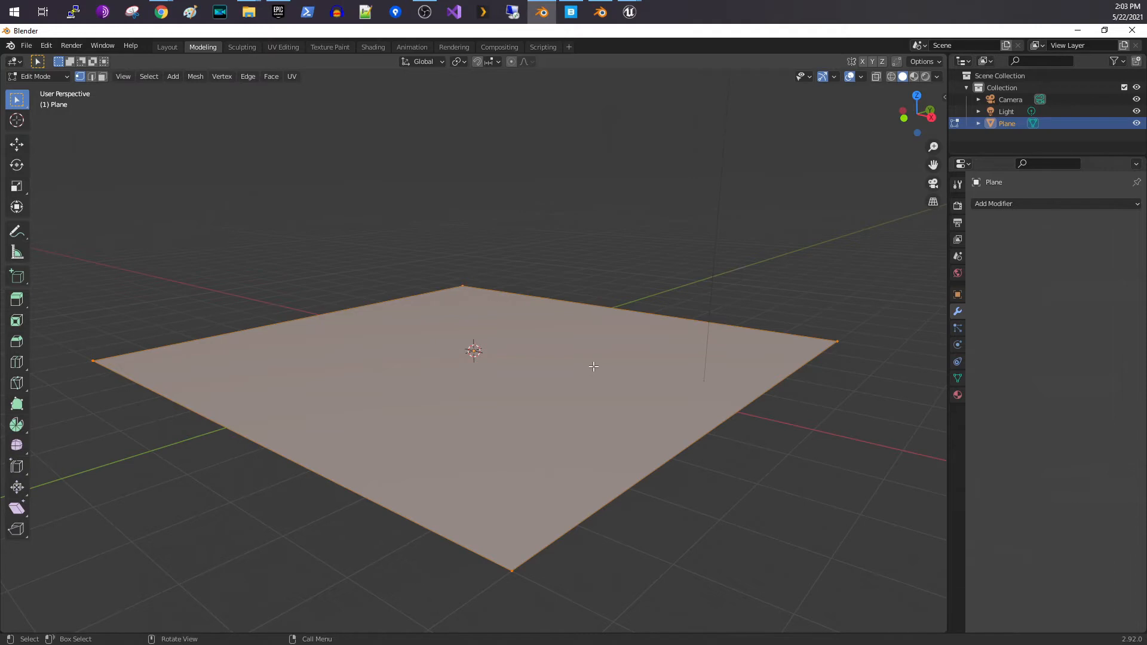
{"action": "right_click", "coordinate": [448, 355]}
{"action": "left_click", "coordinate": [449, 355]}
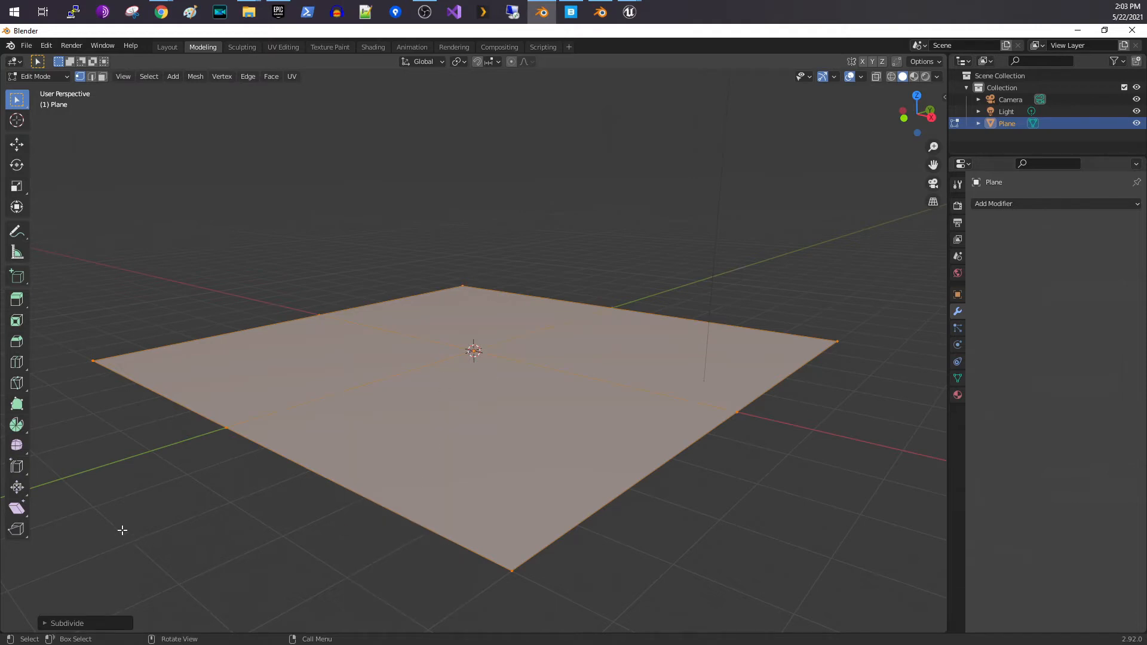
{"action": "left_click", "coordinate": [94, 623]}
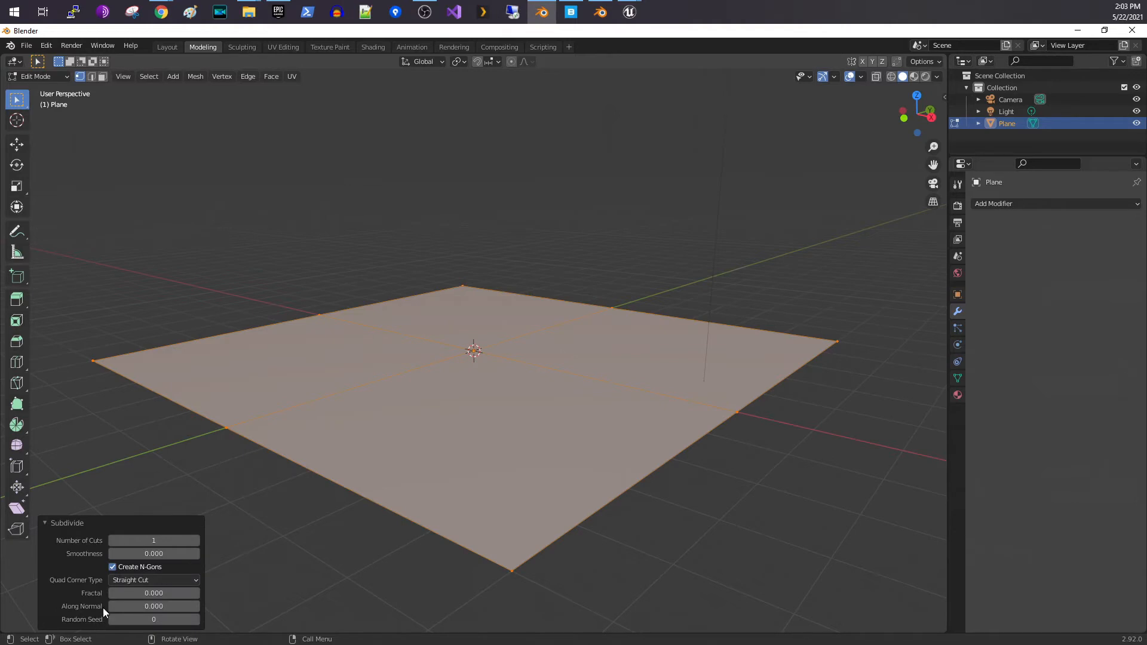
{"action": "left_click", "coordinate": [143, 541]}
{"action": "type", "text": "50"}
{"action": "key", "text": "Return"}
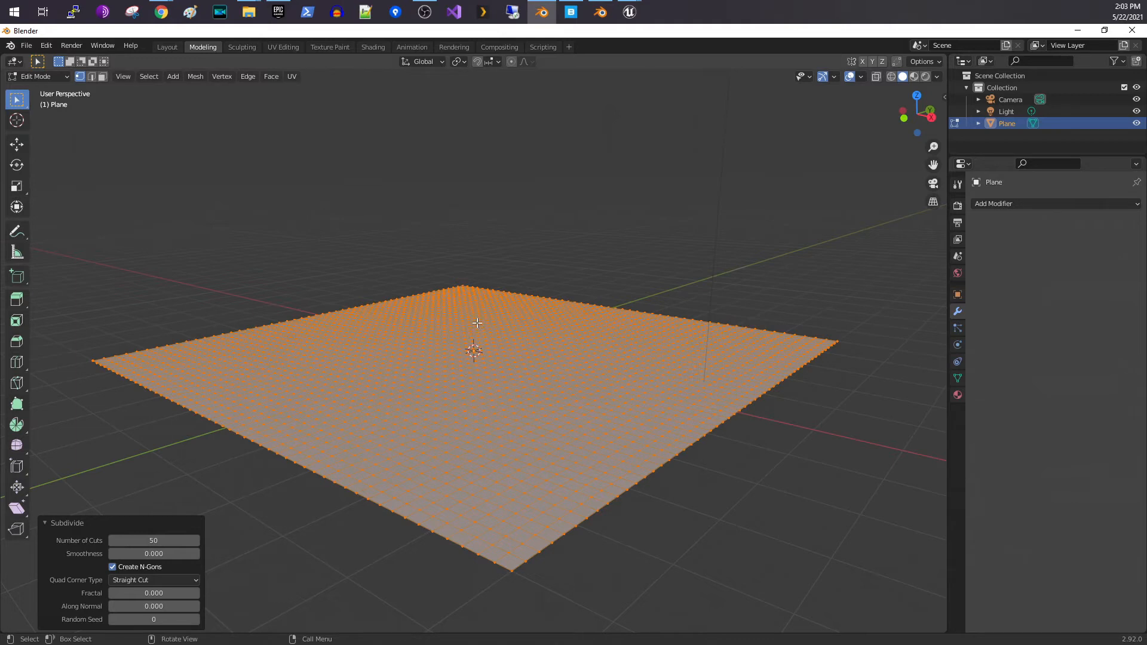
Step: Set the plane subdivision's number of cuts to 100
{"action": "left_click", "coordinate": [169, 540]}
{"action": "type", "text": "100"}
{"action": "key", "text": "Return"}
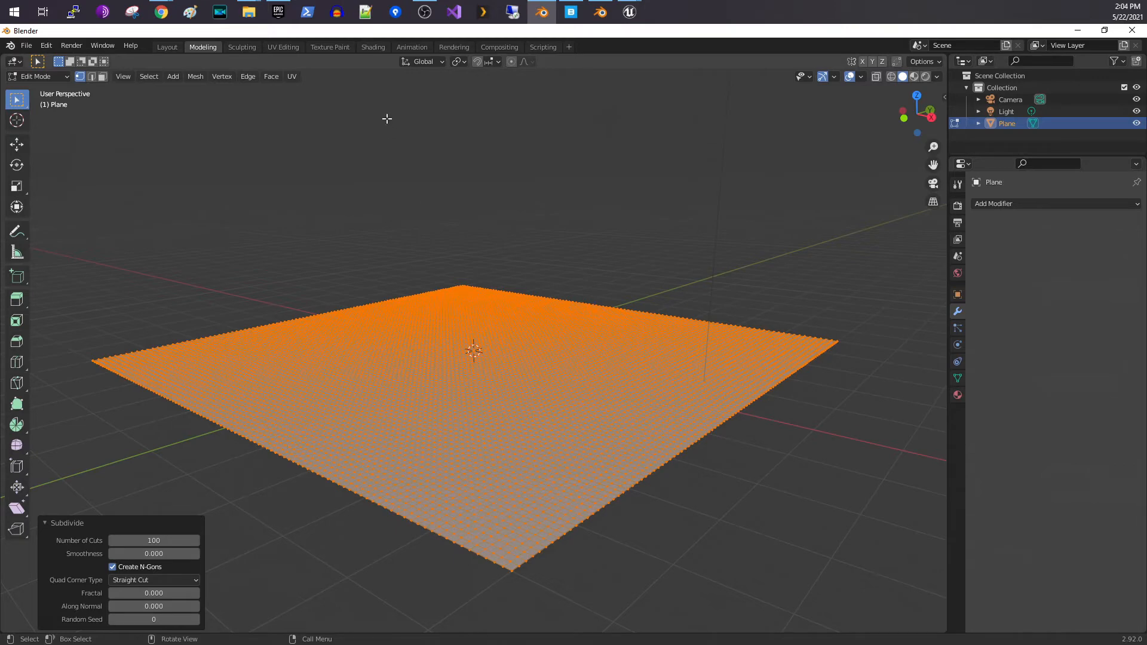
{"action": "key", "text": "alt+a"}
Step: In the Shading workspace, set the material's surface displacement method to Displacement and Bump and preview the plane with rendered viewport shading
{"action": "left_click", "coordinate": [374, 47]}
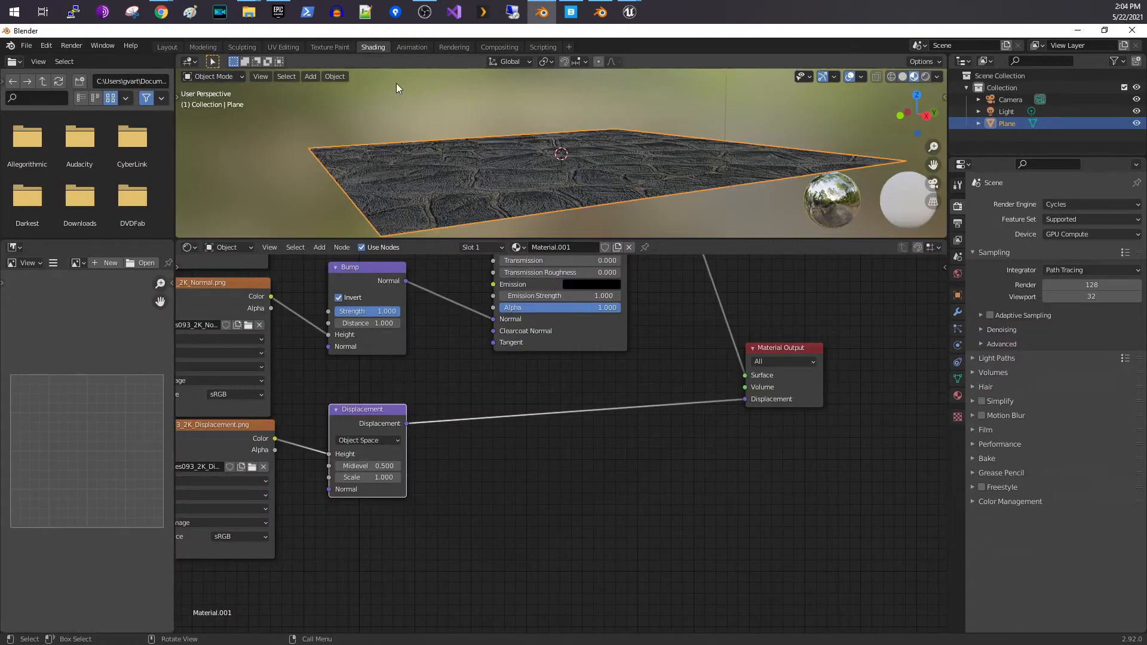
{"action": "middle_click_drag", "start_coordinate": [474, 178], "coordinate": [542, 195]}
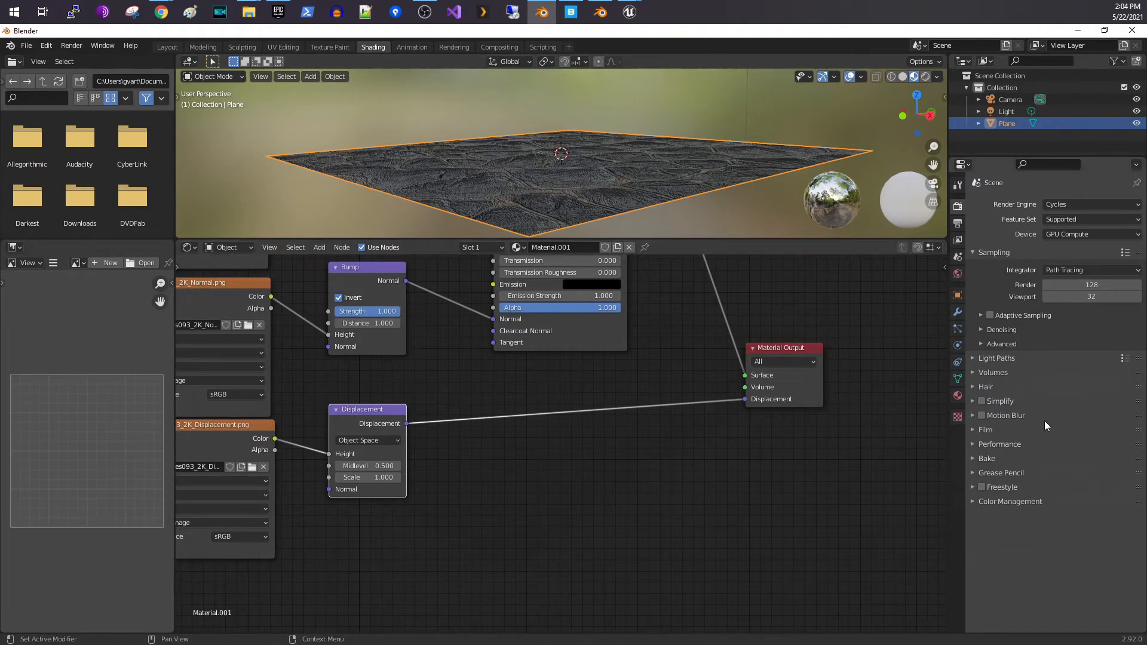
{"action": "left_click", "coordinate": [957, 395]}
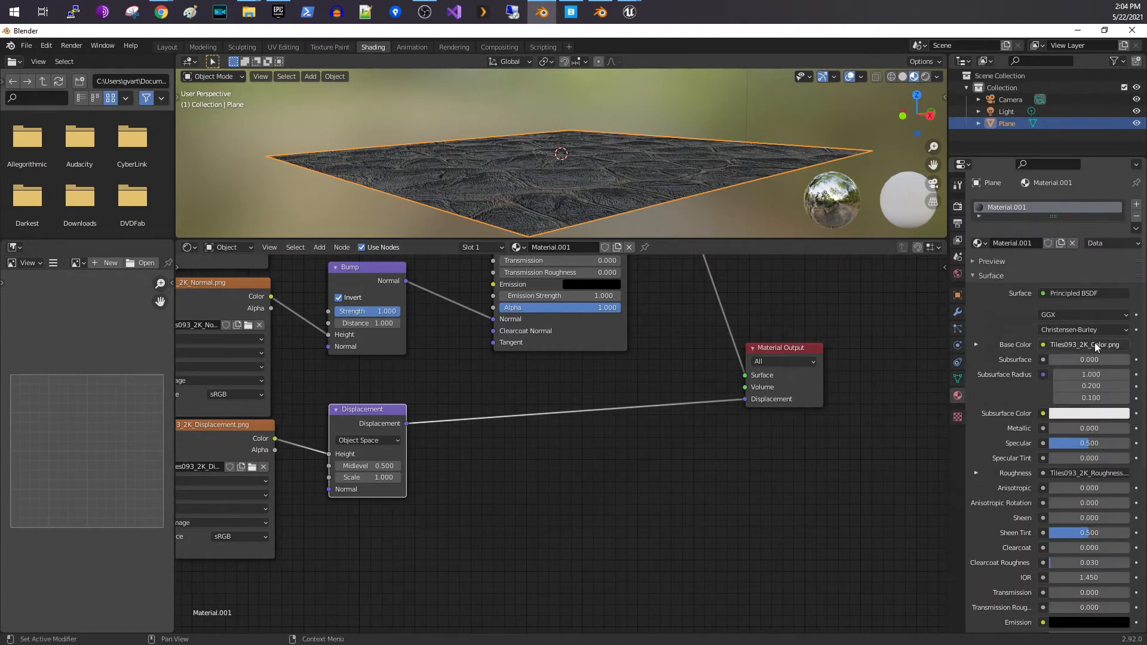
{"action": "left_click", "coordinate": [977, 277]}
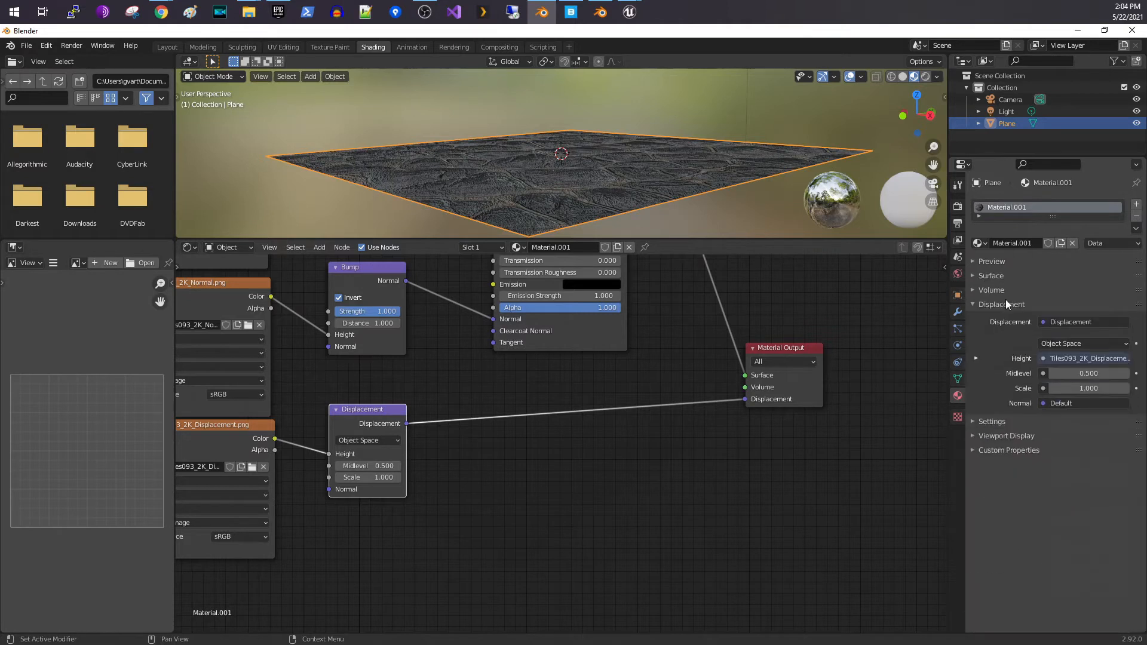
{"action": "left_click", "coordinate": [1003, 304]}
{"action": "left_click", "coordinate": [1006, 319]}
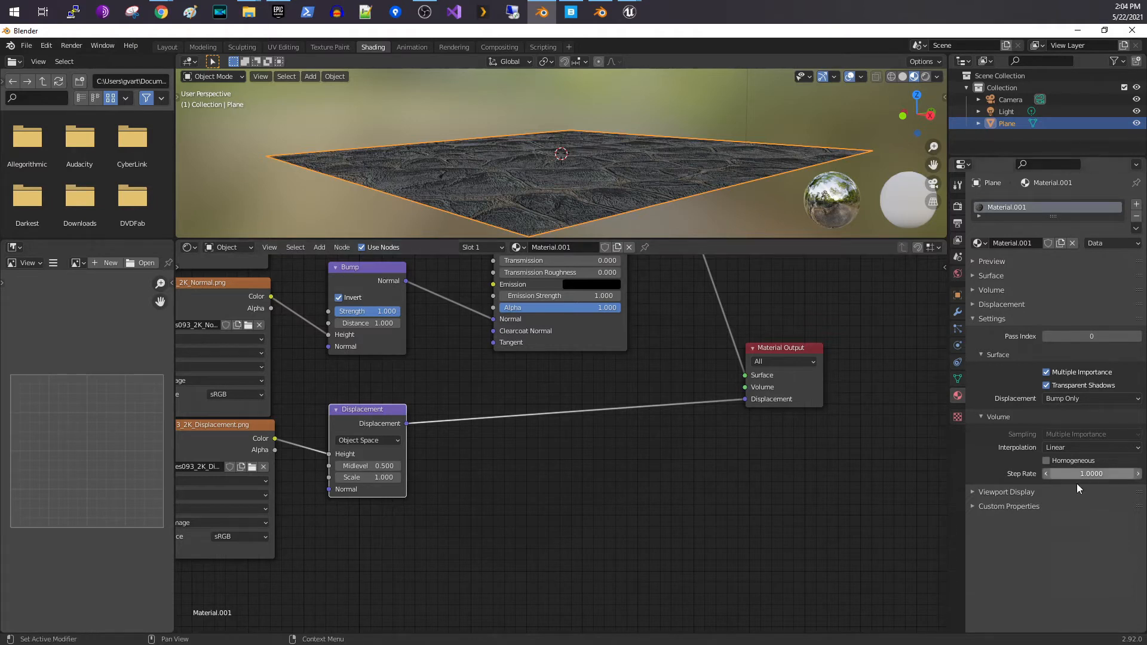
{"action": "left_click", "coordinate": [1073, 401]}
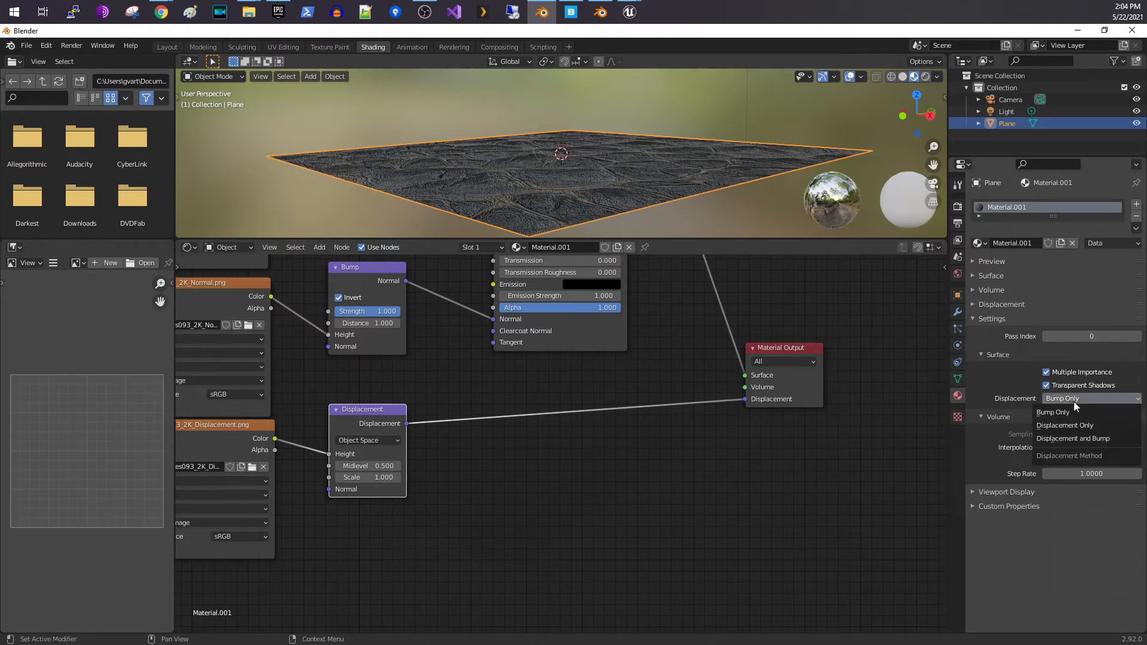
{"action": "left_click", "coordinate": [1079, 438]}
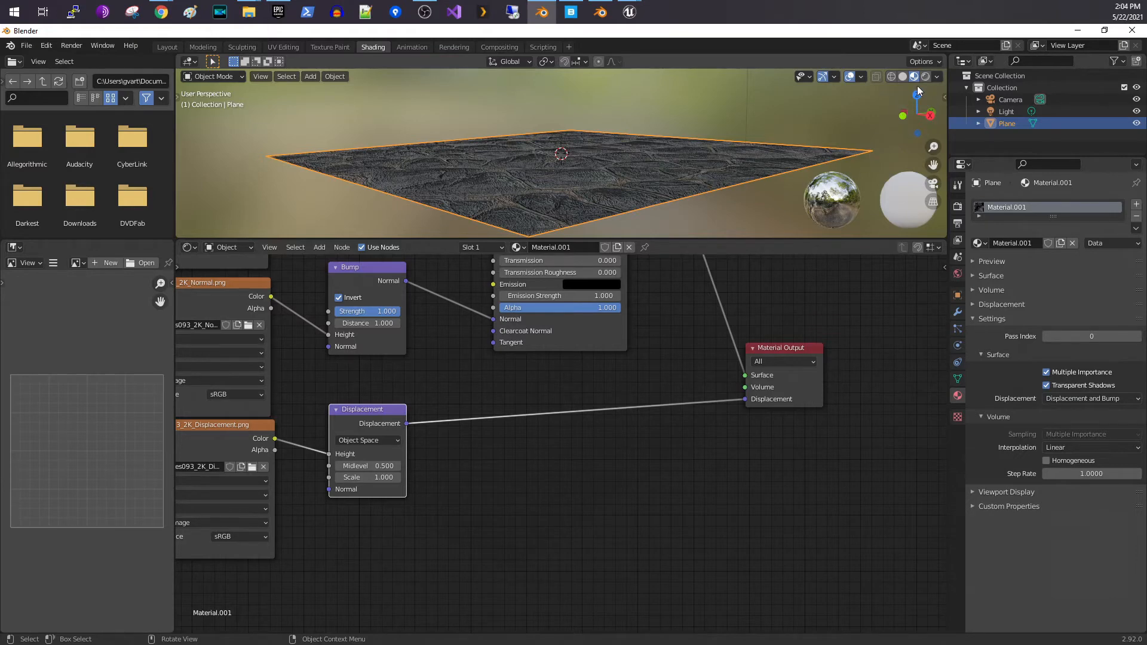
{"action": "left_click", "coordinate": [929, 75]}
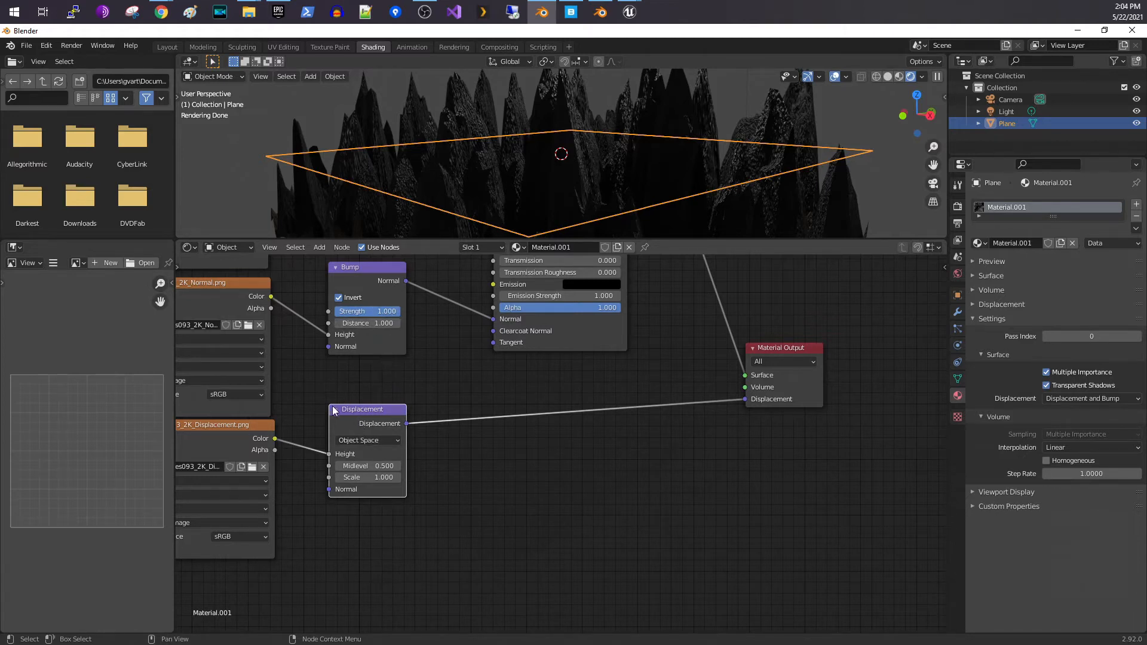
Step: Insert a Math node between the Displacement node and the Material Output's Displacement input, with its operation set to Multiply
{"action": "left_click", "coordinate": [320, 247]}
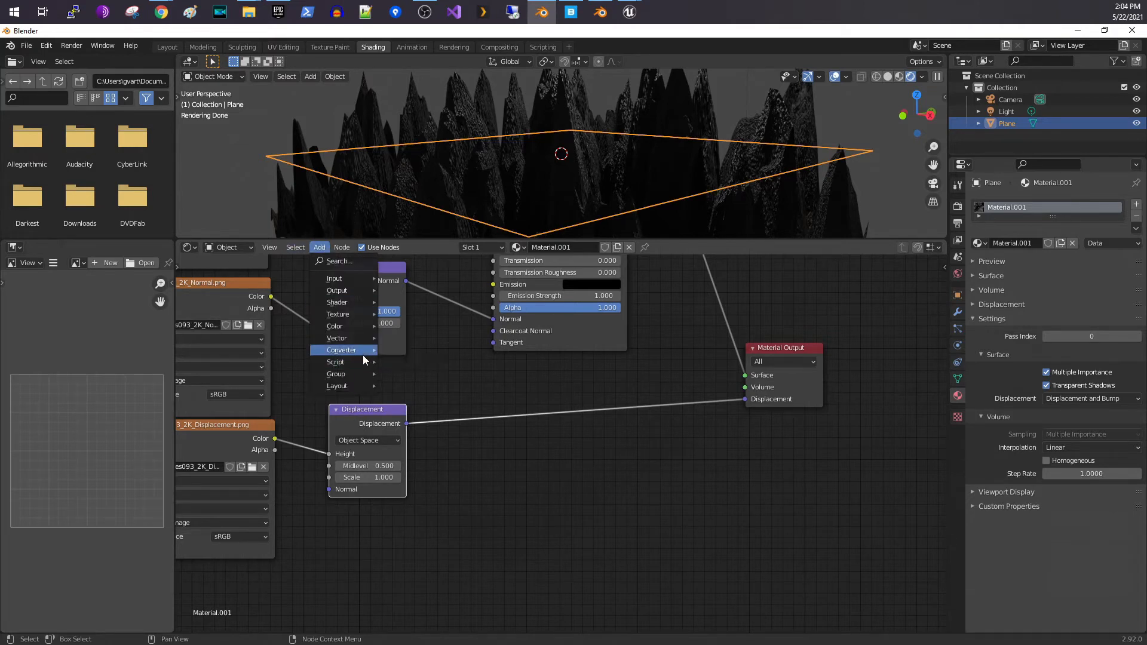
{"action": "mouse_move", "coordinate": [364, 351]}
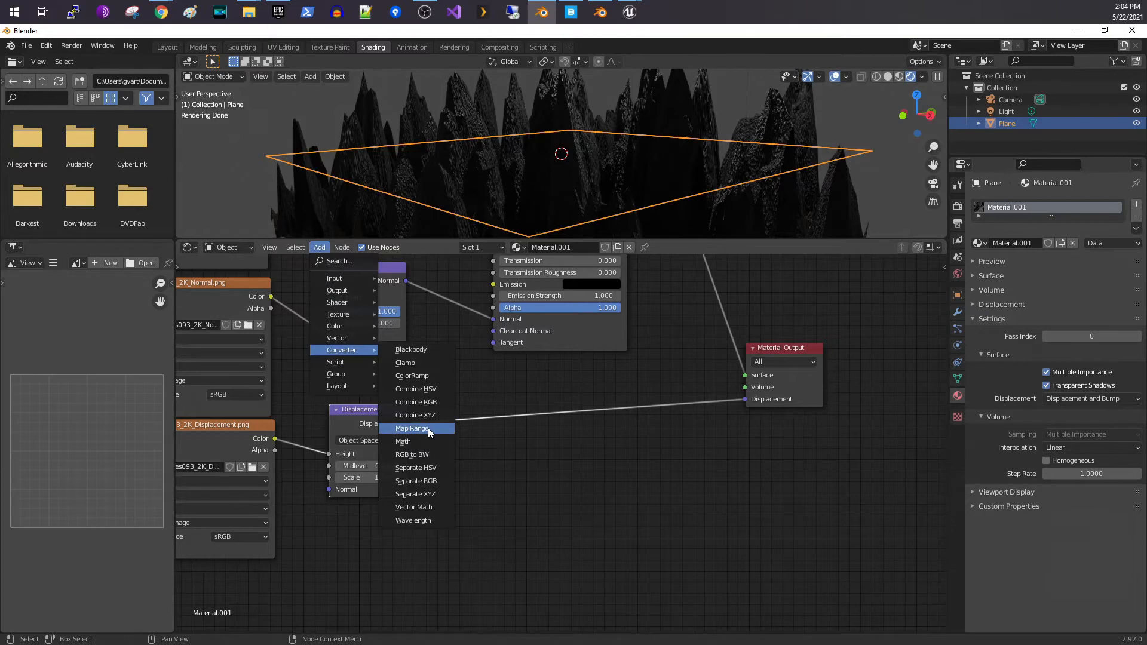
{"action": "left_click", "coordinate": [407, 444]}
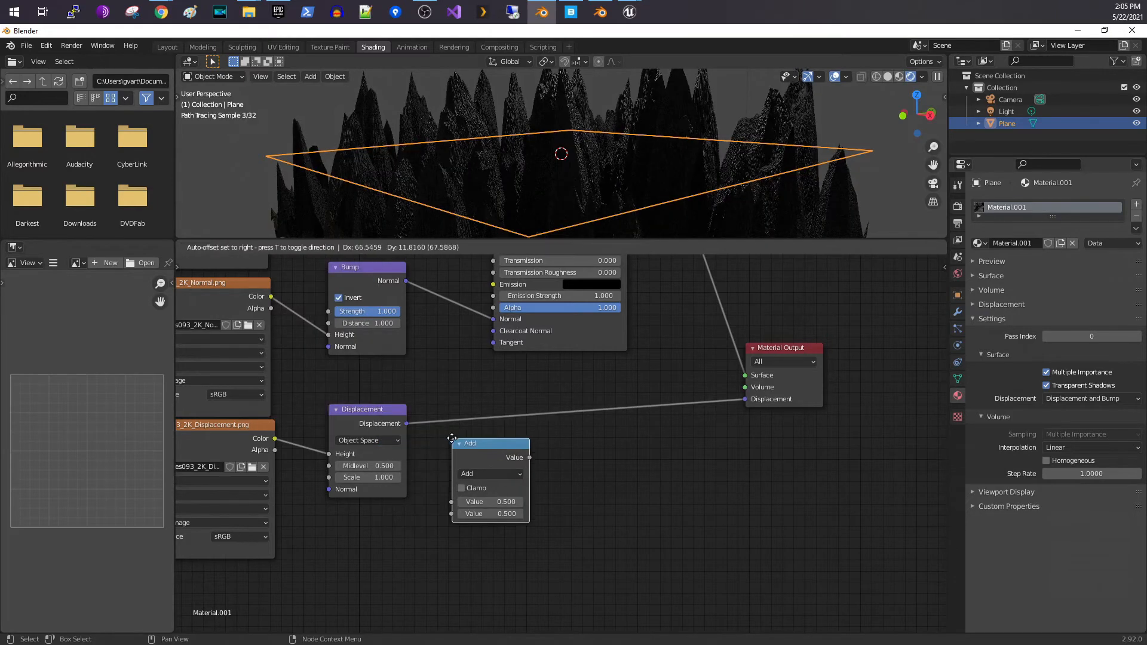
{"action": "left_click", "coordinate": [475, 393]}
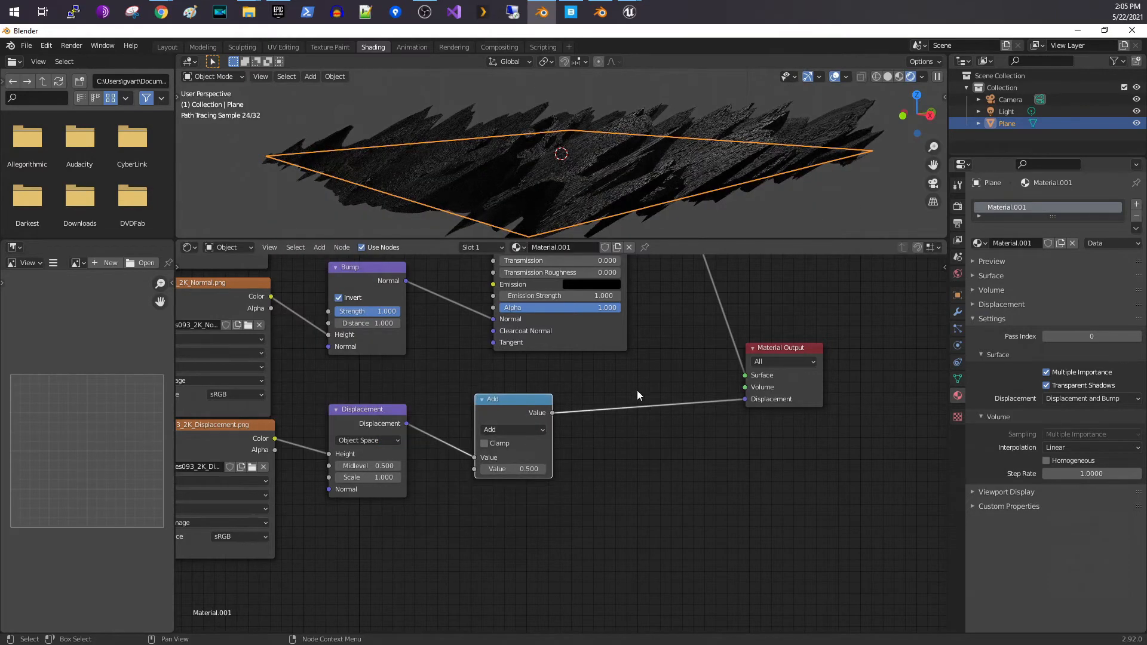
{"action": "left_click", "coordinate": [508, 431]}
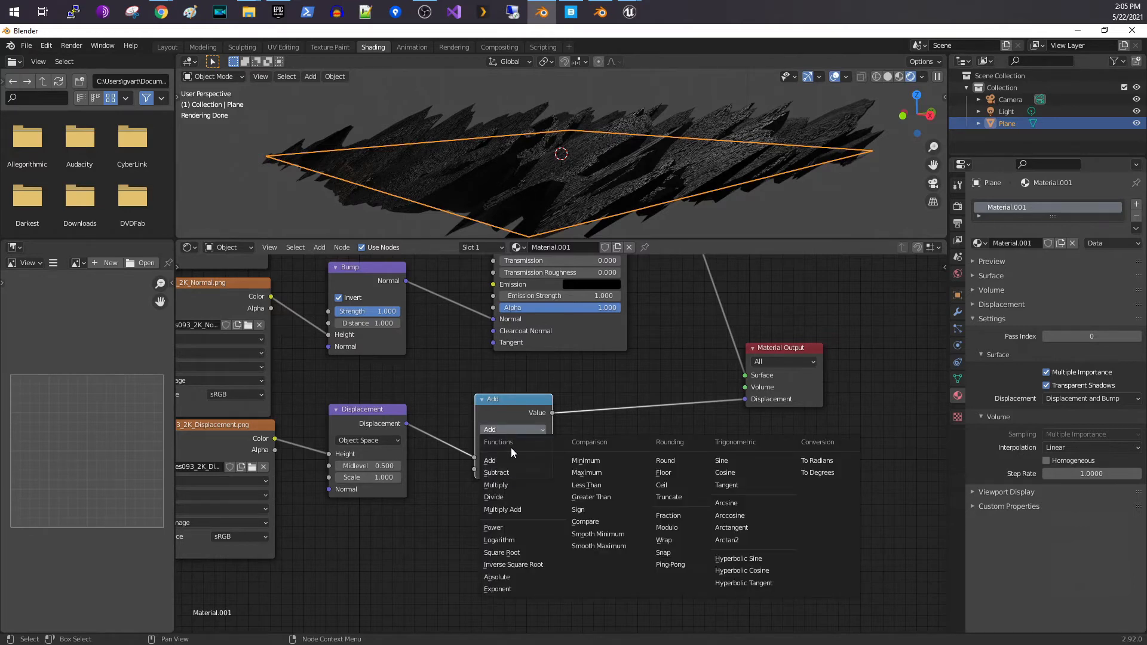
{"action": "left_click", "coordinate": [521, 485]}
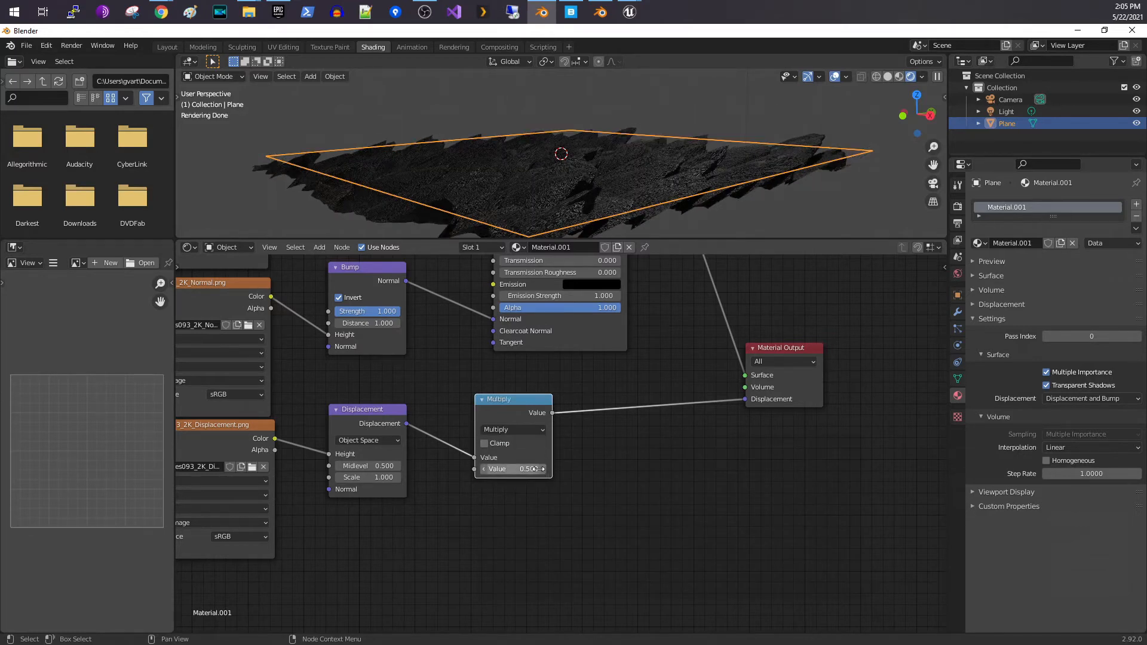
Step: Set the Multiply node's second value to 0
{"action": "left_click_drag", "start_coordinate": [535, 469], "coordinate": [543, 472]}
{"action": "left_click", "coordinate": [542, 472]}
{"action": "type", "text": "-2.2"}
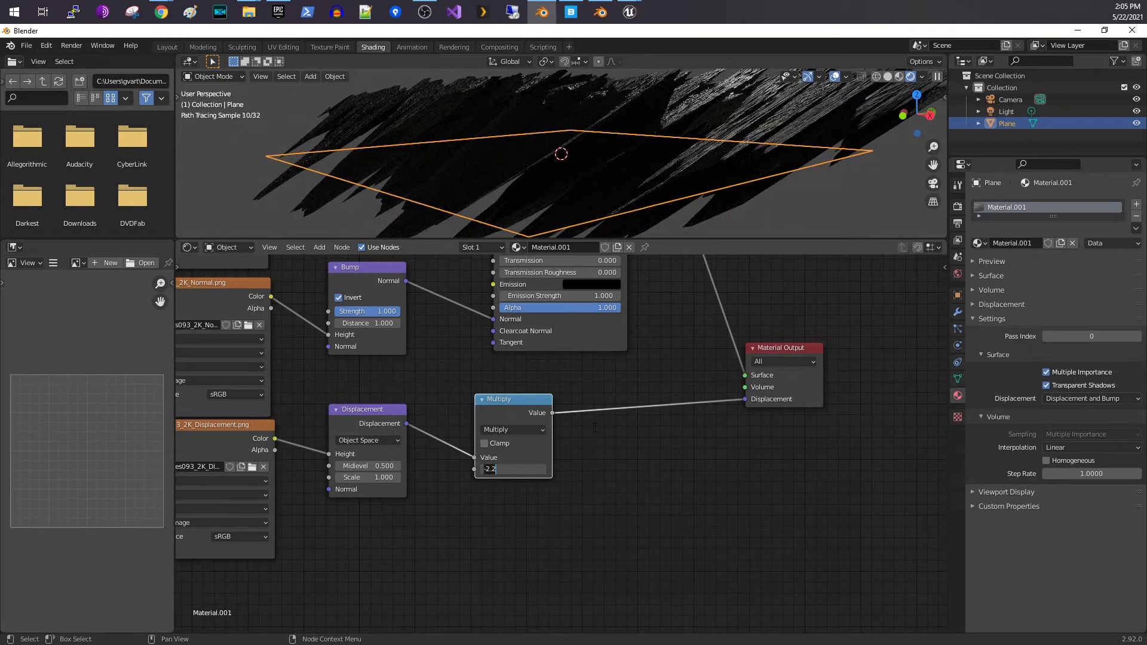
{"action": "key", "text": "BackSpace"}
{"action": "key", "text": "BackSpace"}
{"action": "key", "text": "BackSpace"}
{"action": "key", "text": "BackSpace"}
{"action": "type", "text": "0"}
{"action": "key", "text": "Return"}
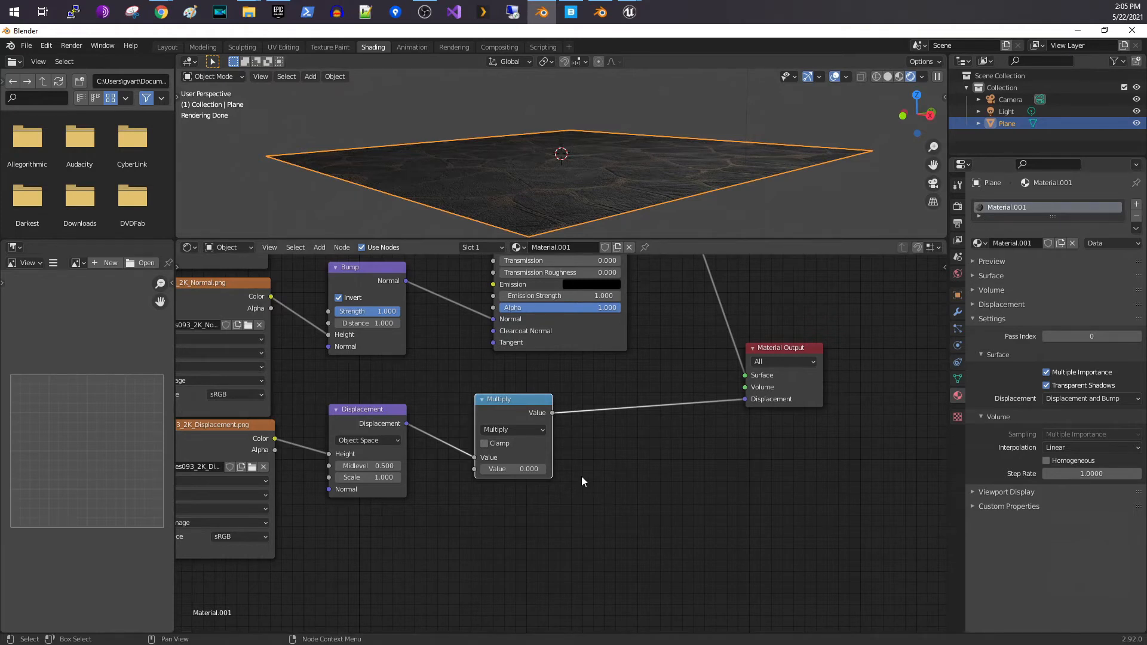
Step: Raise the Multiply node's value in 0.1 increments to 0.2 and inspect the displaced plane from several angles
{"action": "left_click", "coordinate": [542, 471]}
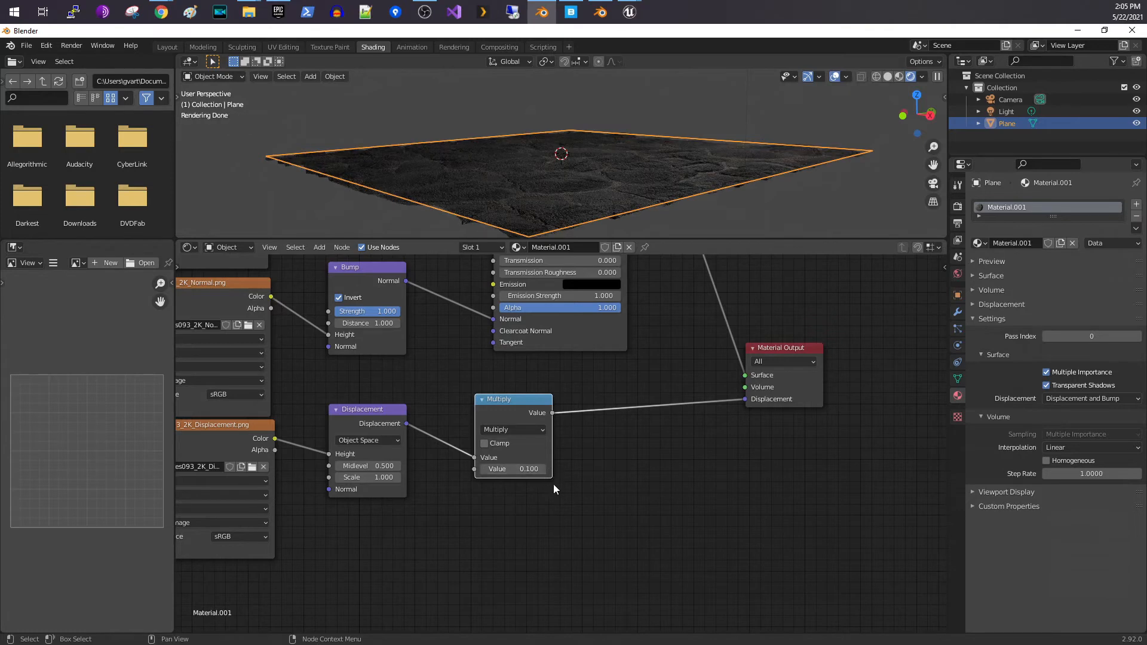
{"action": "scroll", "coordinate": [522, 88], "scroll_direction": "up", "scroll_amount": 2}
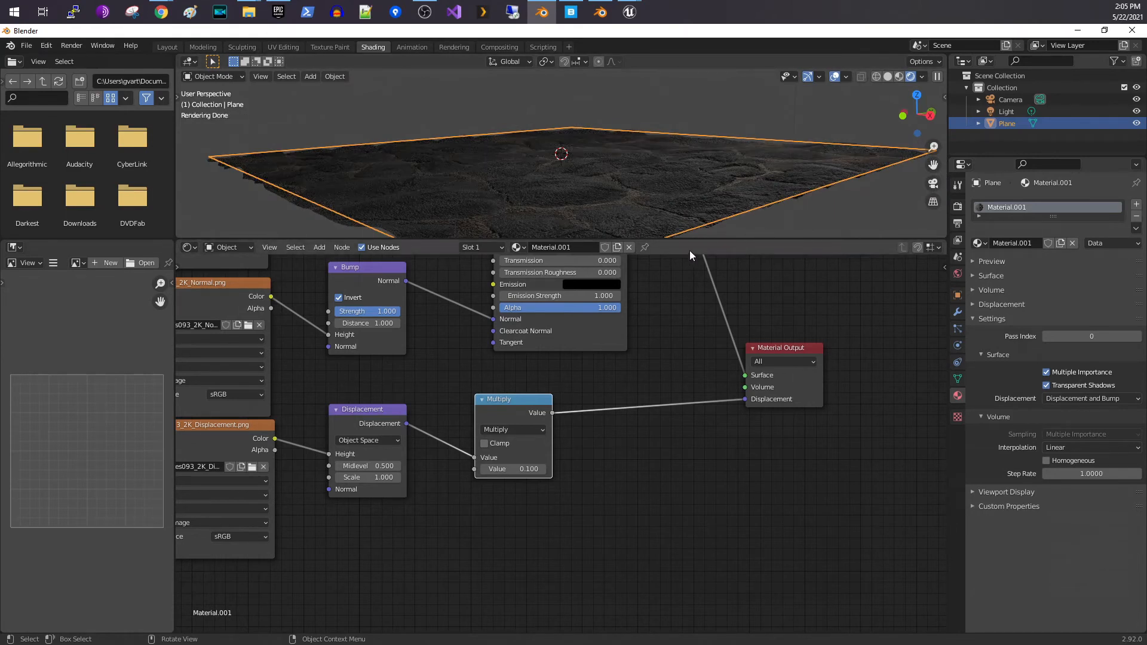
{"action": "left_click", "coordinate": [543, 469]}
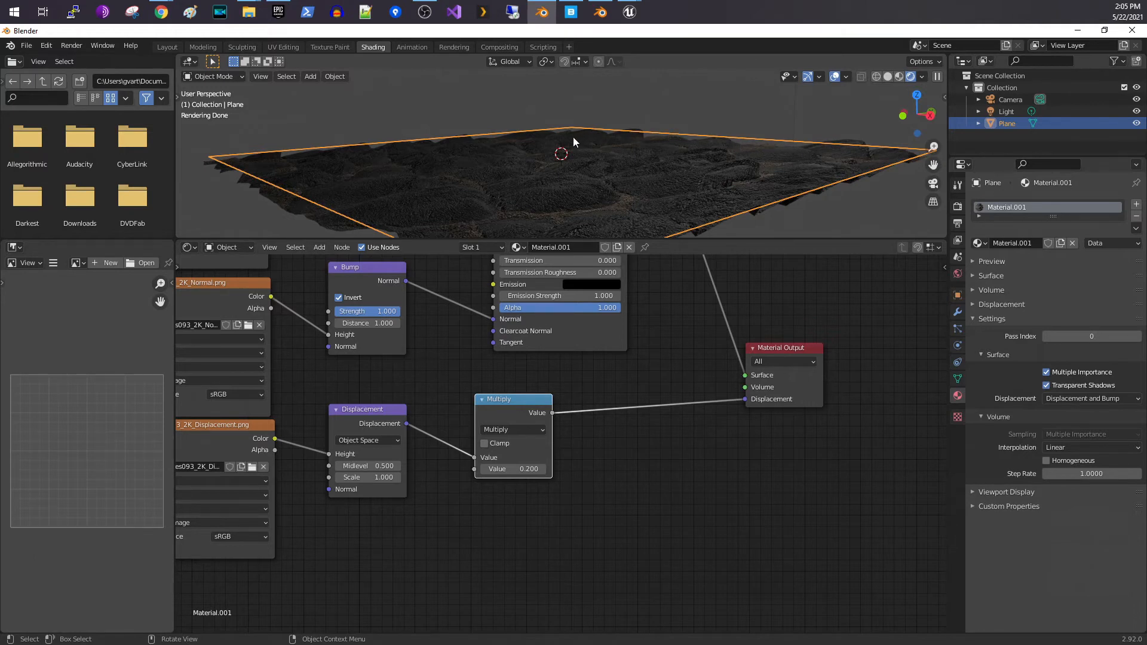
{"action": "mouse_move", "coordinate": [556, 142]}
{"action": "middle_mouse_down"}
{"action": "mouse_move", "coordinate": [398, 123]}
{"action": "mouse_move", "coordinate": [358, 131]}
{"action": "mouse_move", "coordinate": [419, 142]}
{"action": "mouse_move", "coordinate": [407, 155]}
{"action": "mouse_move", "coordinate": [418, 184]}
{"action": "mouse_move", "coordinate": [431, 183]}
{"action": "middle_mouse_up"}
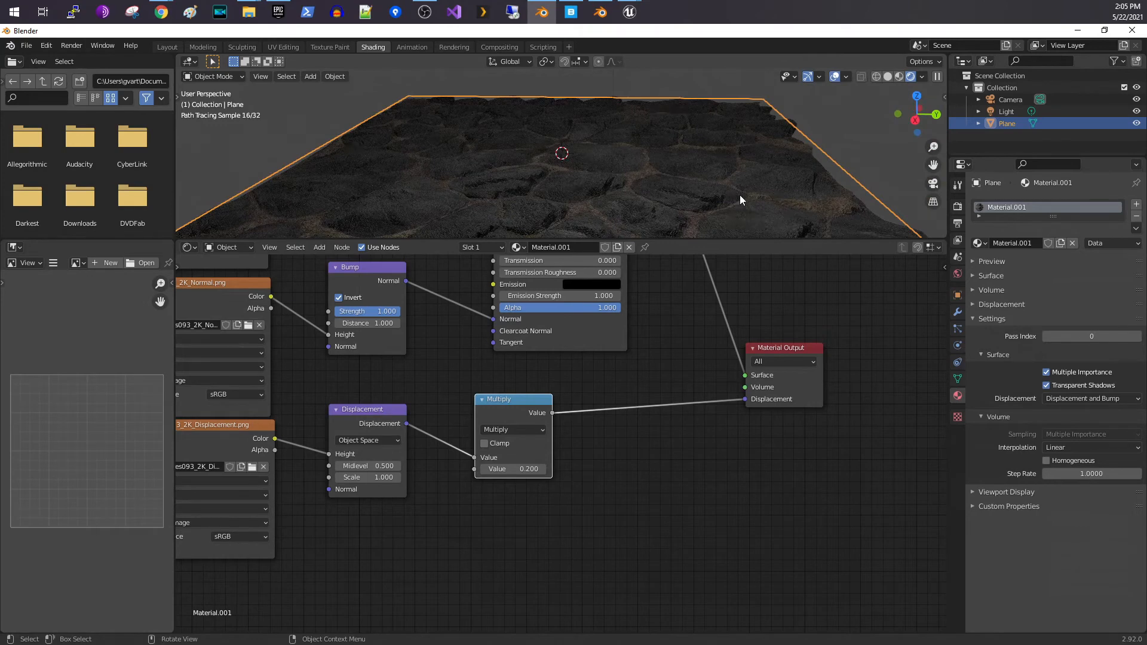
{"action": "middle_click_drag", "start_coordinate": [619, 203], "coordinate": [739, 197]}
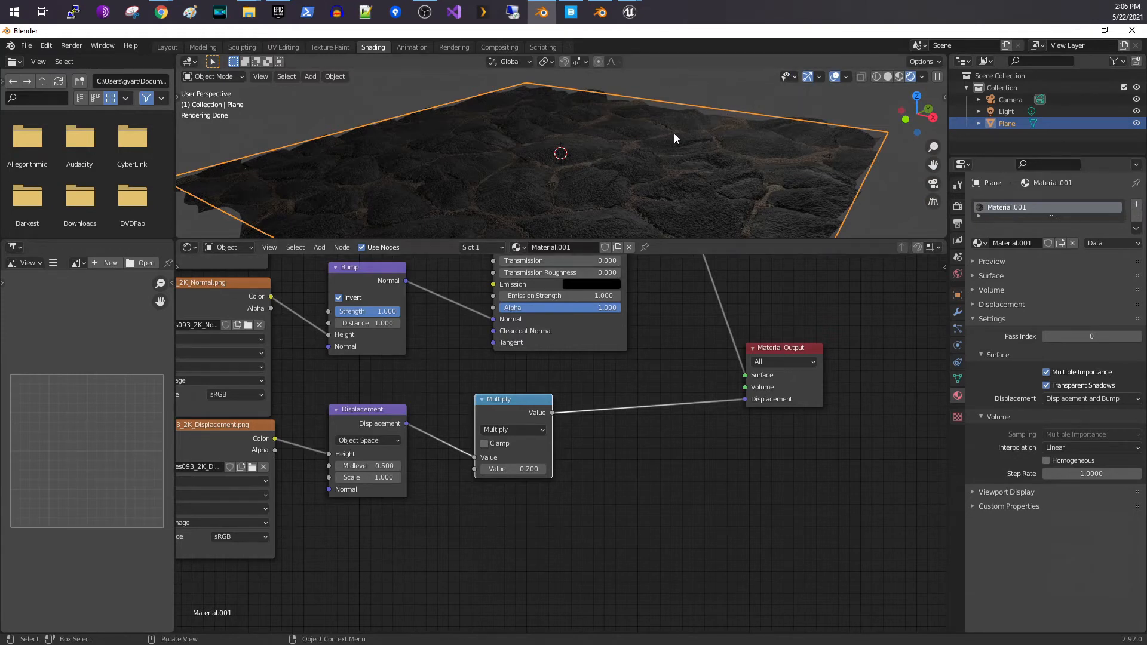
{"action": "middle_click_drag", "start_coordinate": [676, 139], "coordinate": [550, 112]}
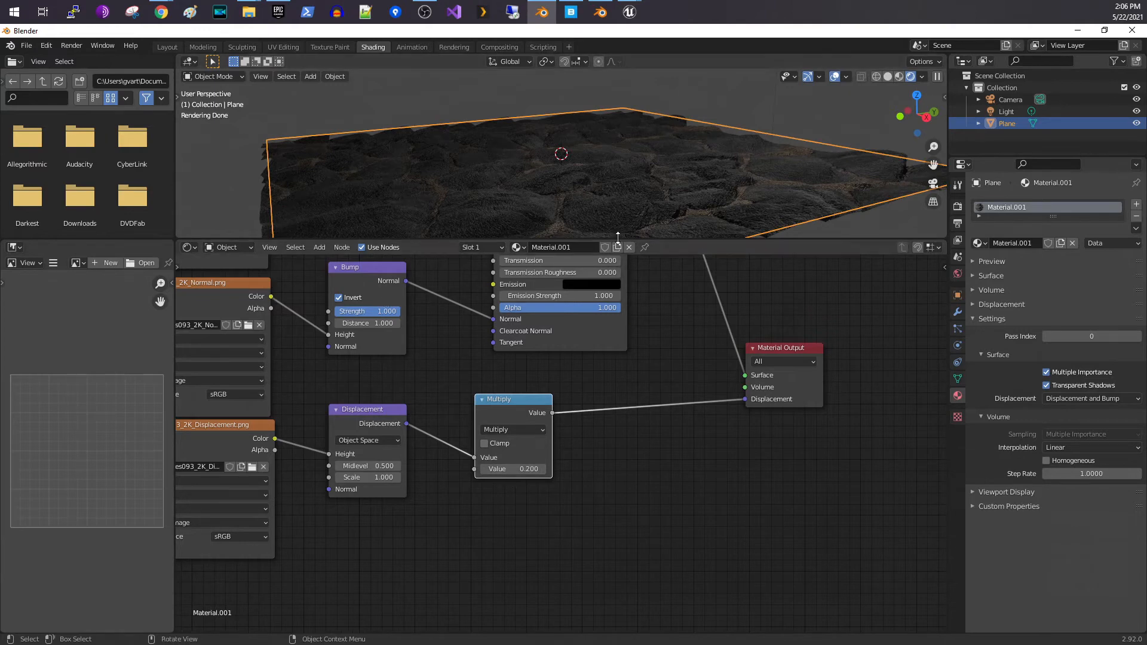
{"action": "mouse_move", "coordinate": [681, 230]}
{"action": "middle_mouse_down"}
{"action": "mouse_move", "coordinate": [737, 207]}
{"action": "mouse_move", "coordinate": [729, 138]}
{"action": "middle_mouse_up"}
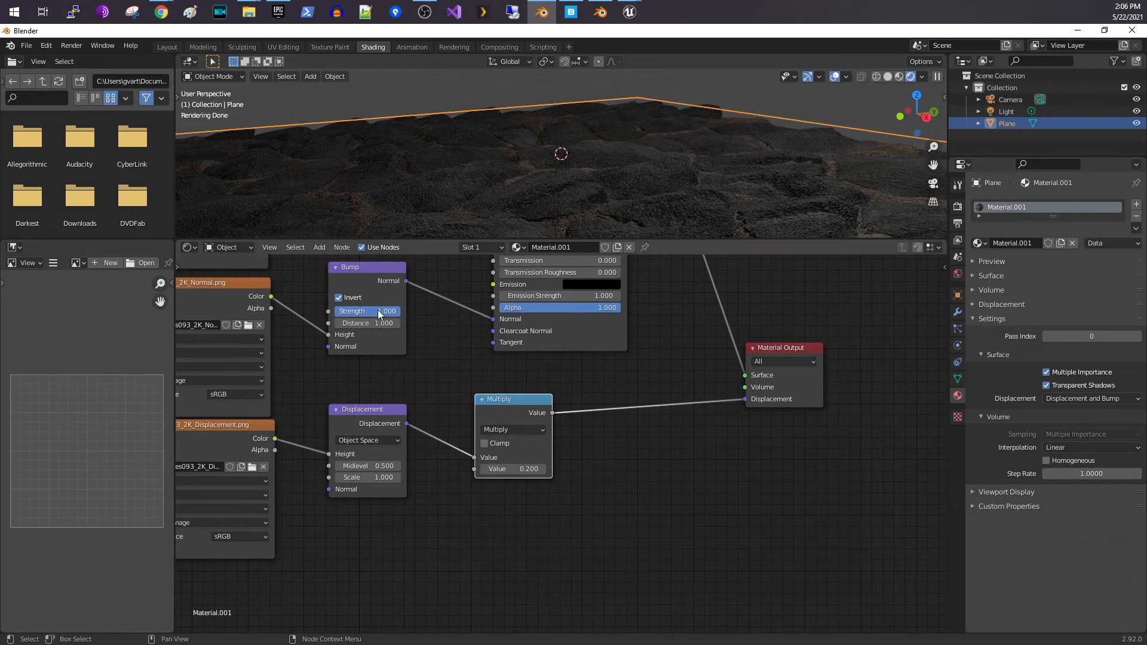
Step: Try the Bump node's strength at 0 and at 0.3
{"action": "left_click_drag", "start_coordinate": [367, 311], "coordinate": [334, 310]}
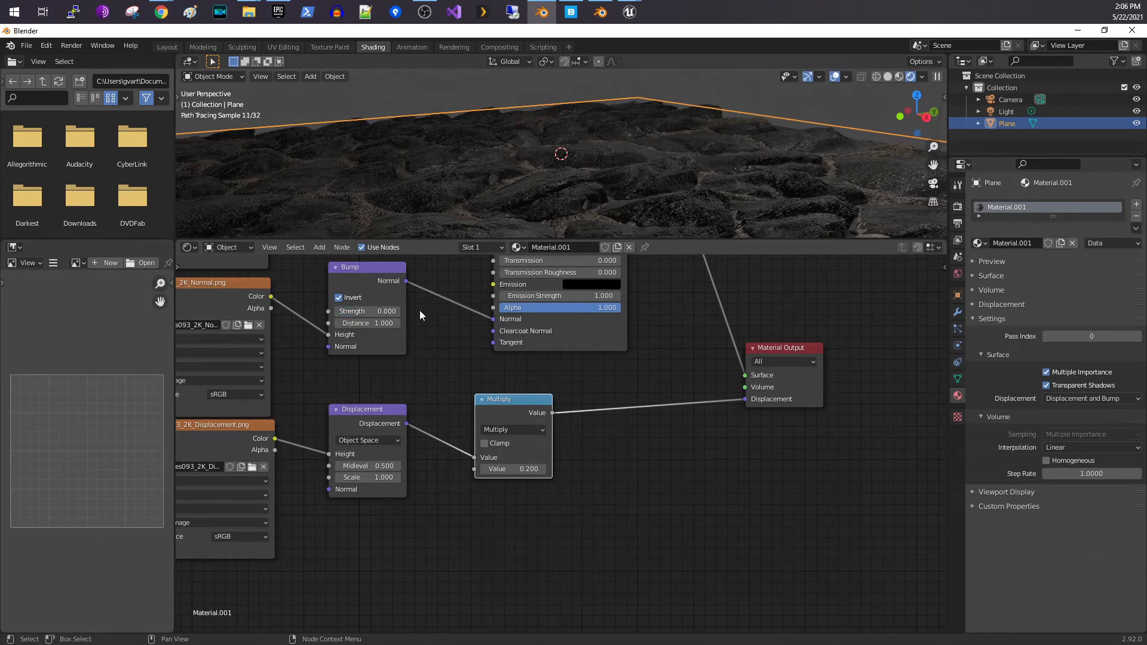
{"action": "scroll", "coordinate": [571, 204], "scroll_direction": "down", "scroll_amount": 1}
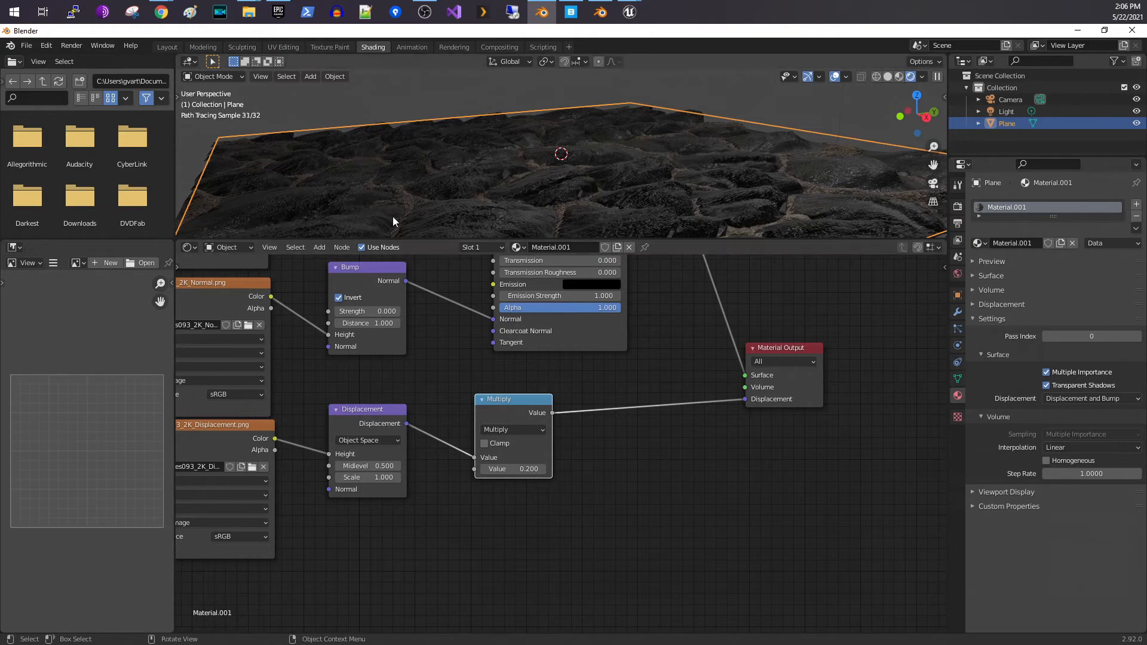
{"action": "left_click", "coordinate": [366, 310]}
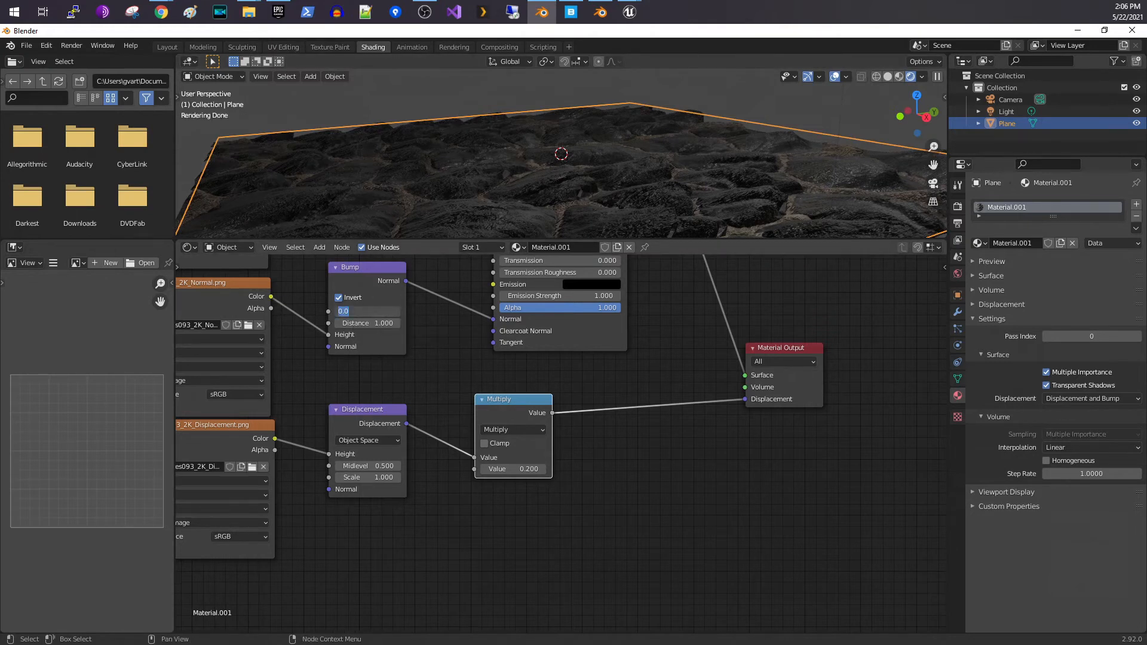
{"action": "key", "text": "BackSpace"}
{"action": "type", "text": "0.3"}
{"action": "key", "text": "Return"}
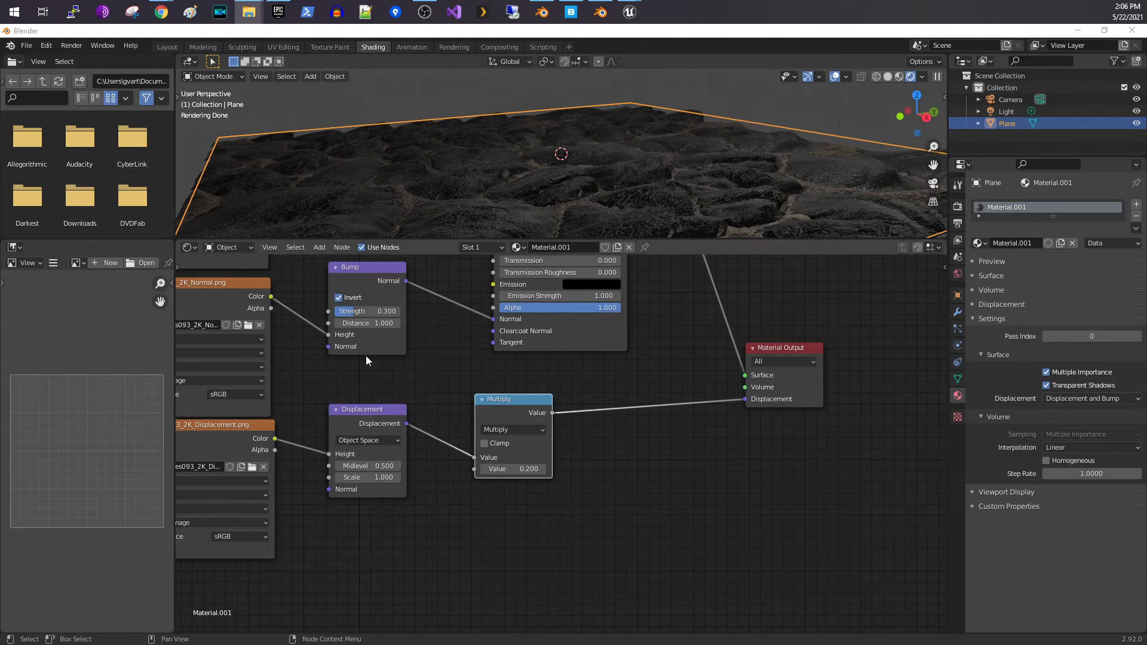
Step: Set the Bump node's strength to 0.45 after trying 0.55, and check the stones in the rendered view
{"action": "left_click_drag", "start_coordinate": [338, 311], "coordinate": [407, 311]}
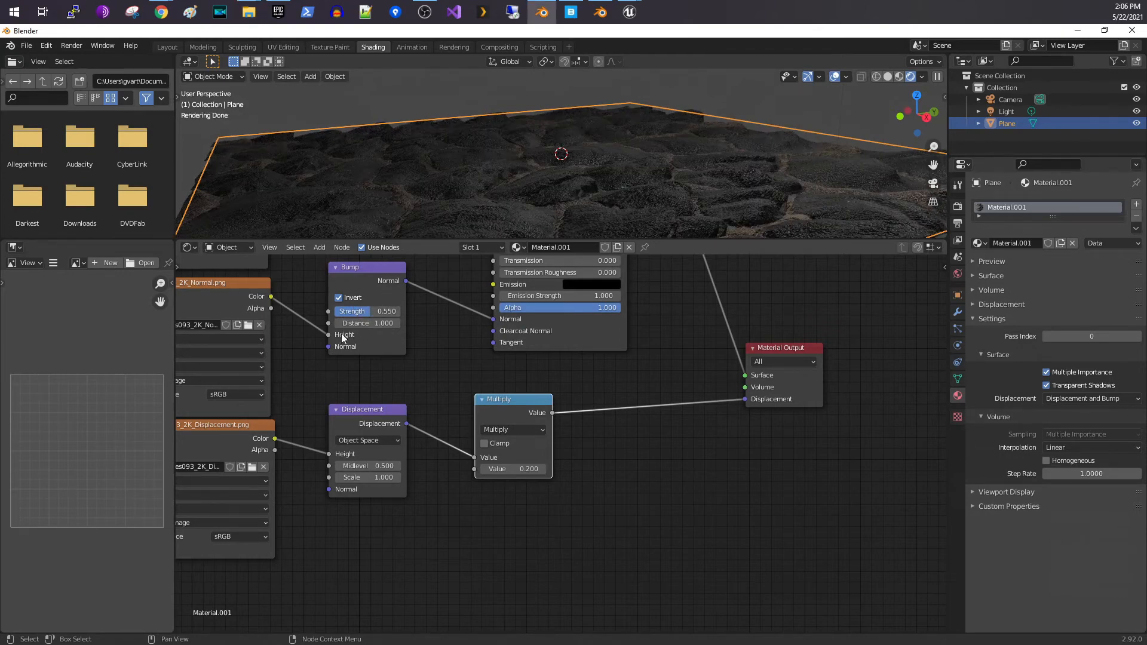
{"action": "mouse_move", "coordinate": [382, 311]}
{"action": "left_mouse_down"}
{"action": "mouse_move", "coordinate": [396, 311]}
{"action": "mouse_move", "coordinate": [364, 311]}
{"action": "left_mouse_up"}
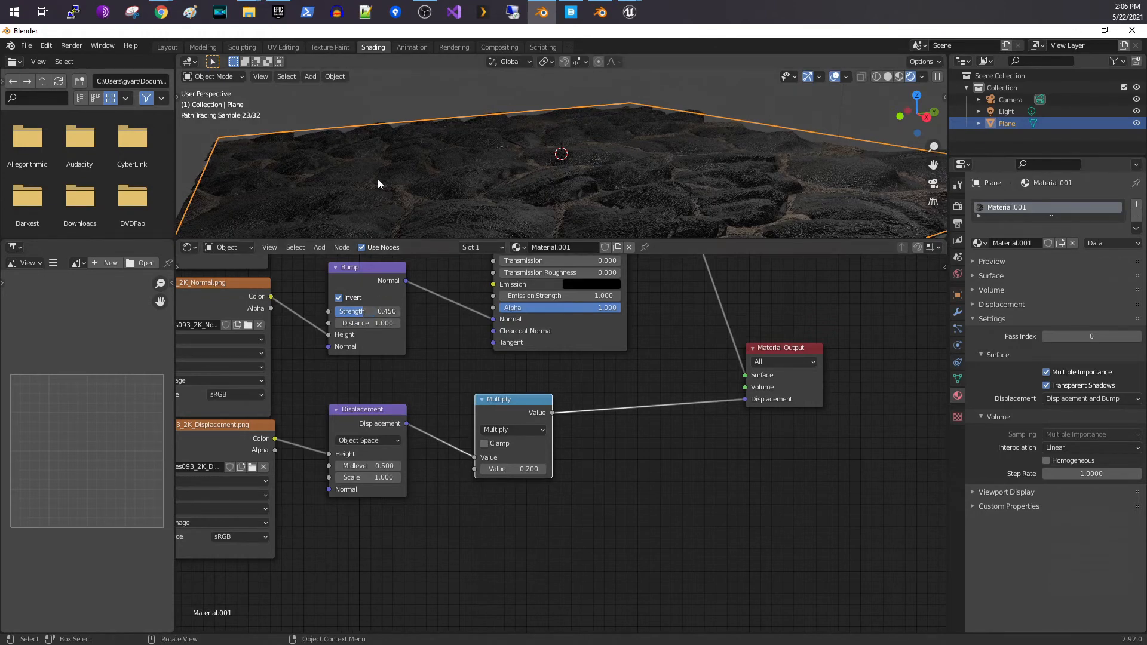
{"action": "scroll", "coordinate": [378, 178], "scroll_direction": "down", "scroll_amount": 1}
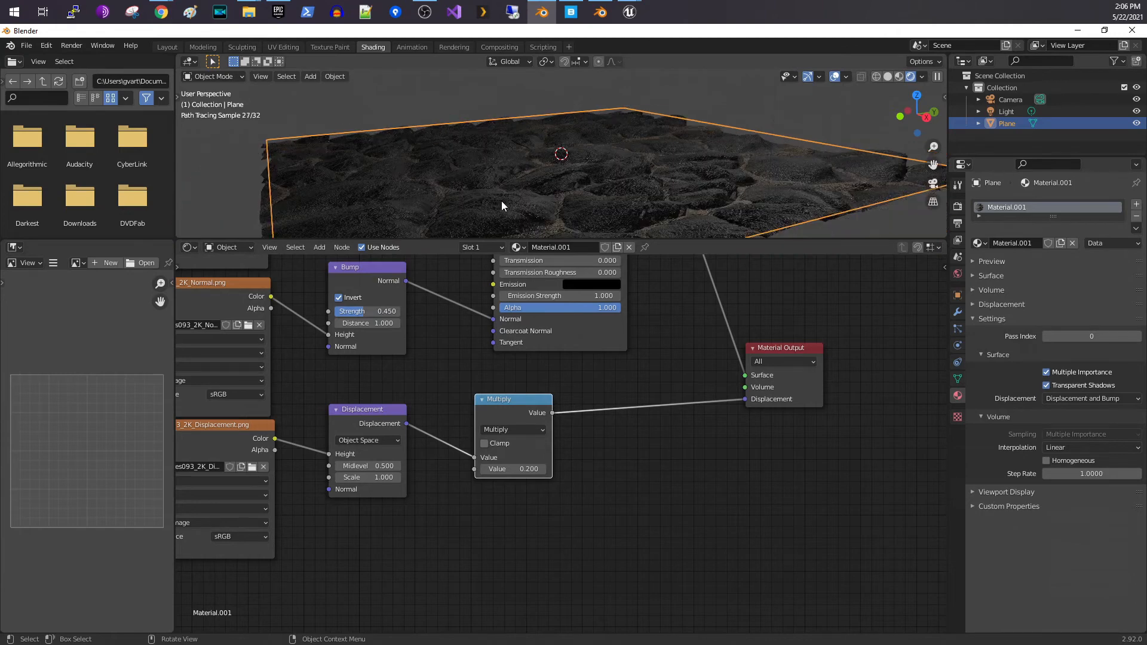
{"action": "mouse_move", "coordinate": [446, 164]}
{"action": "middle_mouse_down"}
{"action": "mouse_move", "coordinate": [536, 215]}
{"action": "mouse_move", "coordinate": [586, 203]}
{"action": "mouse_move", "coordinate": [575, 205]}
{"action": "middle_mouse_up"}
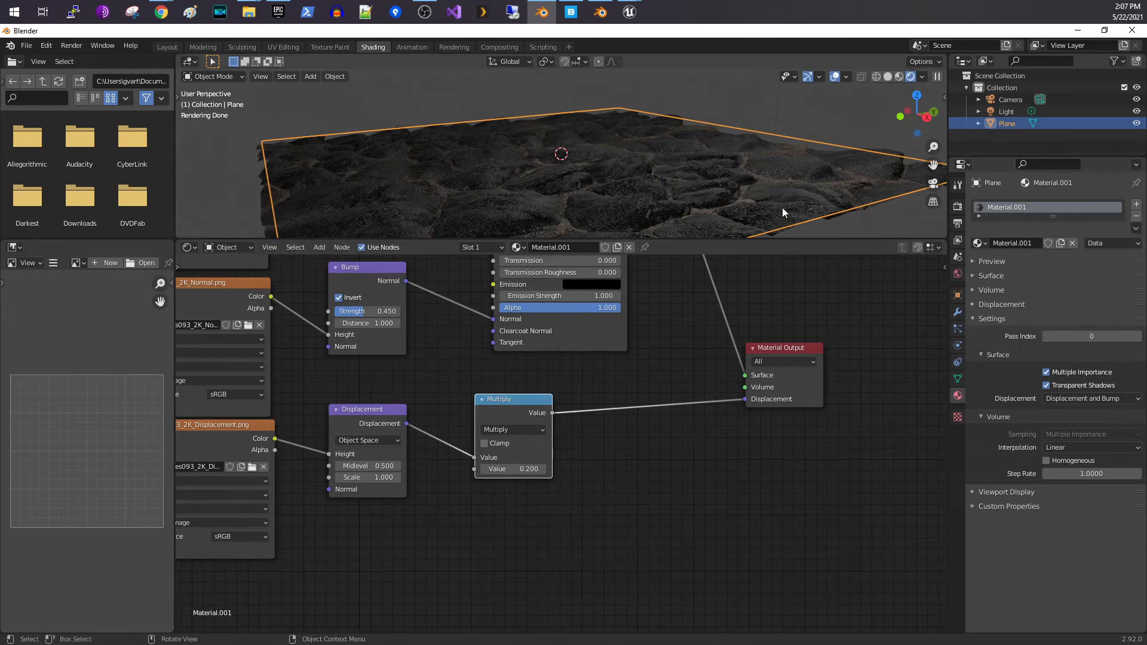
Step: Search the add-ons preferences for "node" to check whether Node Wrangler is enabled
{"action": "scroll", "coordinate": [394, 368], "scroll_direction": "down", "scroll_amount": 2}
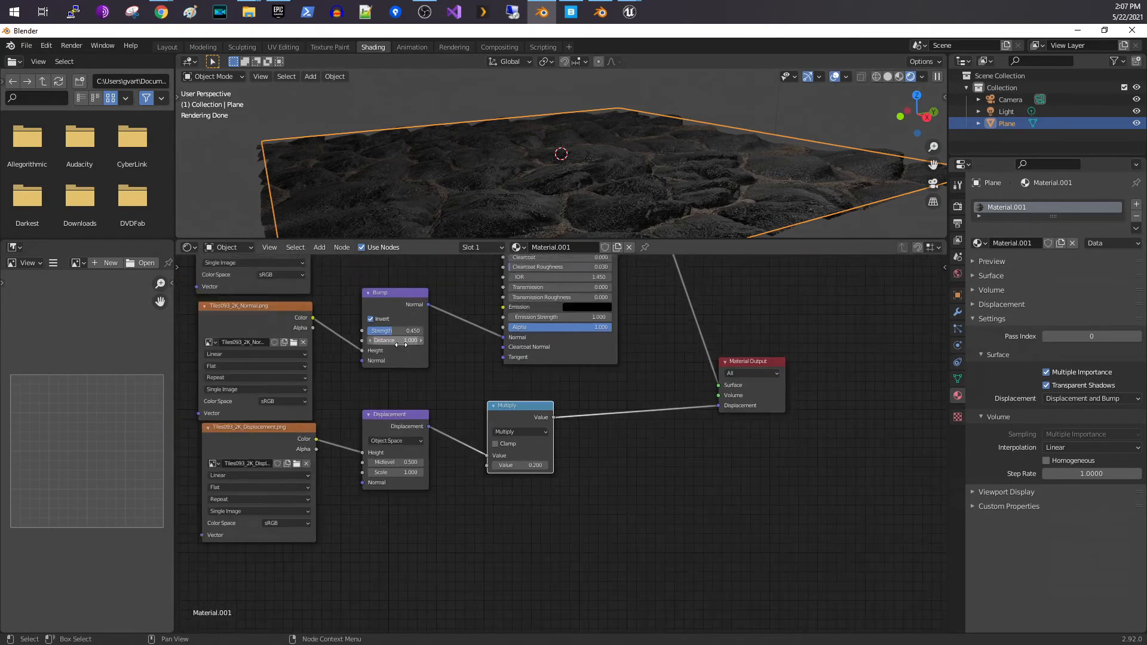
{"action": "middle_click_drag", "start_coordinate": [392, 303], "coordinate": [521, 491]}
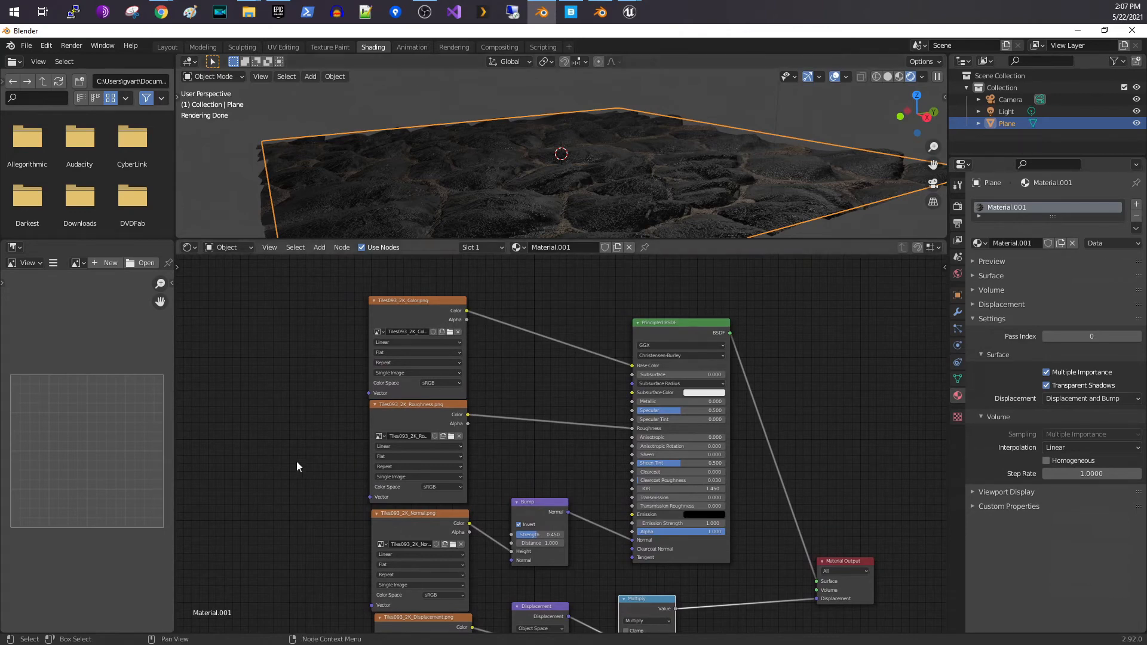
{"action": "left_click", "coordinate": [439, 308]}
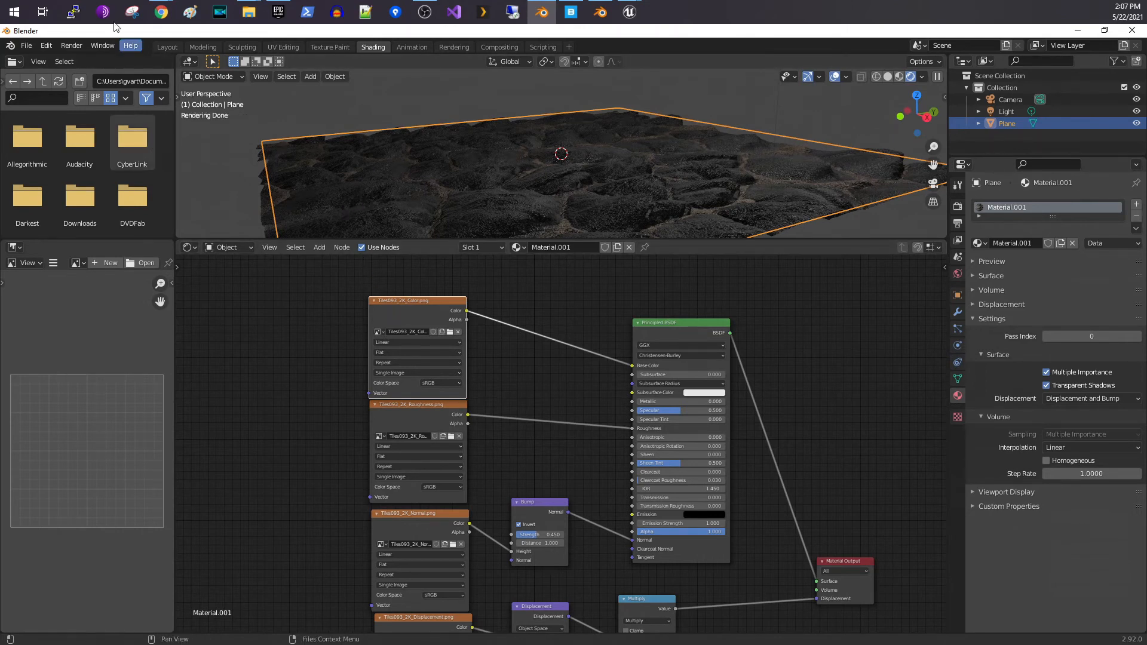
{"action": "left_click", "coordinate": [48, 45]}
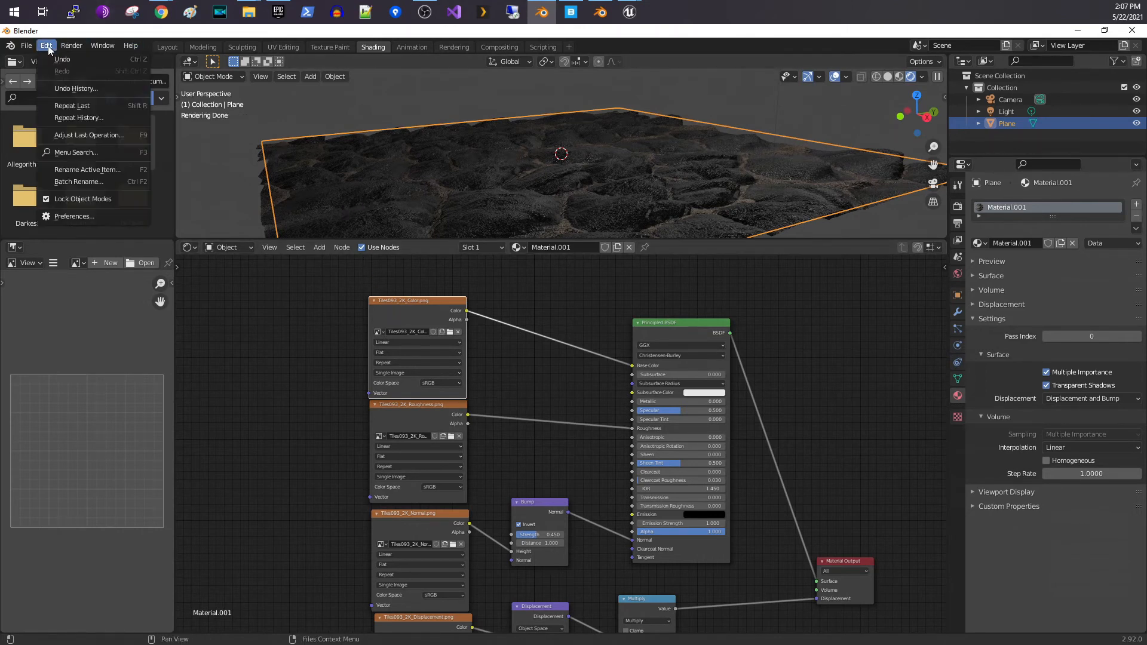
{"action": "left_click", "coordinate": [84, 216]}
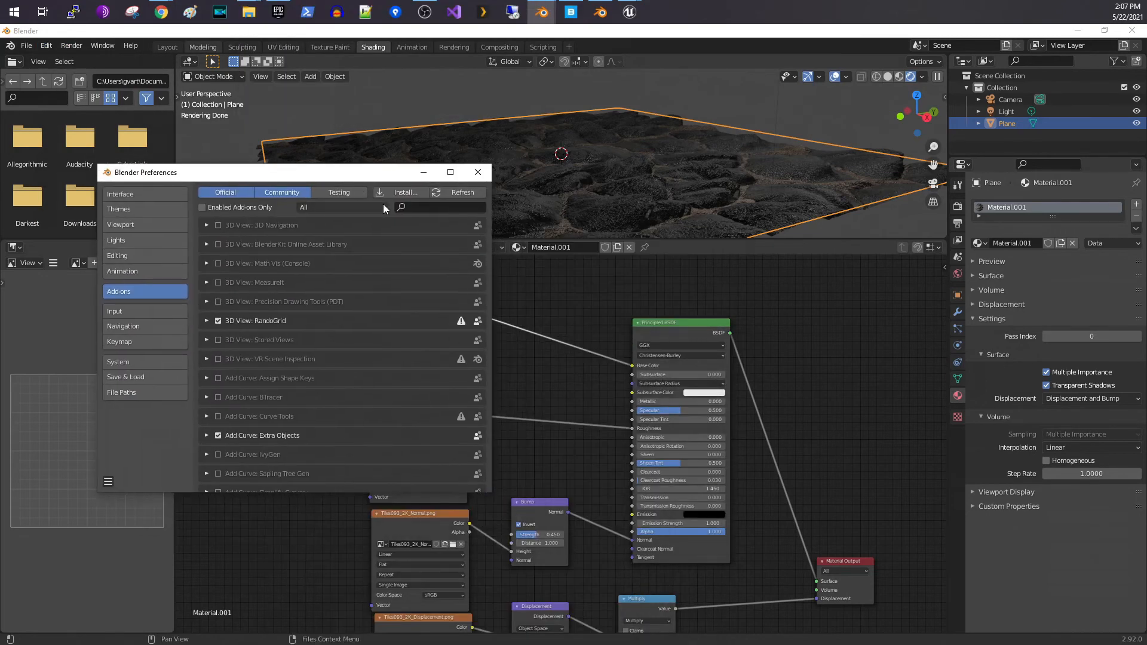
{"action": "left_click", "coordinate": [442, 208]}
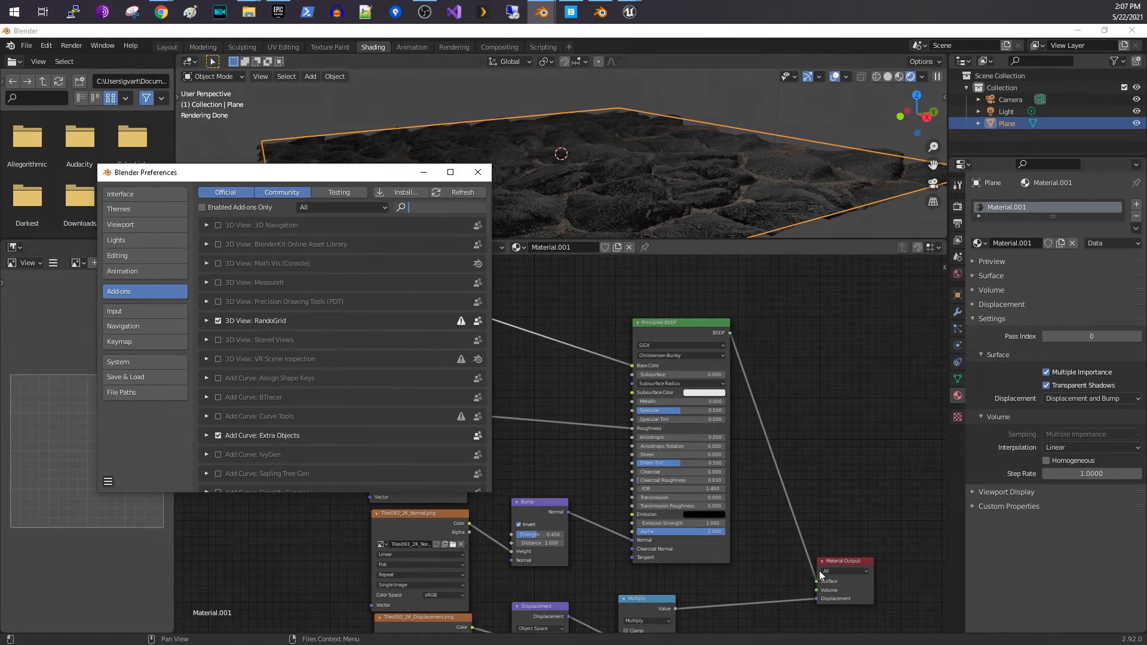
{"action": "type", "text": "node"}
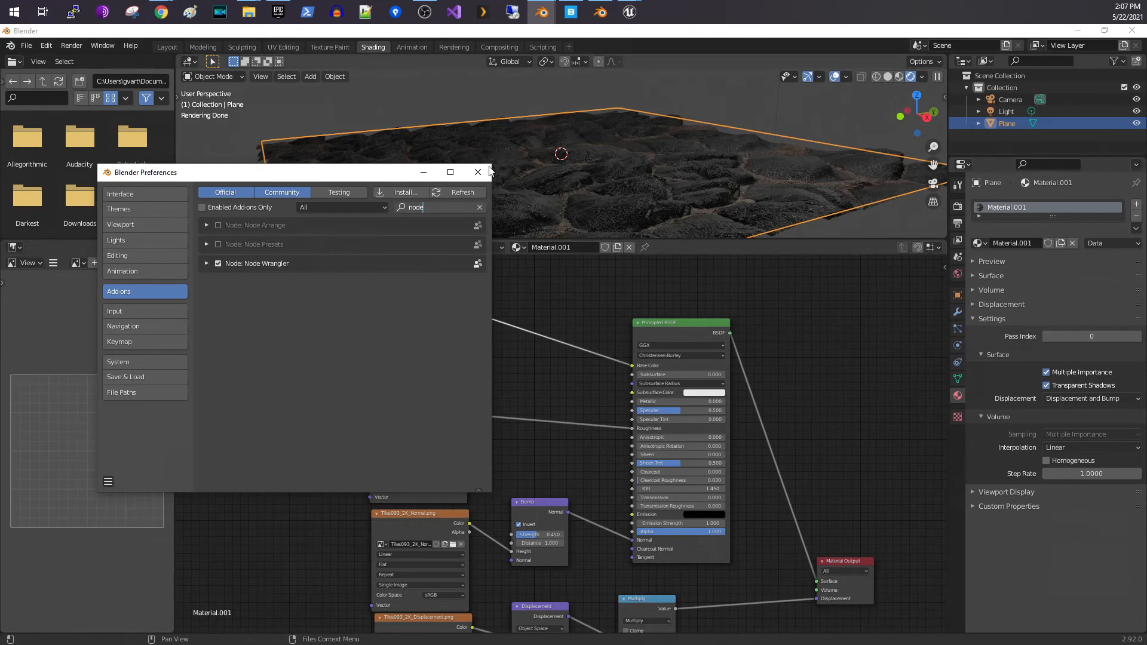
{"action": "left_click", "coordinate": [478, 172]}
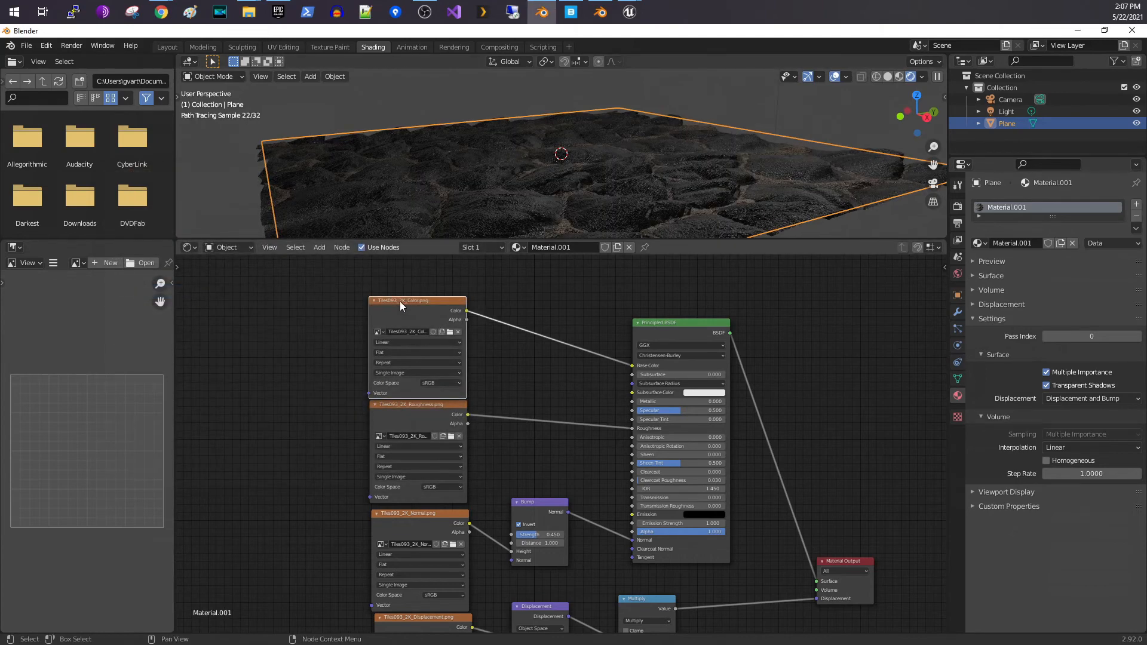
Step: Add Mapping and Texture Coordinate nodes to the color texture with Node Wrangler and move both lower beside the image textures
{"action": "key", "text": "ctrl"}
{"action": "key", "text": "ctrl+t"}
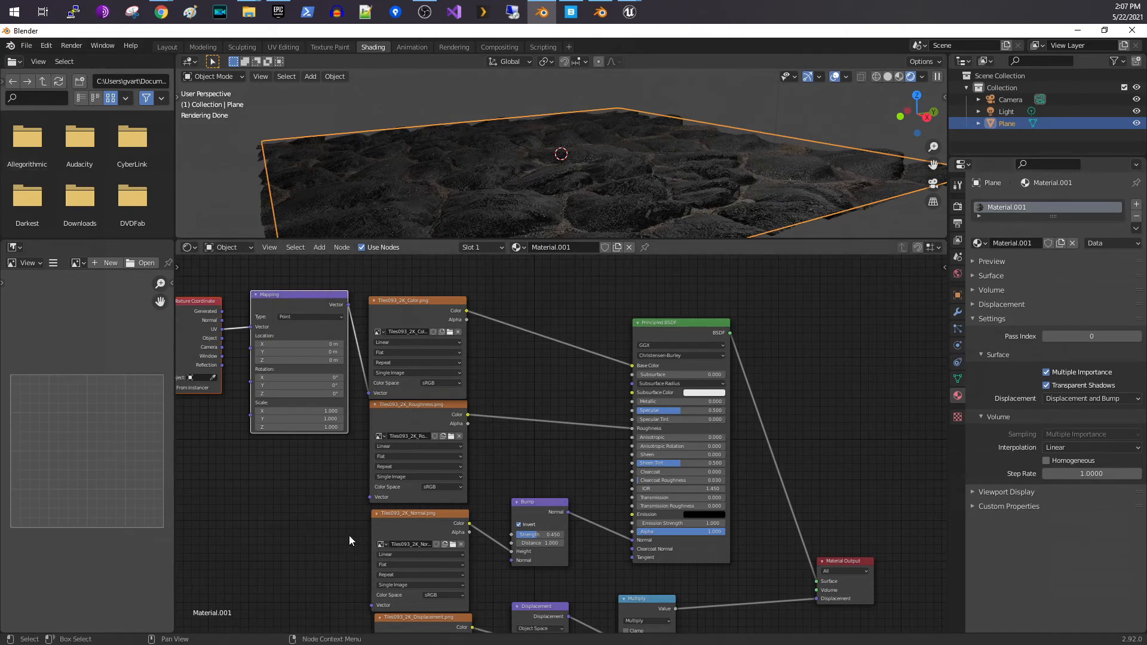
{"action": "middle_click_drag", "start_coordinate": [343, 448], "coordinate": [421, 428]}
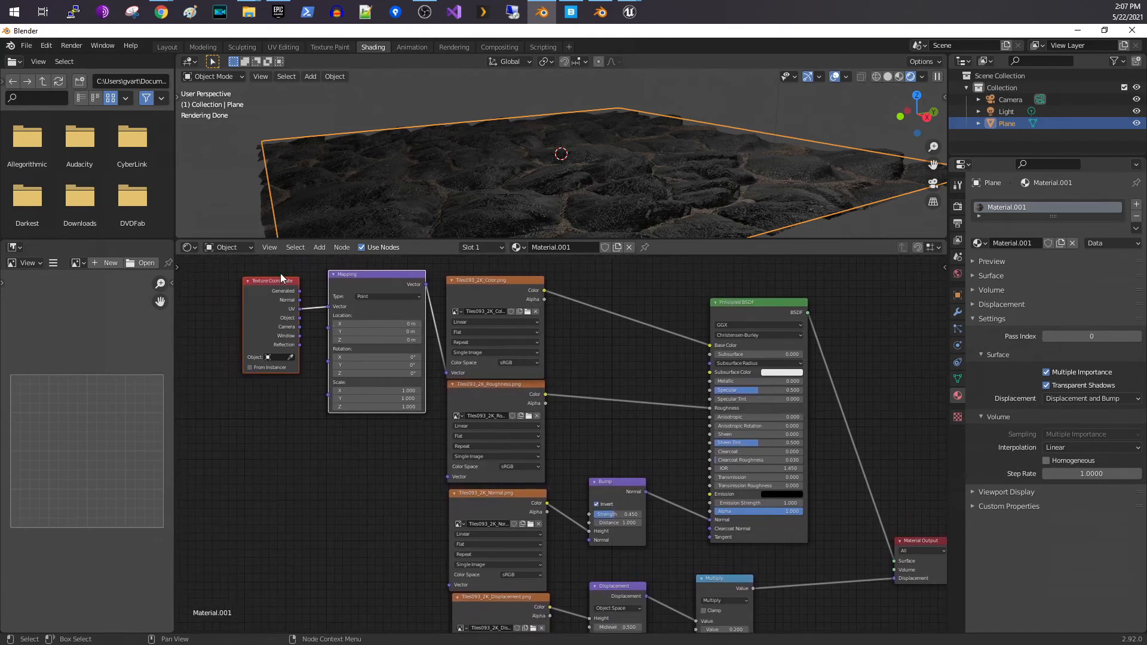
{"action": "left_click_drag", "start_coordinate": [388, 273], "coordinate": [319, 422]}
{"action": "middle_click_drag", "start_coordinate": [329, 375], "coordinate": [371, 301]}
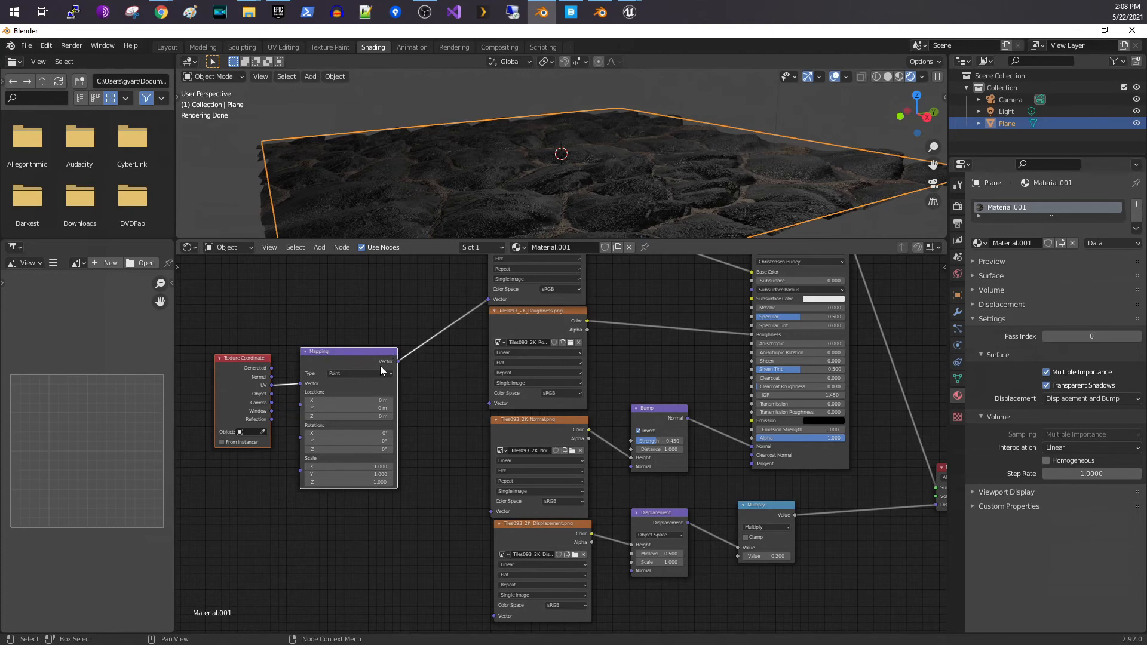
Step: Connect the Mapping node's Vector output to the Vector inputs of the roughness, normal and displacement textures
{"action": "middle_click_drag", "start_coordinate": [396, 371], "coordinate": [340, 406]}
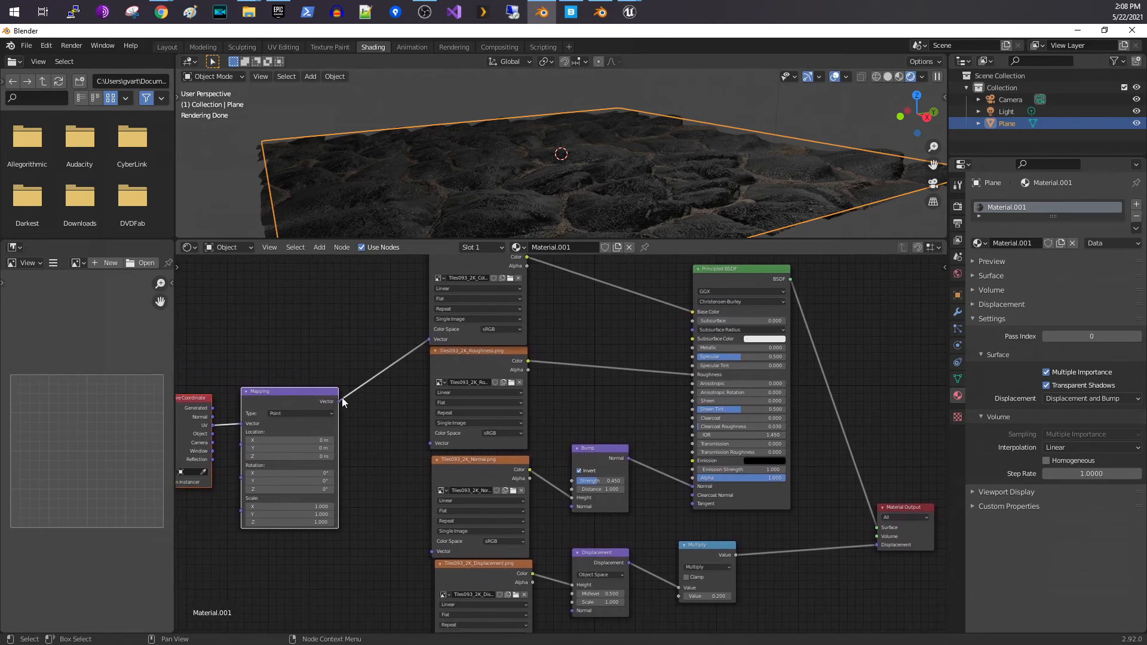
{"action": "left_click_drag", "start_coordinate": [340, 401], "coordinate": [430, 443]}
{"action": "middle_click_drag", "start_coordinate": [366, 408], "coordinate": [360, 357]}
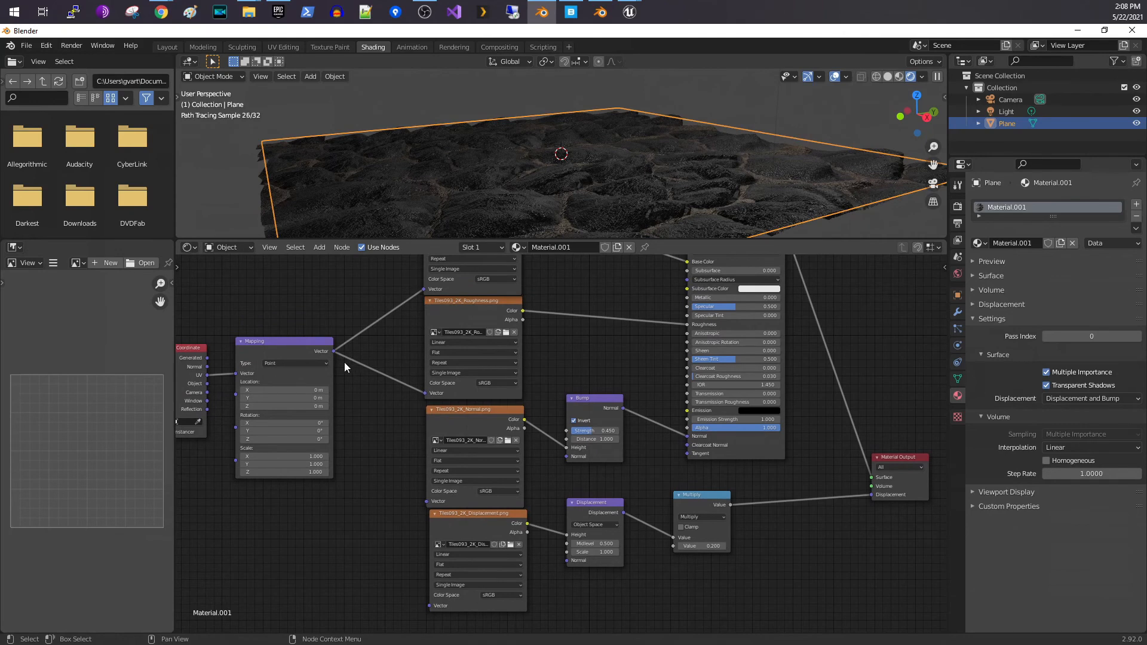
{"action": "left_click_drag", "start_coordinate": [335, 350], "coordinate": [423, 494]}
{"action": "left_click_drag", "start_coordinate": [333, 351], "coordinate": [427, 606]}
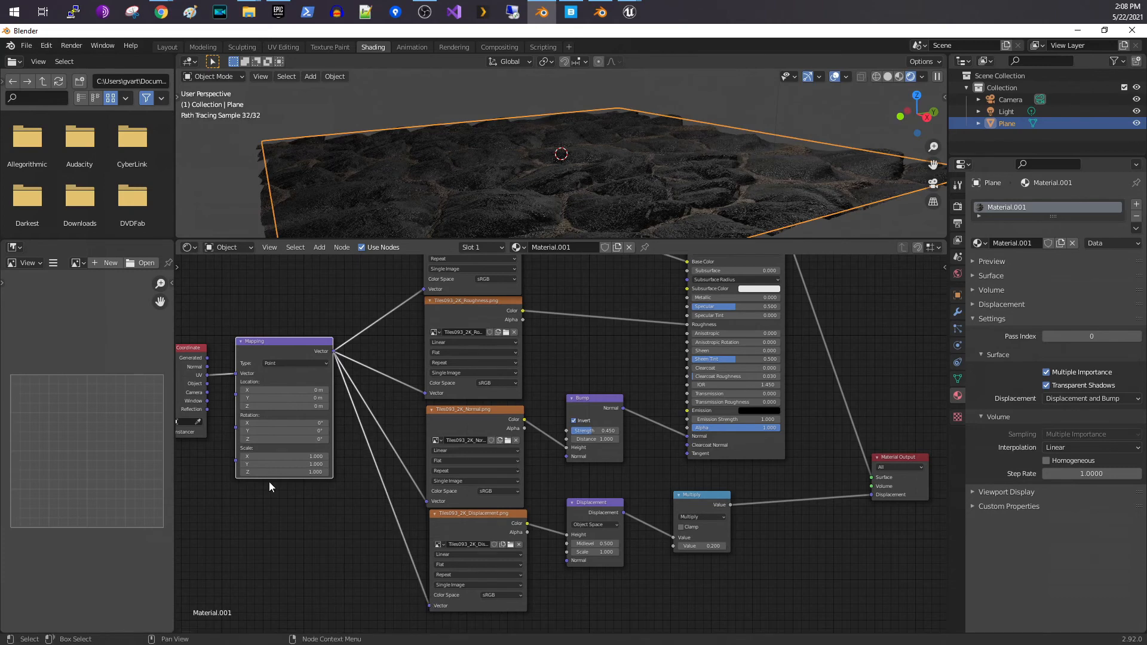
Step: Set the Mapping node's X, Y and Z scale to 2 after trying 3.1, and check the tiling on the plane
{"action": "left_click_drag", "start_coordinate": [275, 455], "coordinate": [274, 453]}
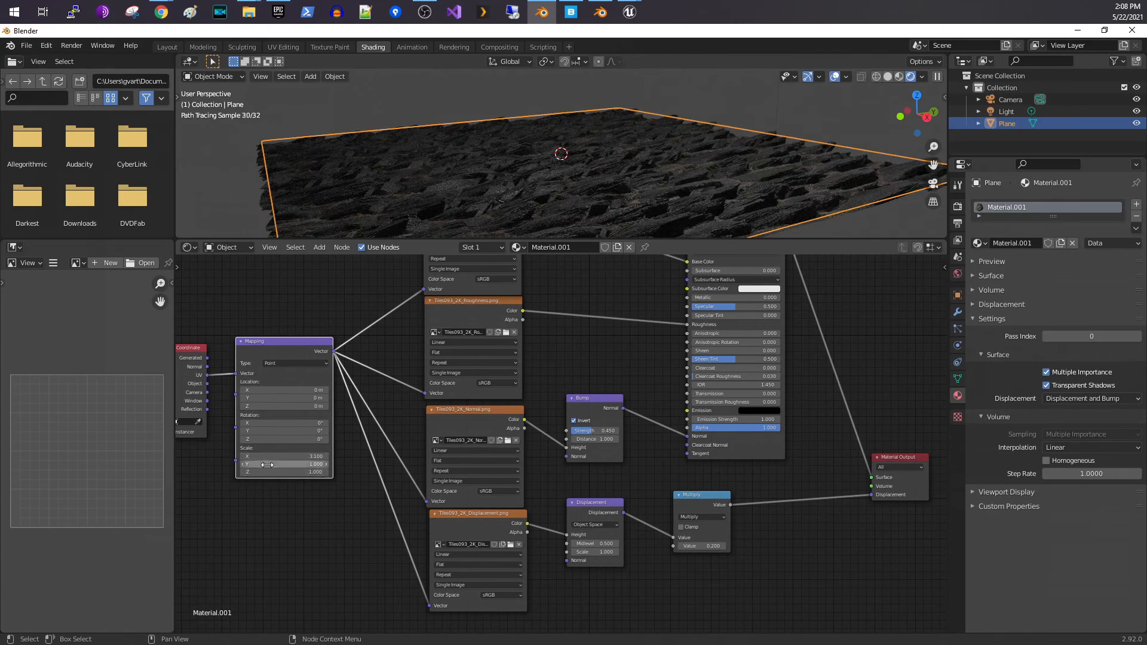
{"action": "left_click_drag", "start_coordinate": [275, 456], "coordinate": [275, 472]}
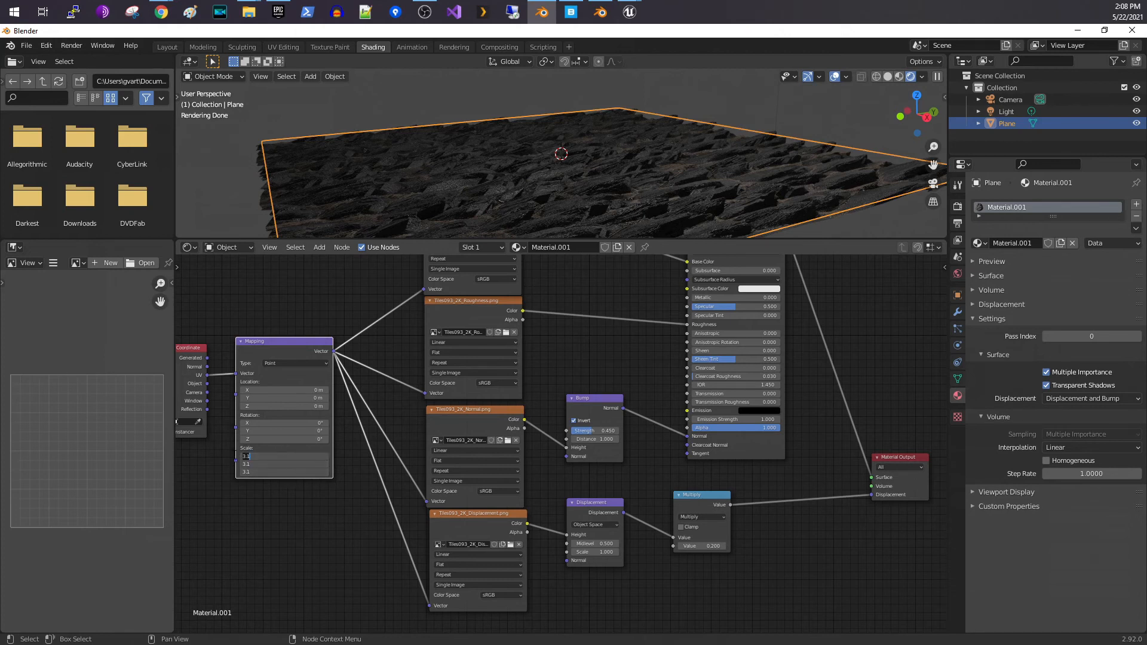
{"action": "type", "text": "2"}
{"action": "key", "text": "Return"}
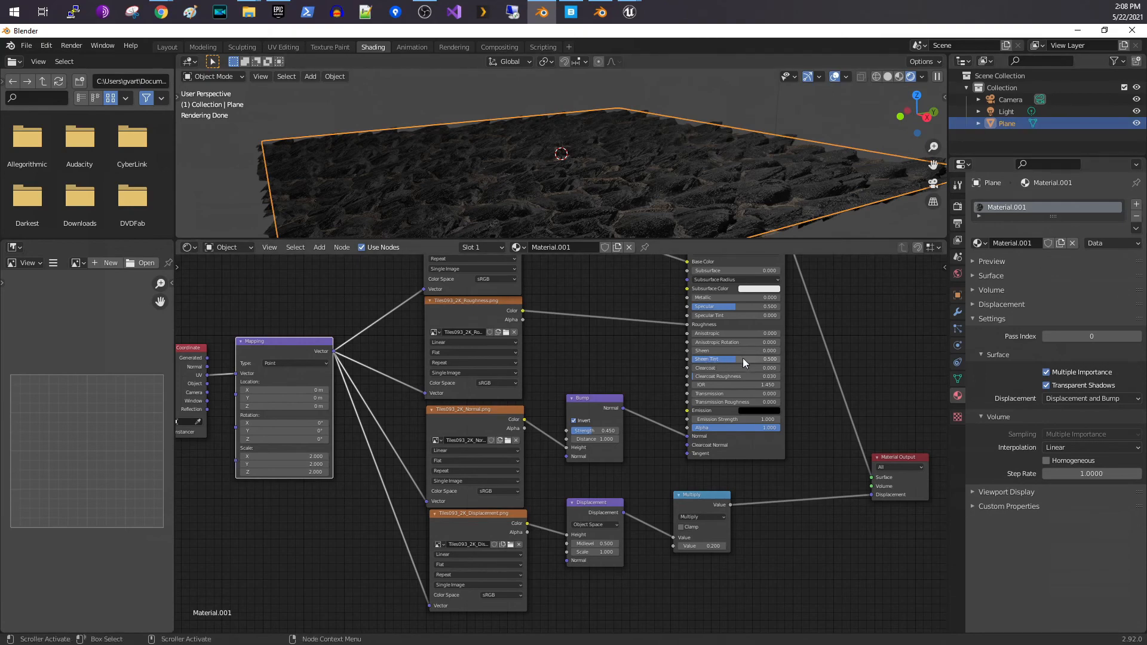
{"action": "mouse_move", "coordinate": [690, 171]}
{"action": "middle_mouse_down"}
{"action": "mouse_move", "coordinate": [680, 155]}
{"action": "mouse_move", "coordinate": [661, 169]}
{"action": "mouse_move", "coordinate": [712, 145]}
{"action": "middle_mouse_up"}
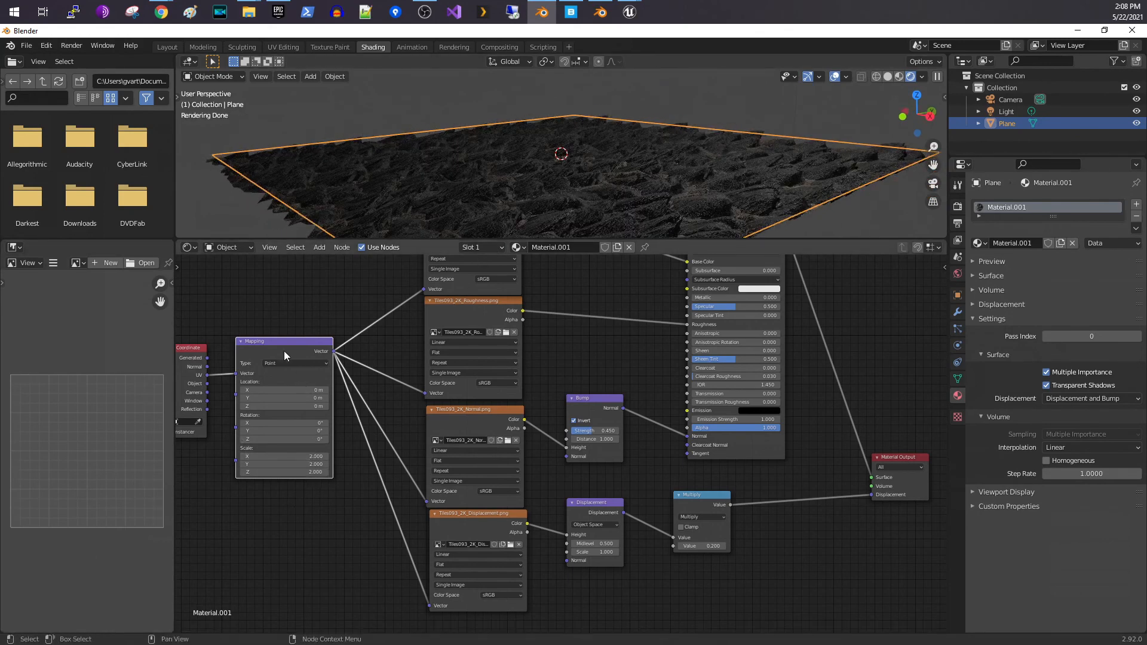
Step: Add a Value input node below the Texture Coordinate node and connect it to the Mapping node's Scale
{"action": "right_click", "coordinate": [240, 316]}
{"action": "left_click", "coordinate": [321, 248]}
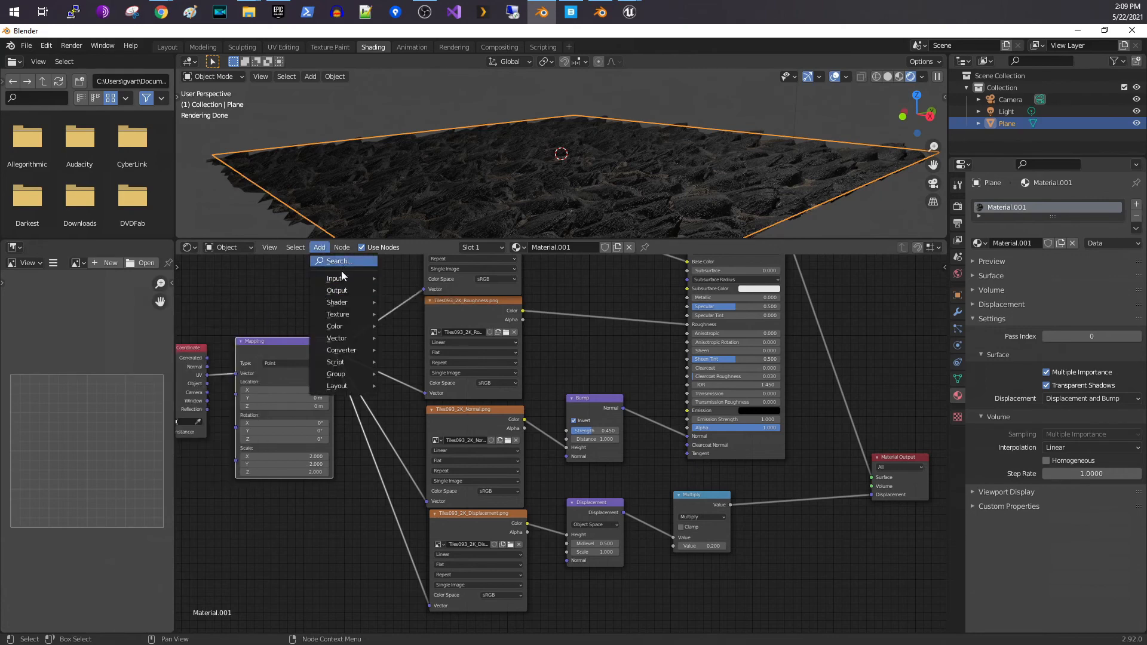
{"action": "mouse_move", "coordinate": [344, 276]}
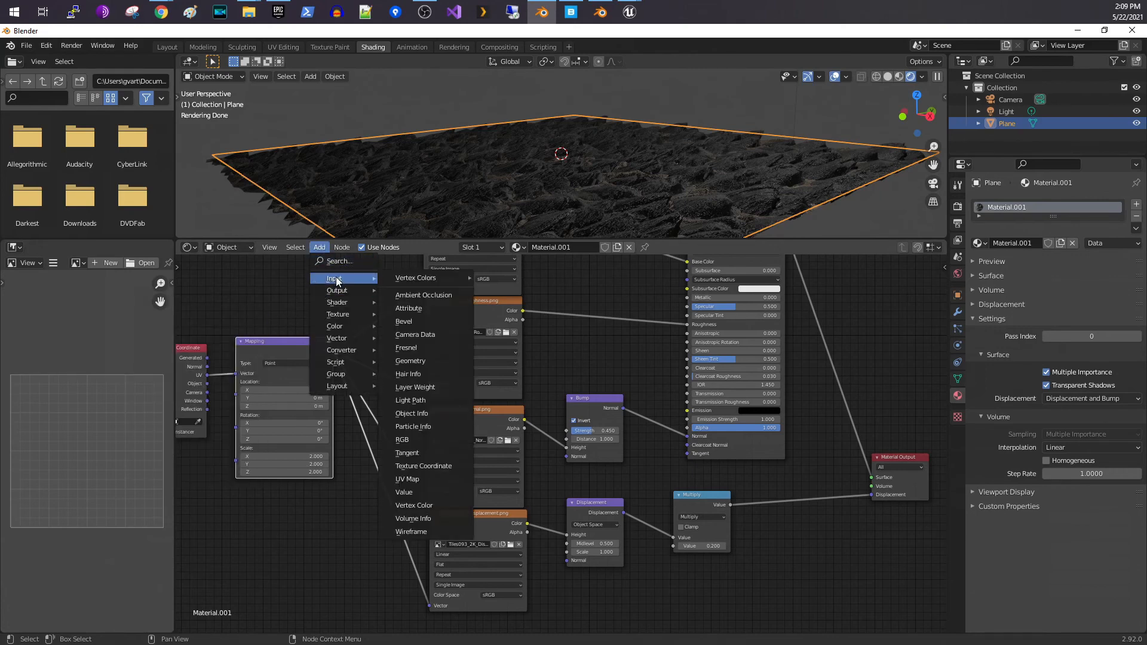
{"action": "left_click", "coordinate": [407, 492]}
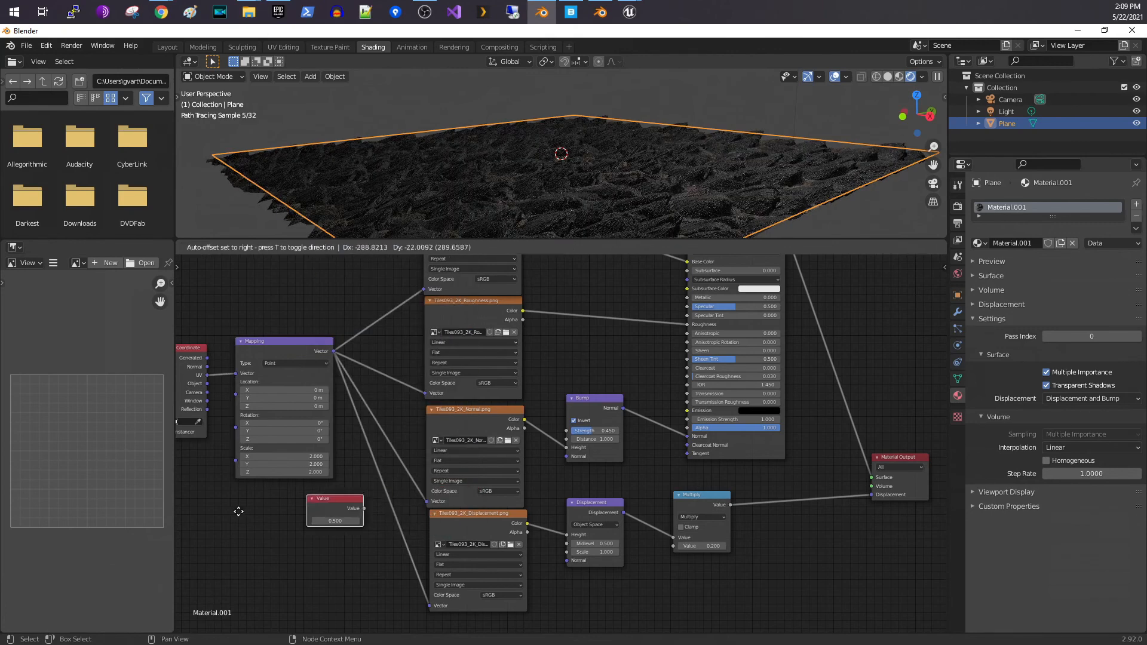
{"action": "left_click", "coordinate": [924, 462]}
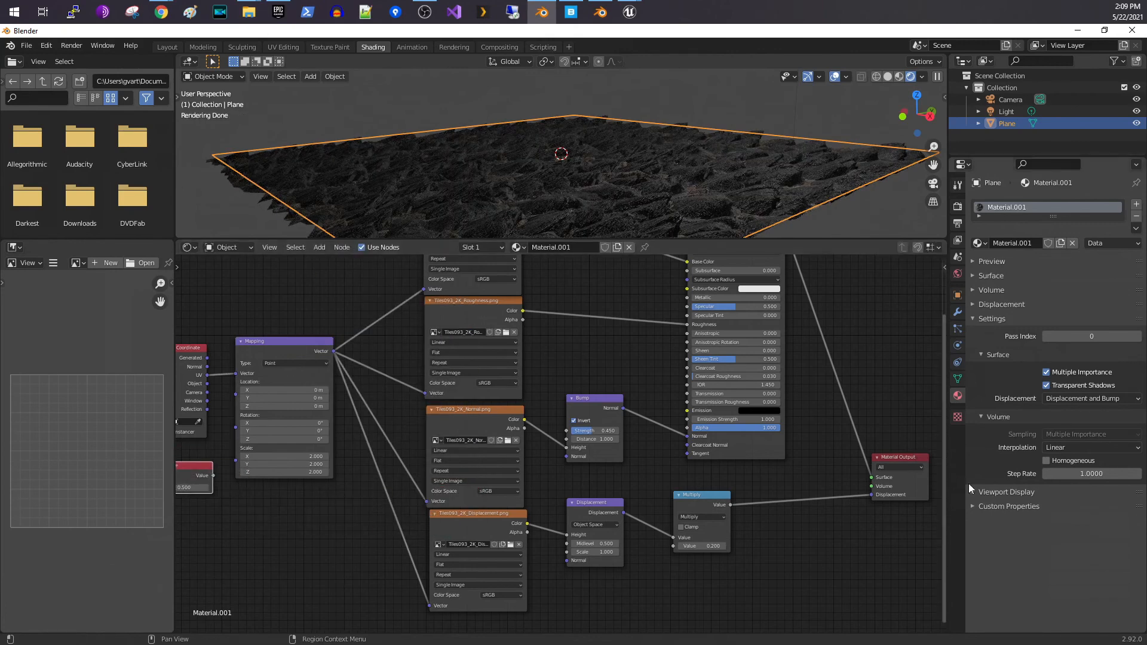
{"action": "middle_click_drag", "start_coordinate": [395, 581], "coordinate": [549, 538]}
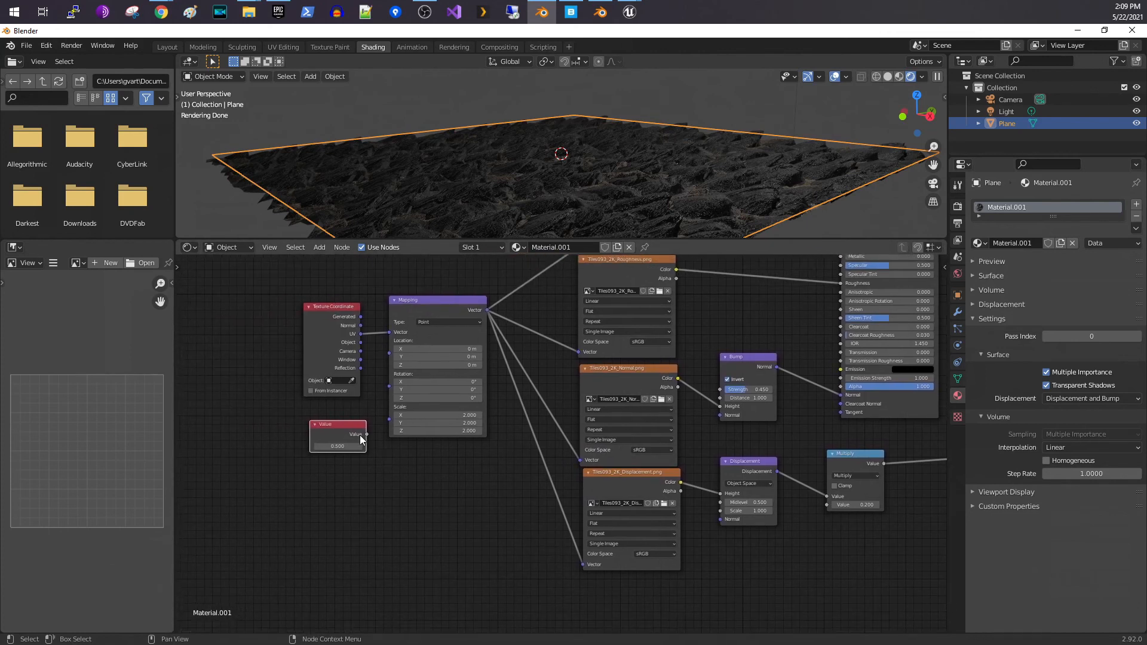
{"action": "key", "text": "g"}
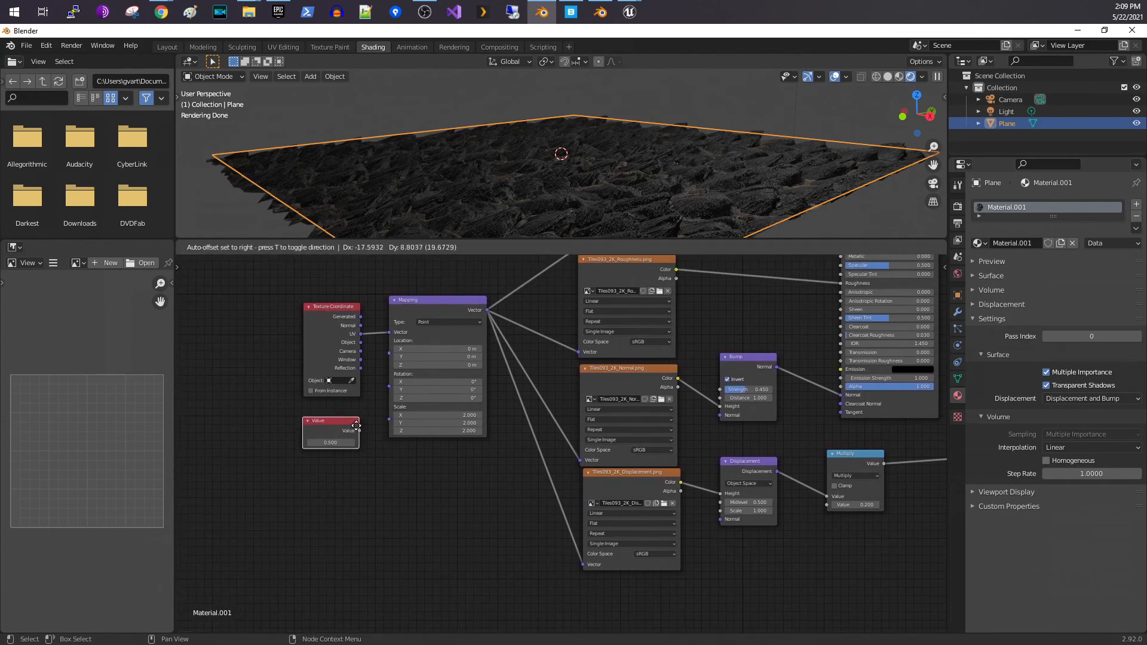
{"action": "left_click", "coordinate": [359, 428]}
{"action": "left_click_drag", "start_coordinate": [359, 430], "coordinate": [395, 416]}
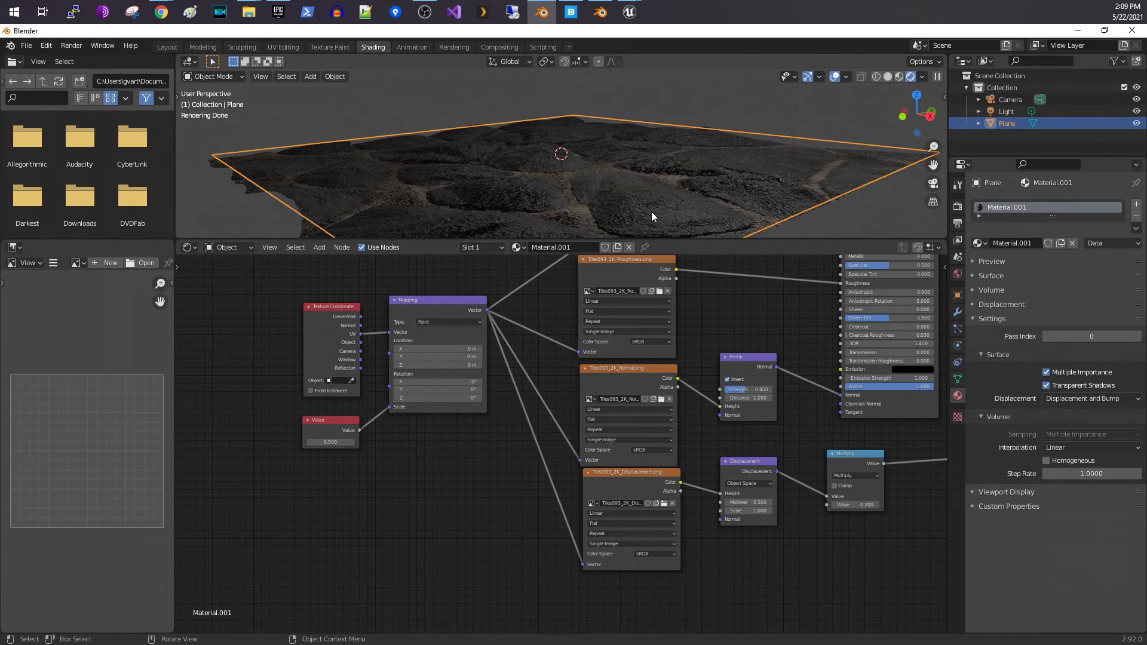
Step: Set the Value node to 0.9 and inspect the stones in an enlarged 3D viewport
{"action": "mouse_move", "coordinate": [332, 442]}
{"action": "left_mouse_down"}
{"action": "mouse_move", "coordinate": [361, 442]}
{"action": "mouse_move", "coordinate": [341, 439]}
{"action": "left_mouse_up"}
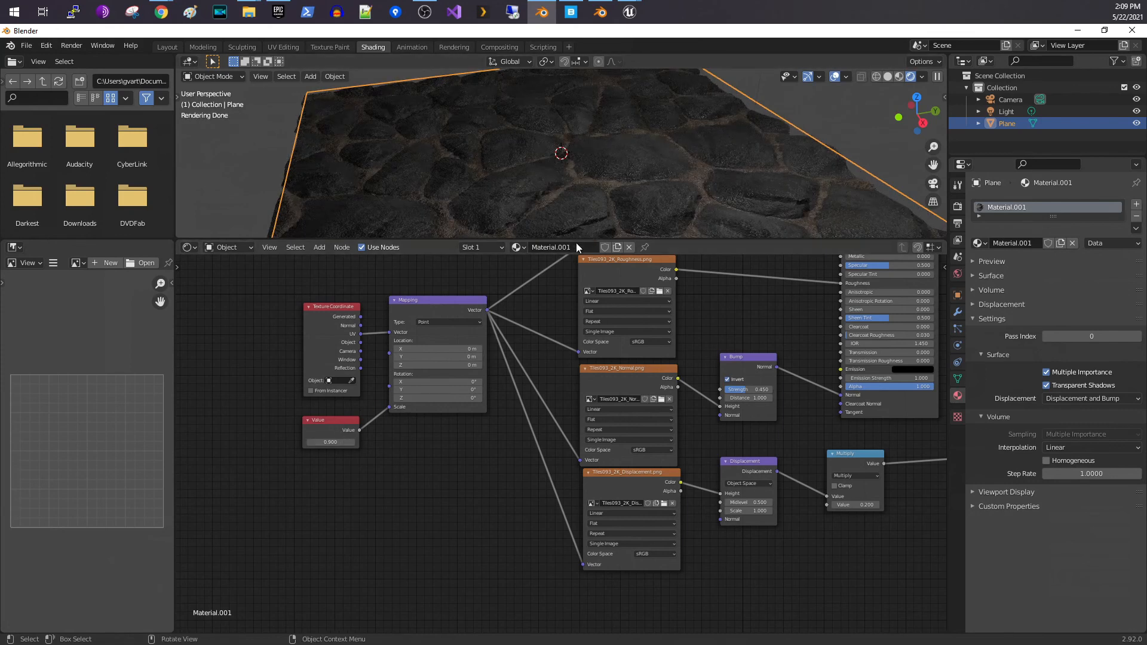
{"action": "left_click_drag", "start_coordinate": [575, 239], "coordinate": [575, 369]}
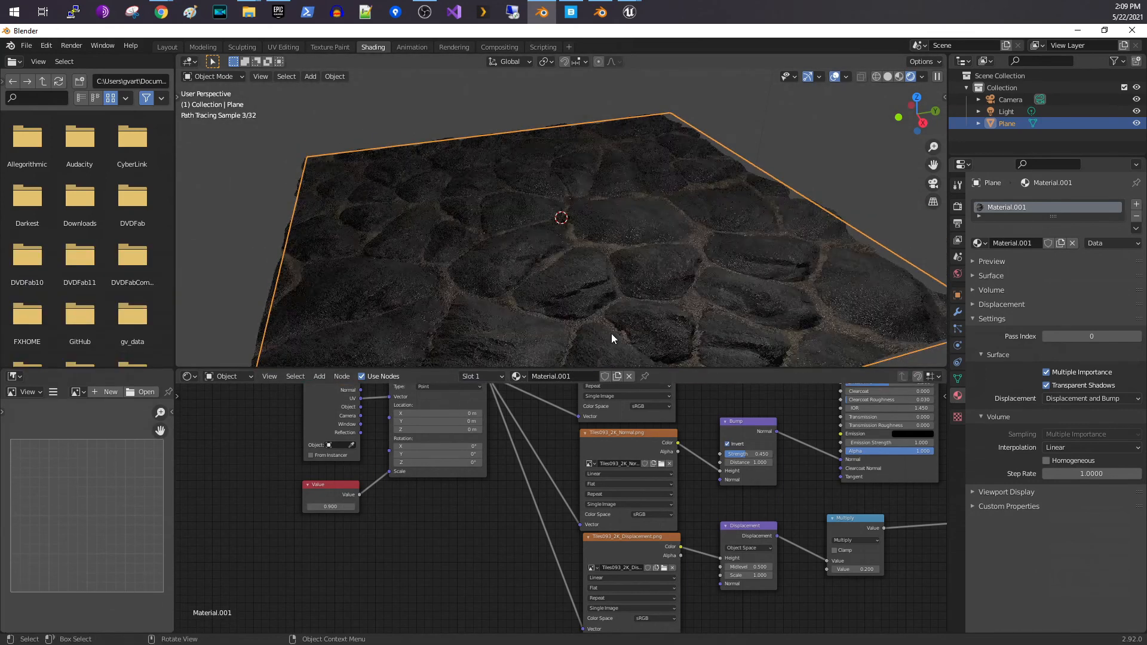
{"action": "middle_click_drag", "start_coordinate": [622, 275], "coordinate": [657, 226]}
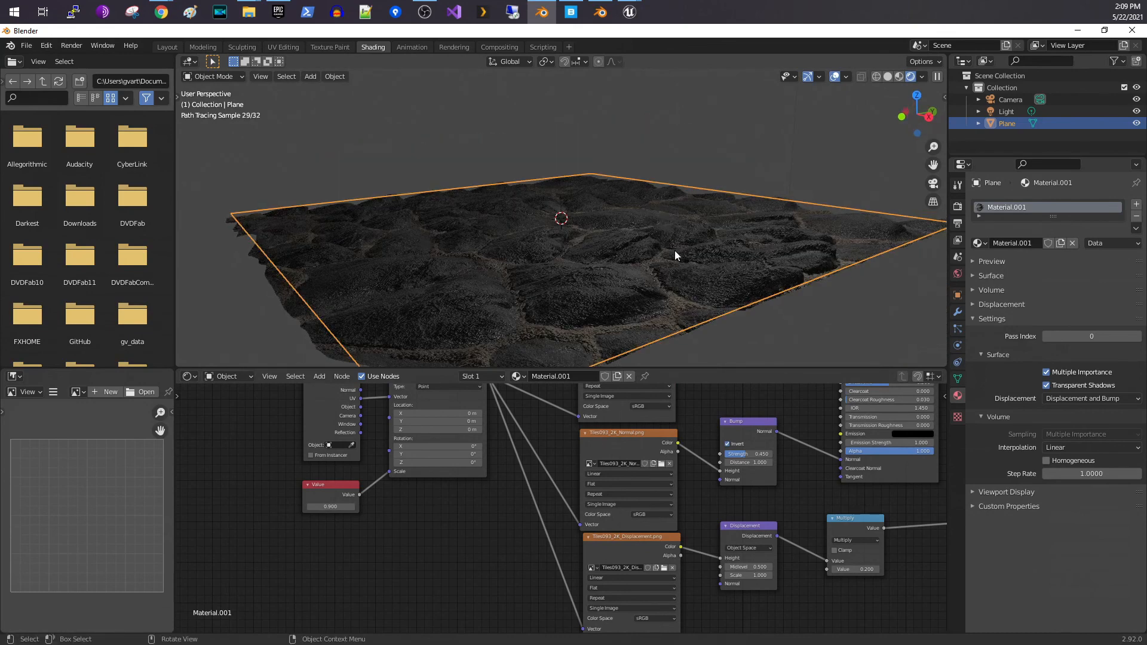
Step: Look over the shader node setup and render the final image of the stone plane
{"action": "middle_click_drag", "start_coordinate": [782, 438], "coordinate": [483, 573]}
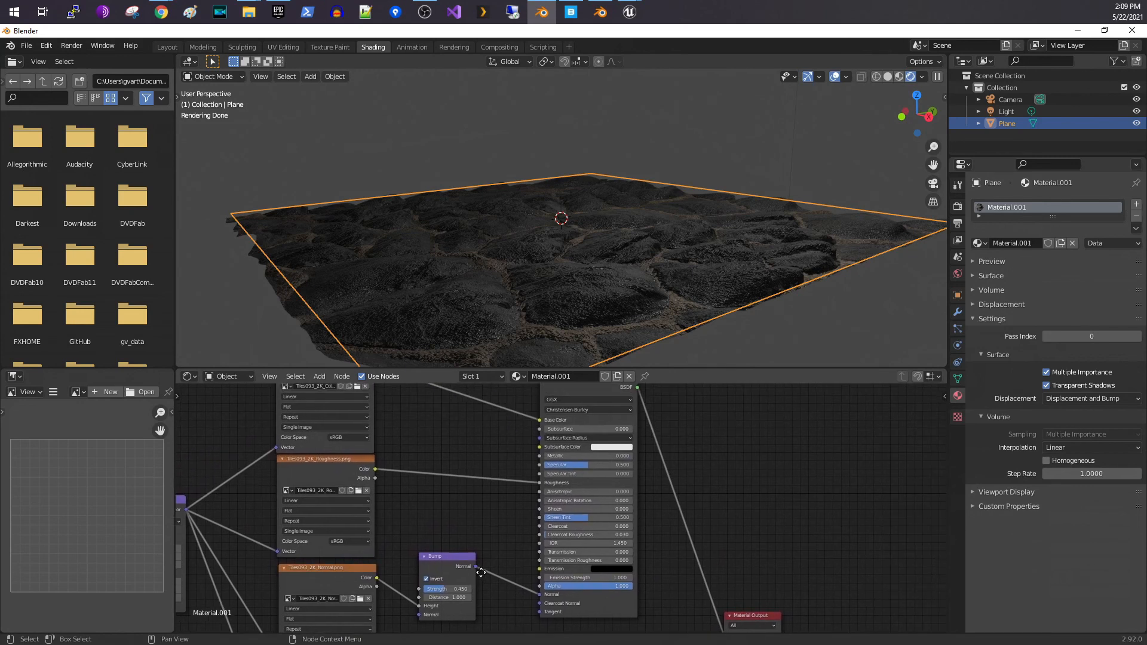
{"action": "middle_click_drag", "start_coordinate": [725, 441], "coordinate": [637, 415]}
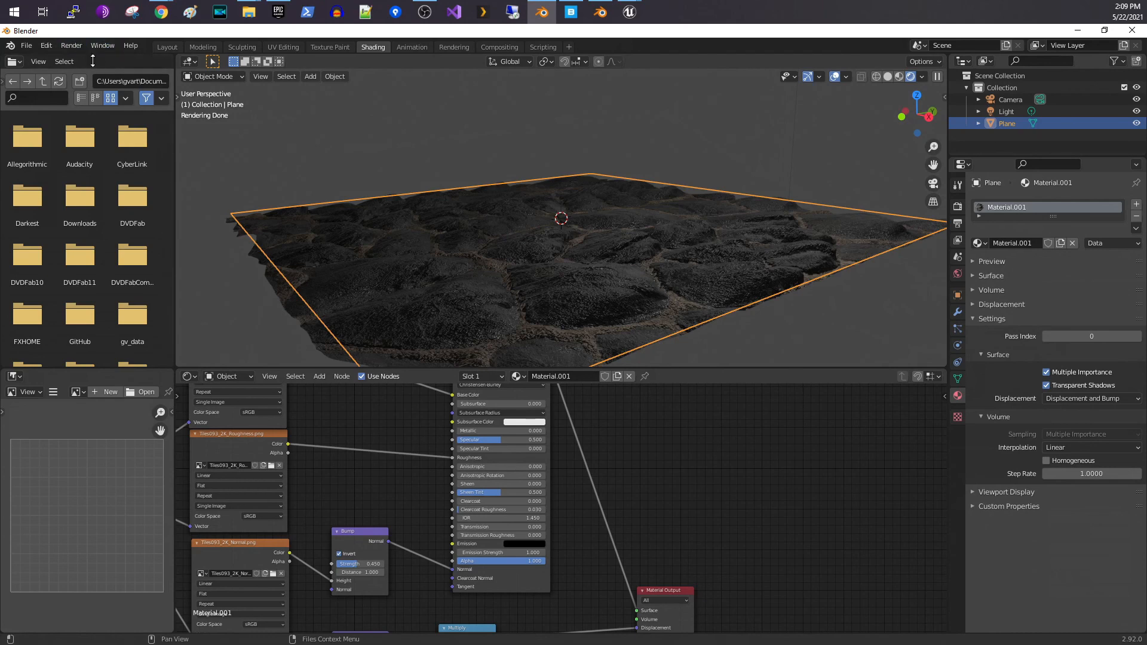
{"action": "key", "text": "F12"}
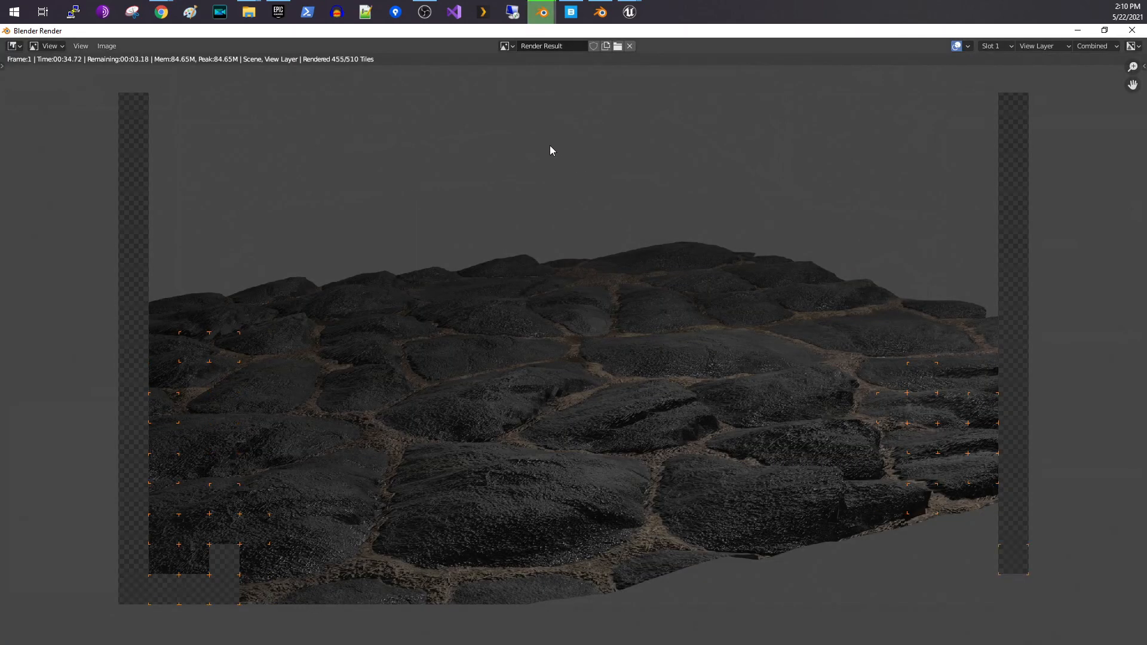